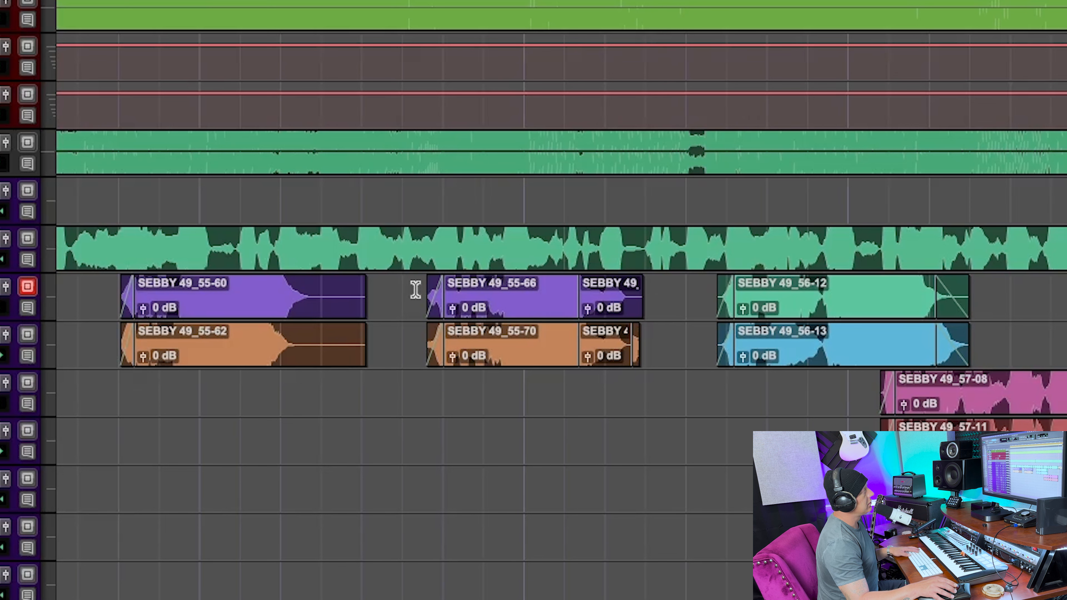
# Play back the doubled vocals and add fade-outs to the ends of clips SEBBY 49_55-67 and SEBBY 49_55-69
pyautogui.press('space')
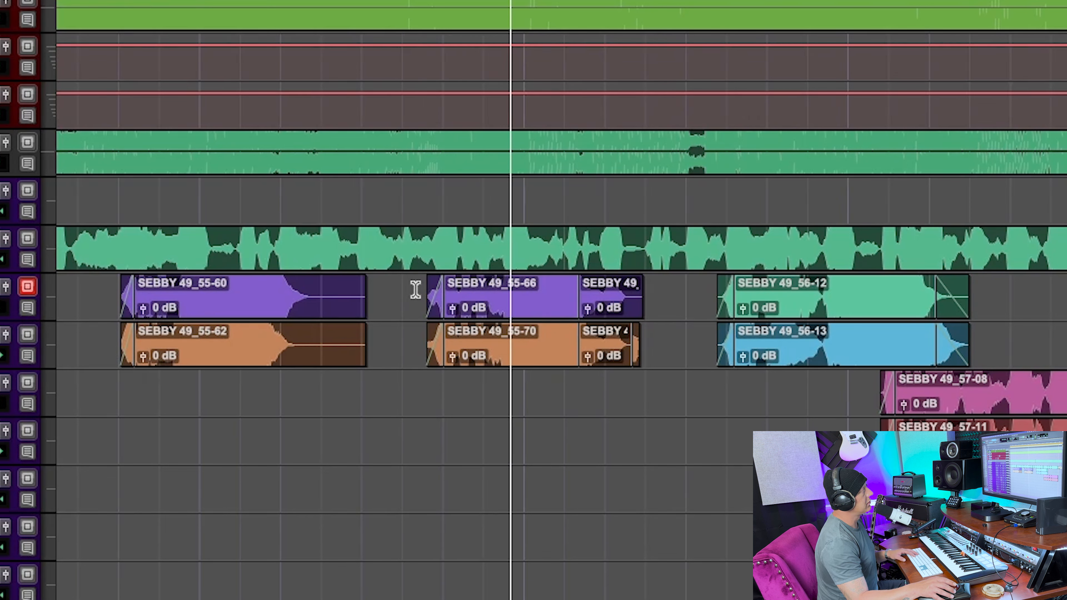
pyautogui.press('space')
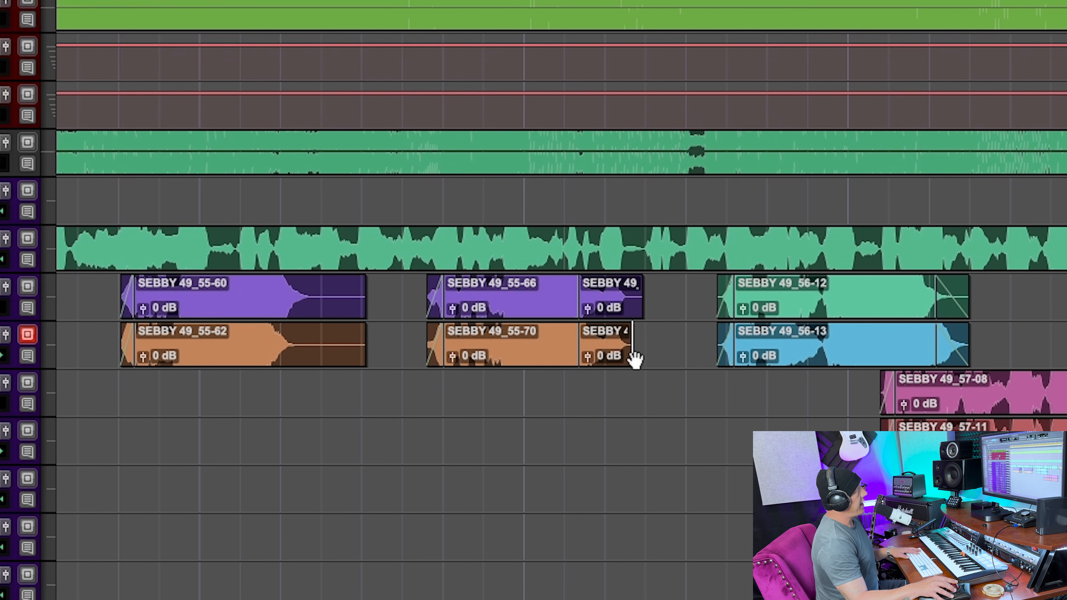
pyautogui.scroll(10, 614, 357)
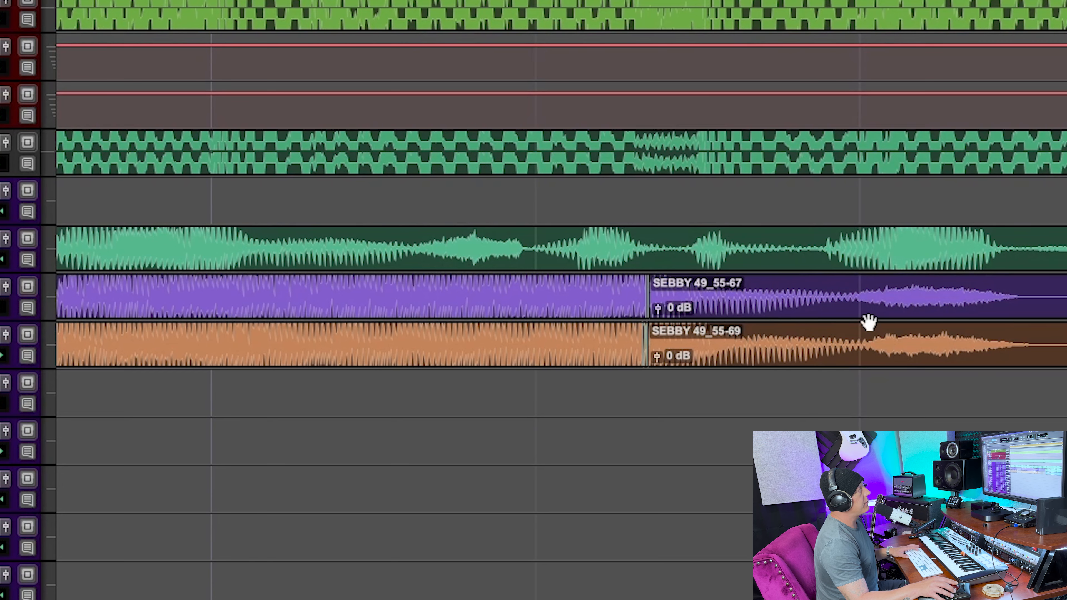
pyautogui.scroll(-4, 868, 324)
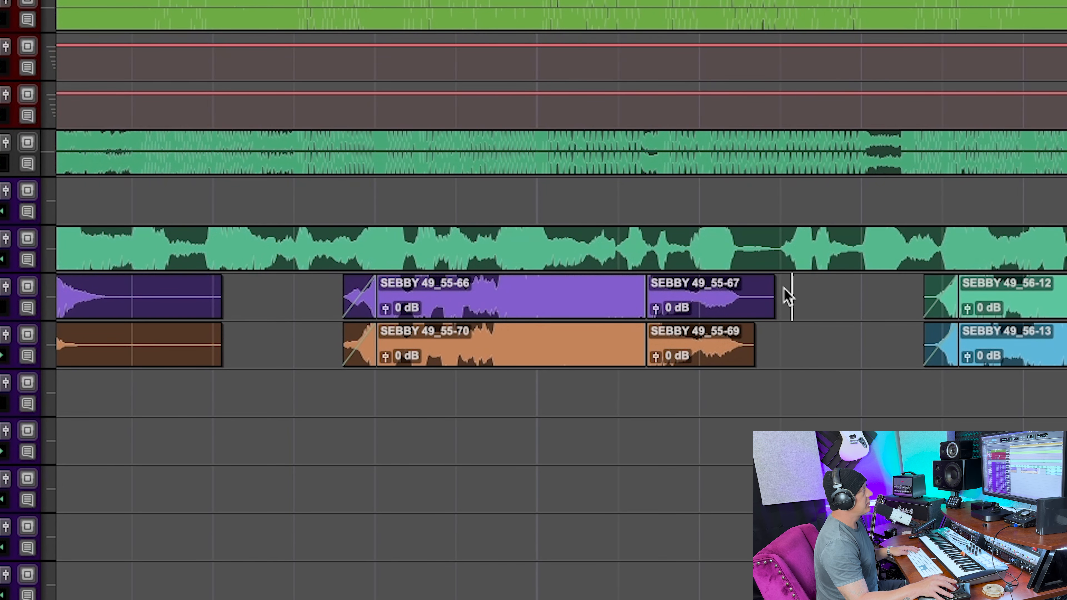
pyautogui.moveTo(789, 290); pyautogui.dragTo(736, 350)
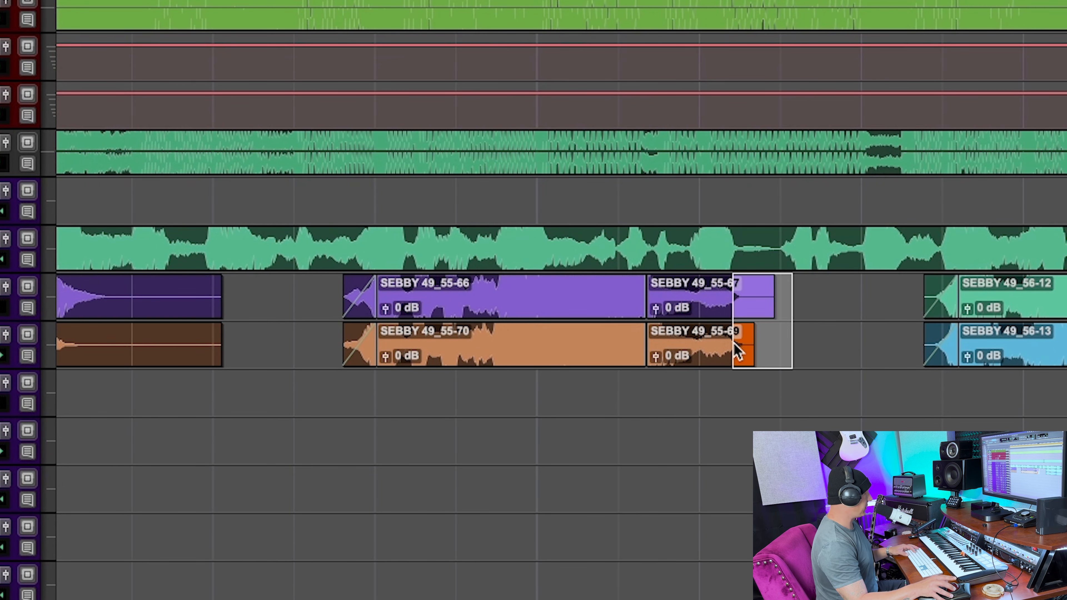
pyautogui.keyDown('shift'); pyautogui.click(329, 284); pyautogui.keyUp('shift')
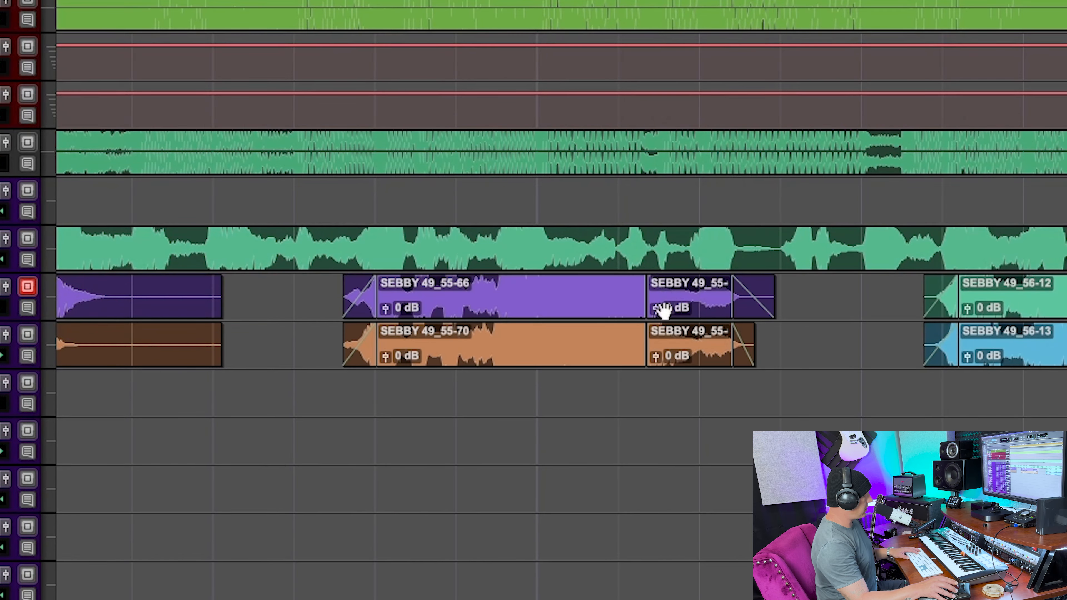
# Extend the starts of clips SEBBY 49_55-67 and SEBBY 49_55-69 earlier so both splices fall within the sustained note
pyautogui.click(663, 311)
pyautogui.press('t')
pyautogui.press('t')
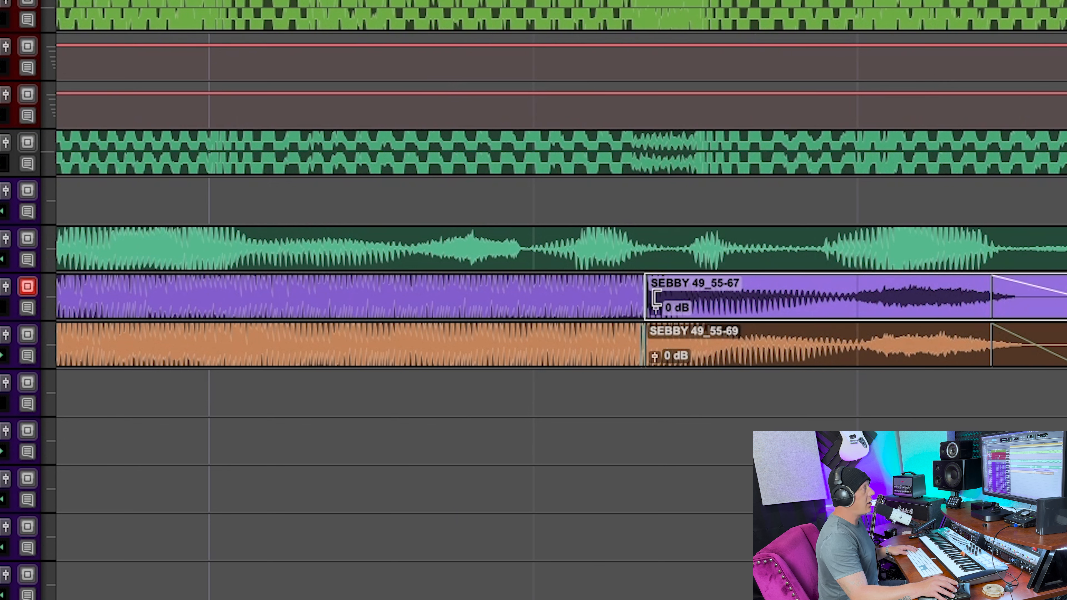
pyautogui.moveTo(656, 298); pyautogui.dragTo(395, 300)
pyautogui.moveTo(658, 340); pyautogui.dragTo(525, 350)
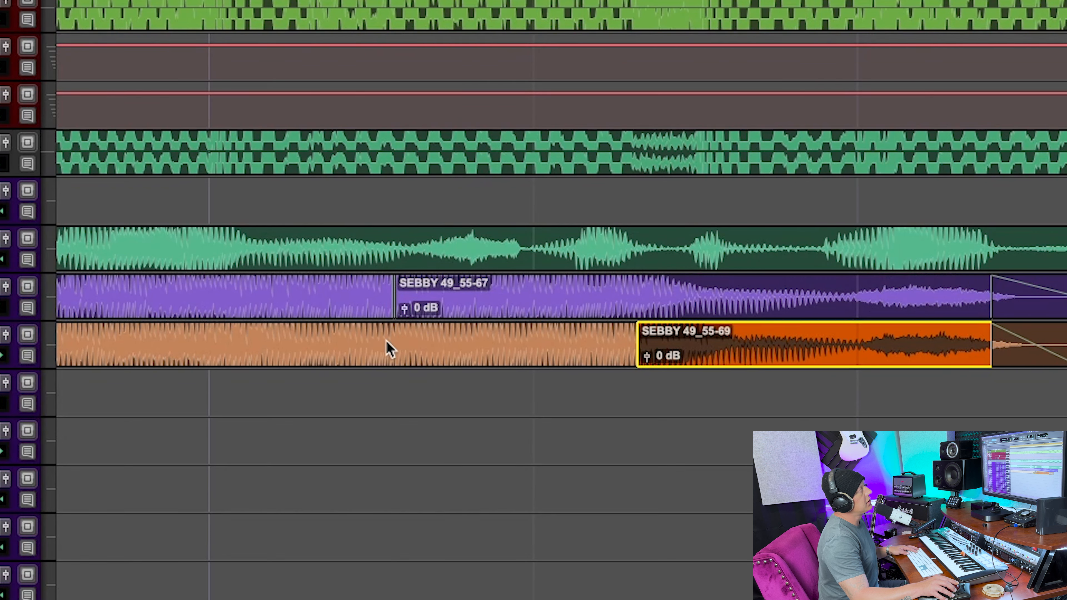
pyautogui.press('super+z')
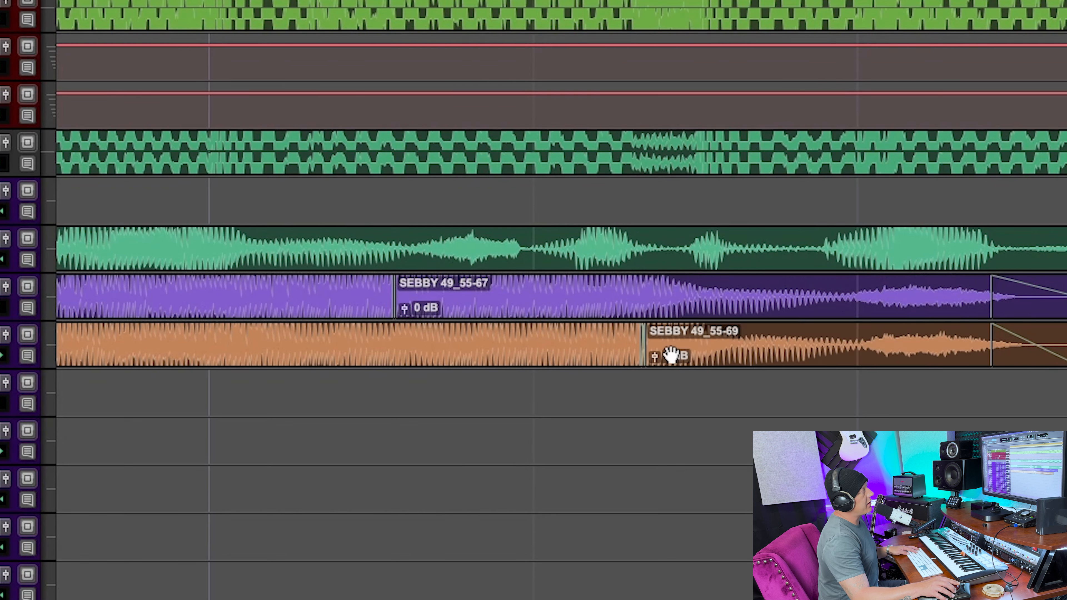
pyautogui.moveTo(659, 335); pyautogui.dragTo(402, 351)
# Play back both doubled vocal tracks from just before clip SEBBY 49_55-66 to check the moved splices
pyautogui.press('r')
pyautogui.press('r')
pyautogui.press('r')
pyautogui.click(481, 290)
pyautogui.press('space')
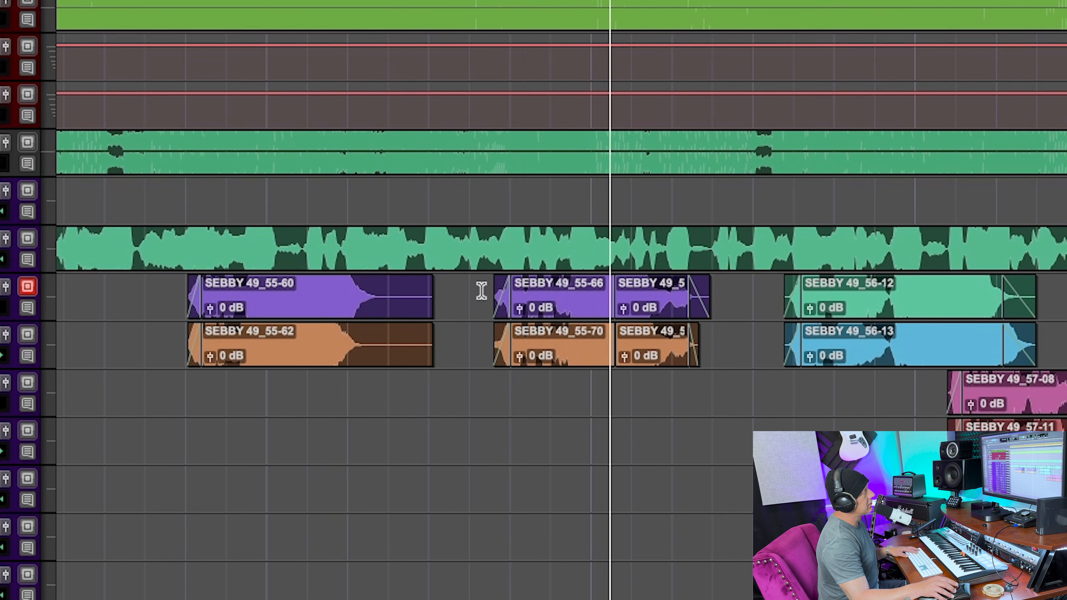
# Move the start of clip SEBBY 49_55-67 slightly earlier and undo the attempted adjustment to clip SEBBY 49_55-69
pyautogui.press('t')
pyautogui.press('t')
pyautogui.press('t')
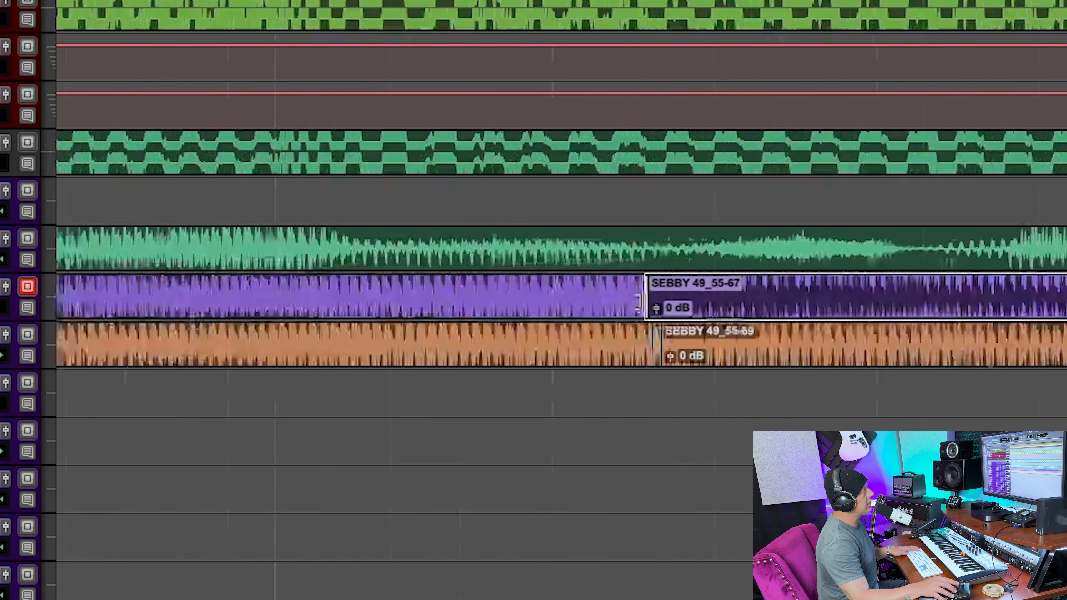
pyautogui.moveTo(642, 303); pyautogui.dragTo(606, 303)
pyautogui.moveTo(668, 341); pyautogui.dragTo(573, 357)
pyautogui.press('super+z')
pyautogui.hscroll(2, 629, 358)
pyautogui.scroll(-4, 628, 359)
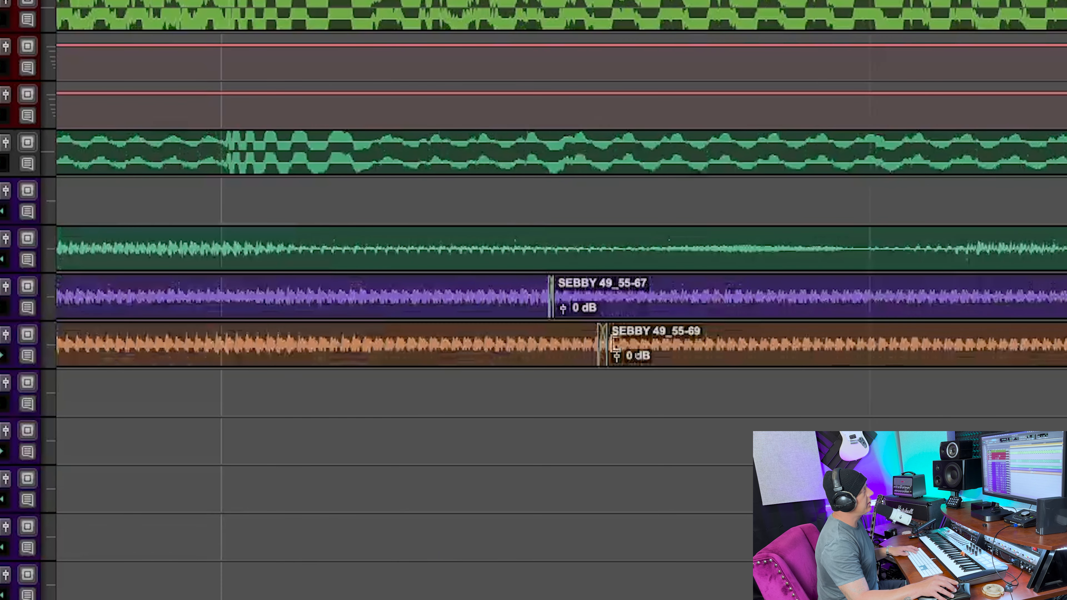
# Delete the crossfade at the splice between clips SEBBY 49_55-66 and SEBBY 49_55-67
pyautogui.press('t')
pyautogui.press('t')
pyautogui.press('t')
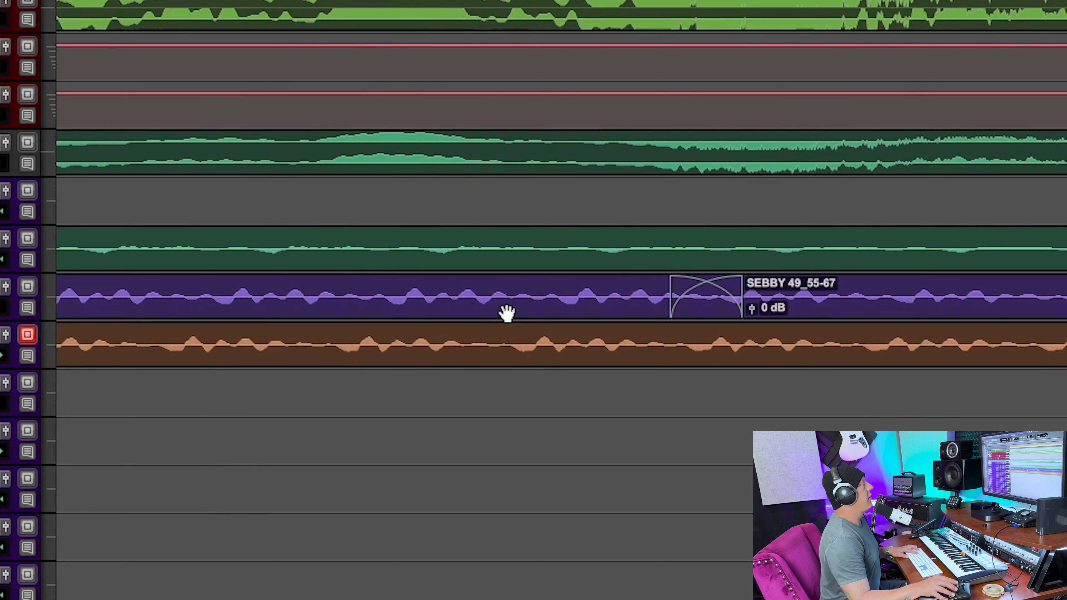
pyautogui.press('r')
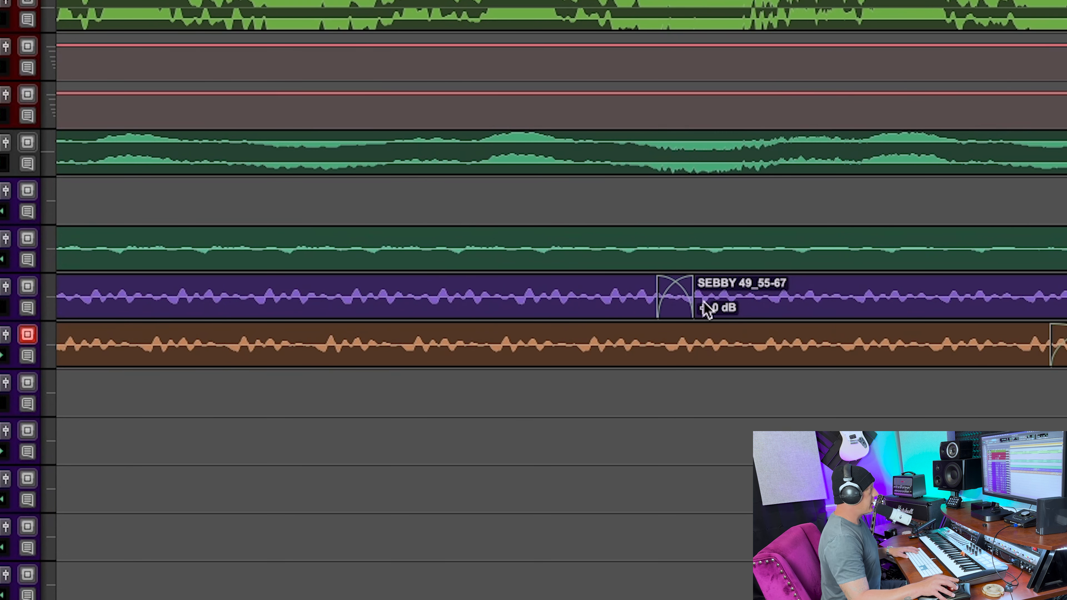
pyautogui.click(674, 306)
pyautogui.click(676, 314)
pyautogui.press('Delete')
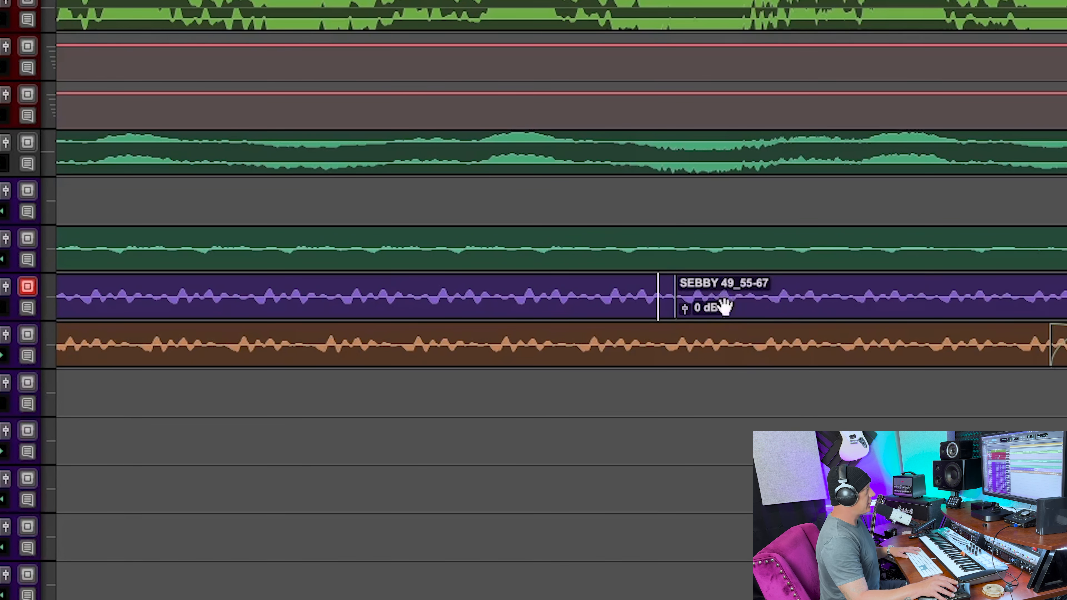
# Trim the splice after clip SEBBY 49_55-66 so the waveform cycles line up, and add a short crossfade there
pyautogui.click(723, 306)
pyautogui.press('t')
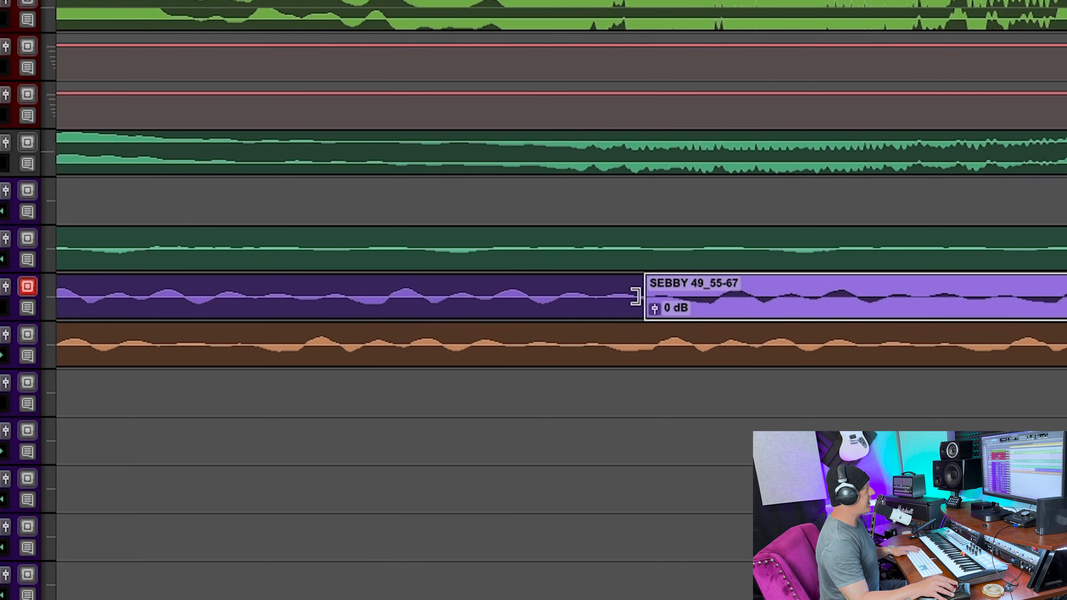
pyautogui.moveTo(635, 296); pyautogui.dragTo(696, 313)
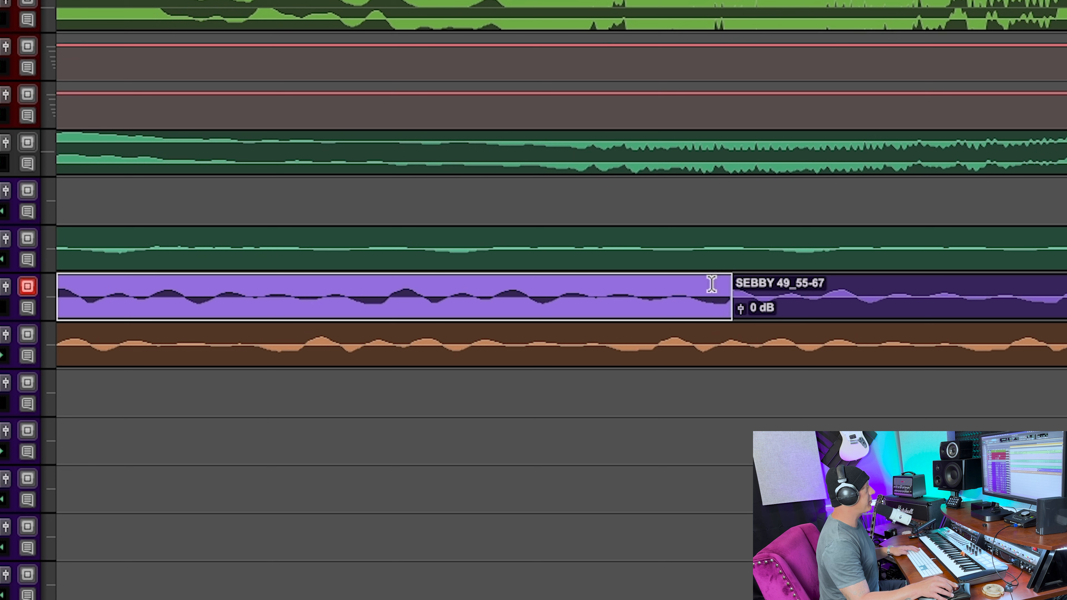
pyautogui.moveTo(723, 307)
pyautogui.mouseDown()
pyautogui.moveTo(693, 311)
pyautogui.moveTo(737, 313)
pyautogui.mouseUp()
pyautogui.click(722, 313)
pyautogui.scroll(-1, 714, 299)
pyautogui.click(714, 299)
pyautogui.moveTo(719, 255); pyautogui.dragTo(689, 265)
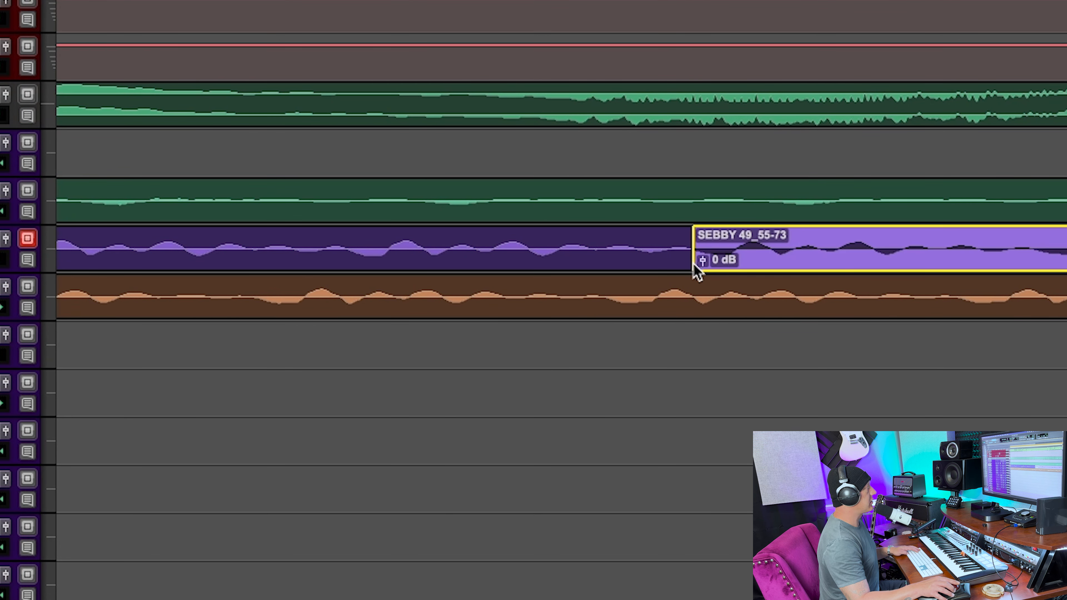
pyautogui.moveTo(691, 273); pyautogui.dragTo(685, 273)
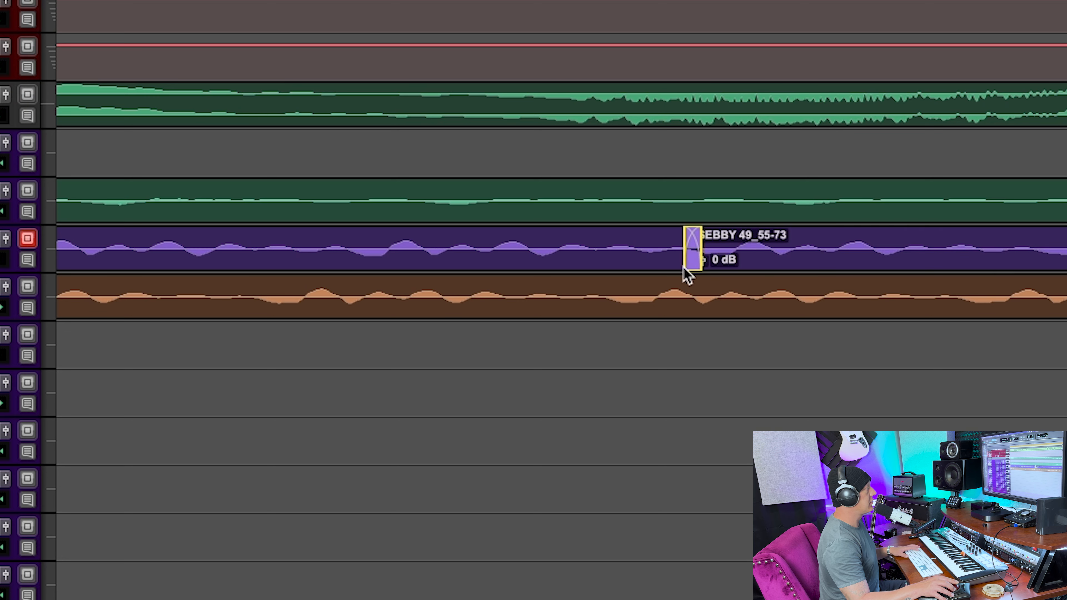
# Delete the crossfade at the splice between clips SEBBY 49_55-70 and SEBBY 49_55-69
pyautogui.press('r')
pyautogui.press('r')
pyautogui.press('r')
pyautogui.press('r')
pyautogui.press('r')
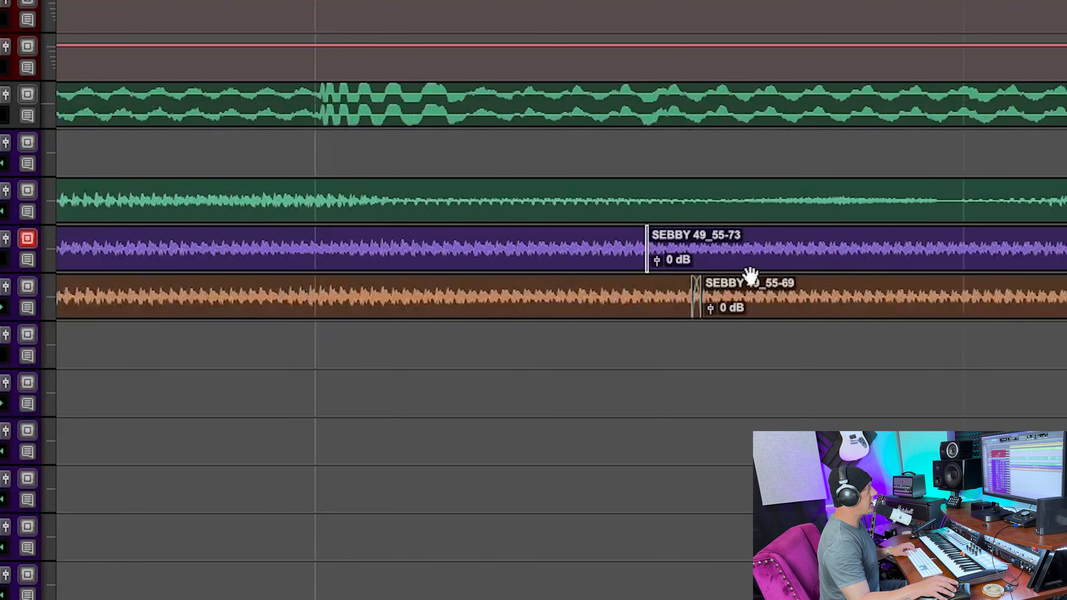
pyautogui.press('r')
pyautogui.click(750, 270)
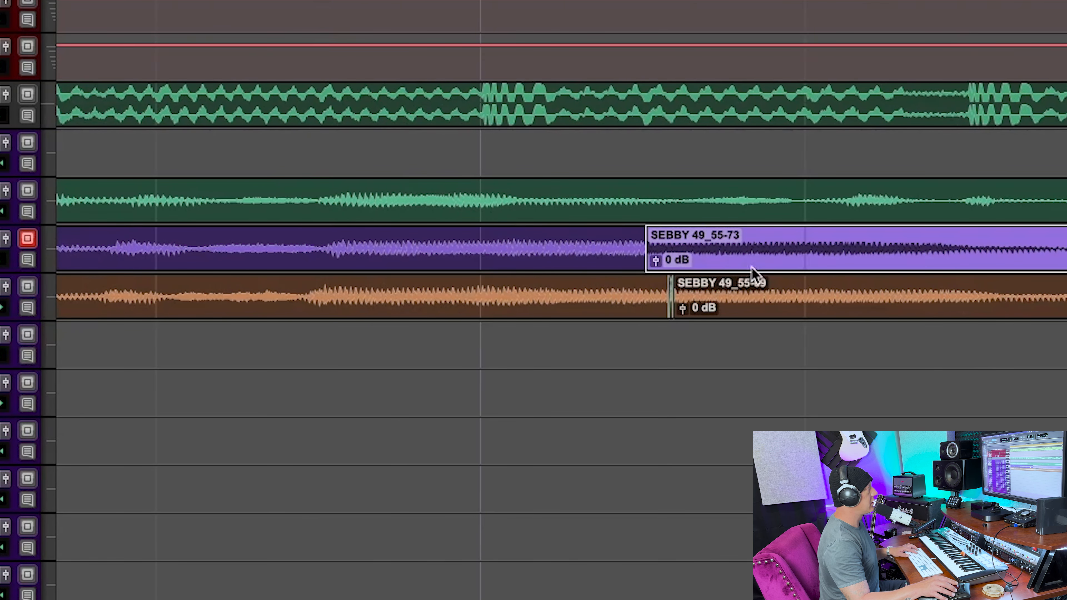
pyautogui.press('r')
pyautogui.press('r')
pyautogui.click(400, 248)
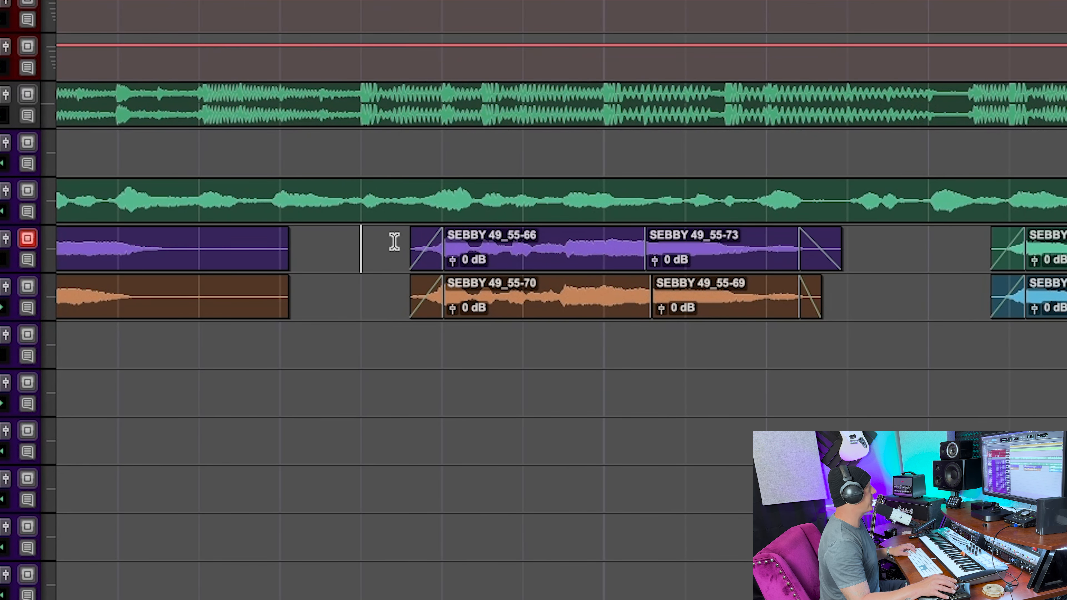
pyautogui.click(679, 305)
pyautogui.press('t')
pyautogui.press('t')
pyautogui.press('t')
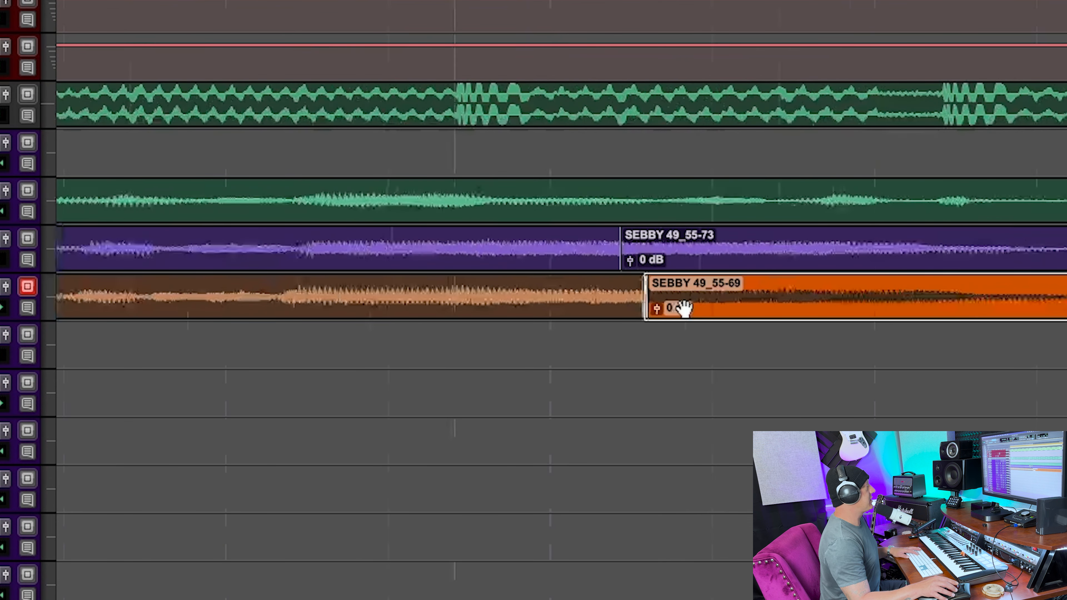
pyautogui.click(652, 316)
pyautogui.press('Delete')
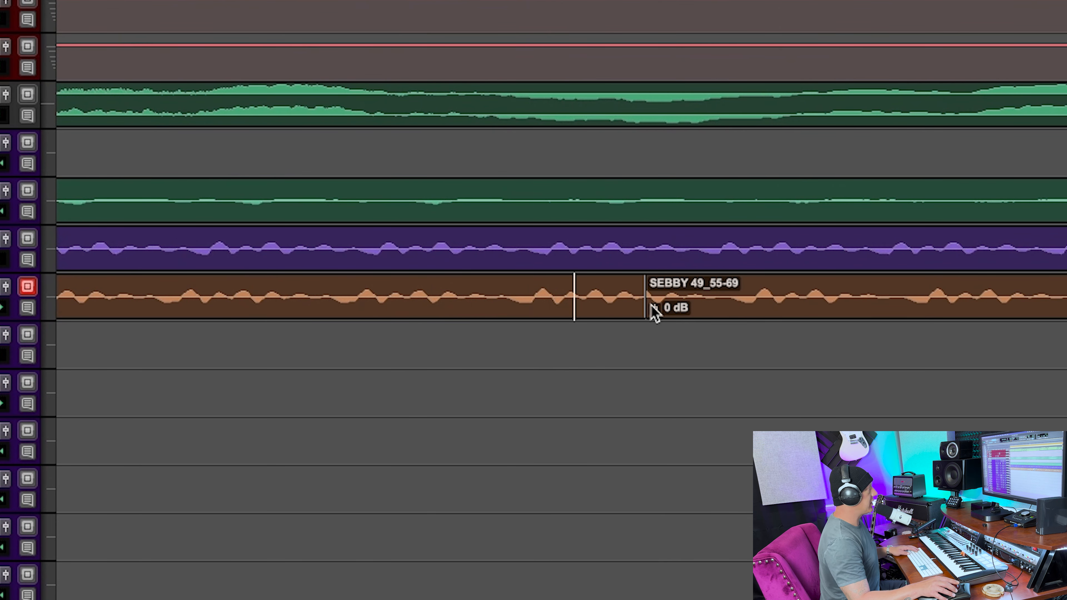
pyautogui.click(655, 294)
pyautogui.press('r')
pyautogui.moveTo(564, 316); pyautogui.dragTo(500, 313)
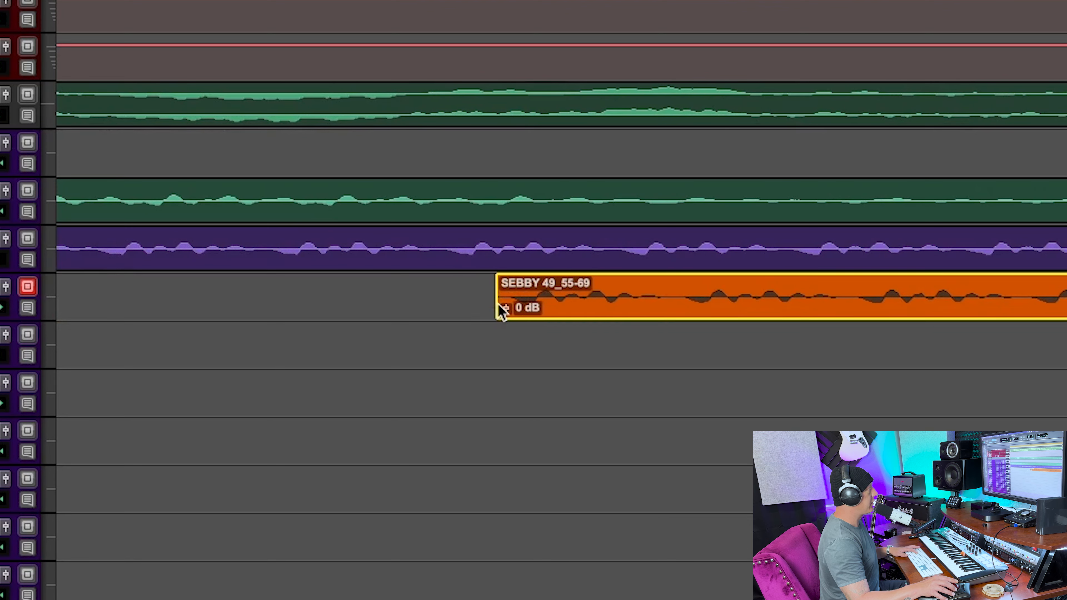
pyautogui.press('r')
pyautogui.press('r')
pyautogui.press('r')
pyautogui.press('r')
pyautogui.press('super+z')
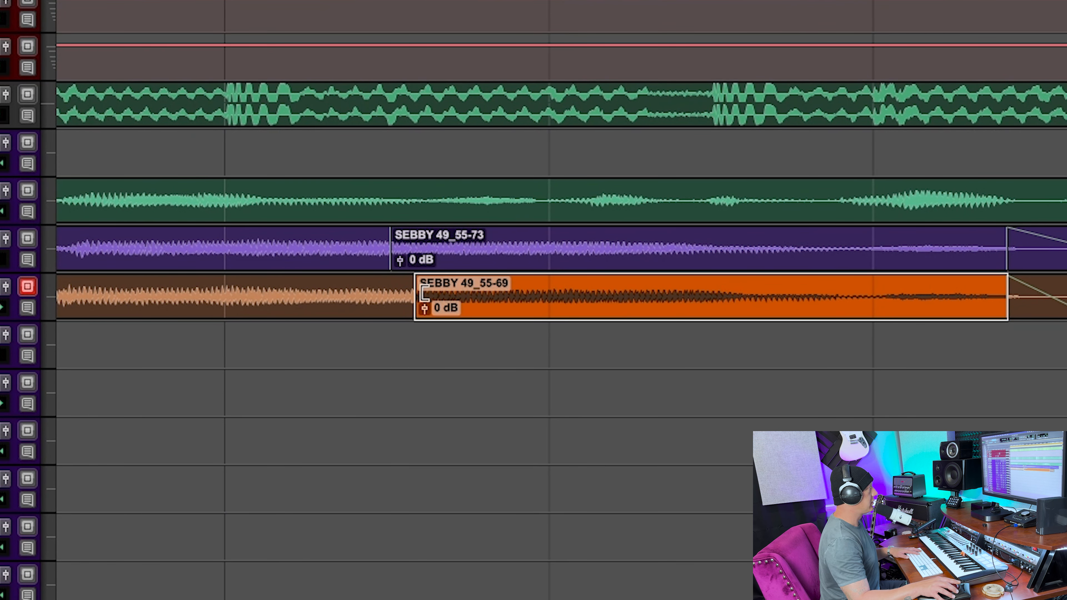
# Add a short crossfade at the splice between clips SEBBY 49_55-70 and SEBBY 49_55-69
pyautogui.press('t')
pyautogui.press('t')
pyautogui.press('t')
pyautogui.press('t')
pyautogui.moveTo(639, 306)
pyautogui.mouseDown()
pyautogui.moveTo(707, 306)
pyautogui.moveTo(720, 314)
pyautogui.moveTo(713, 321)
pyautogui.moveTo(721, 305)
pyautogui.moveTo(697, 320)
pyautogui.moveTo(646, 321)
pyautogui.mouseUp()
pyautogui.press('r')
pyautogui.press('r')
pyautogui.press('r')
pyautogui.press('r')
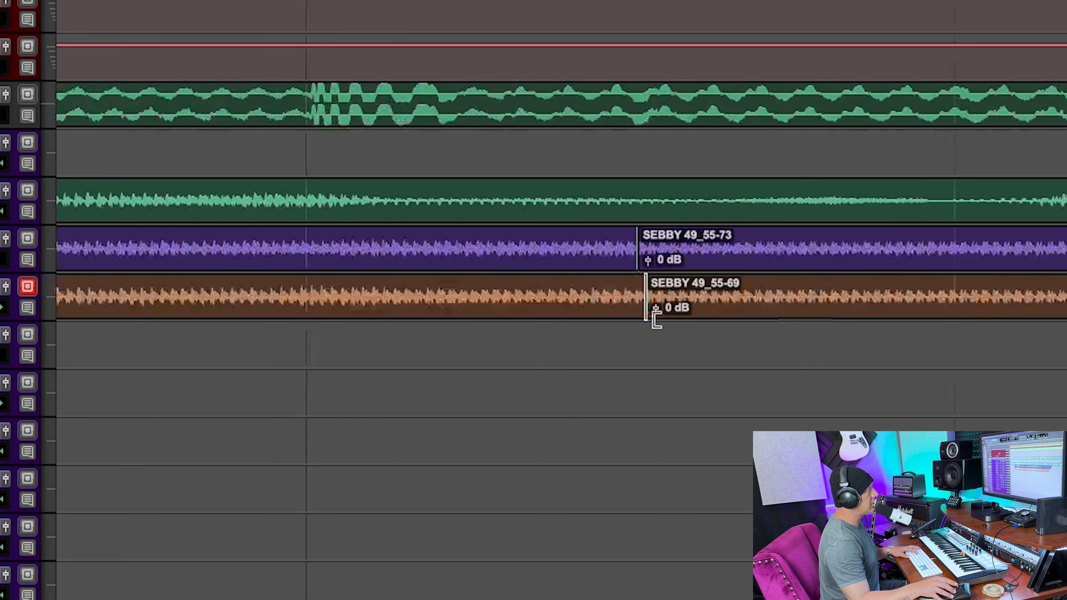
# Play back the edited second phrase on both doubled vocal tracks to check the new splices
pyautogui.press('r')
pyautogui.press('r')
pyautogui.press('r')
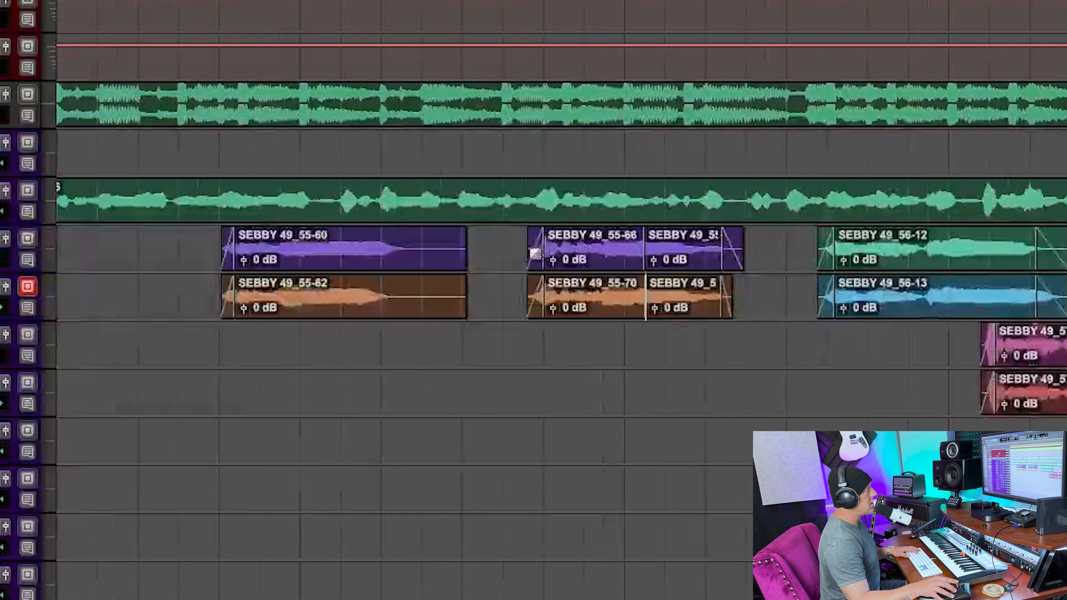
pyautogui.scroll(1, 507, 243)
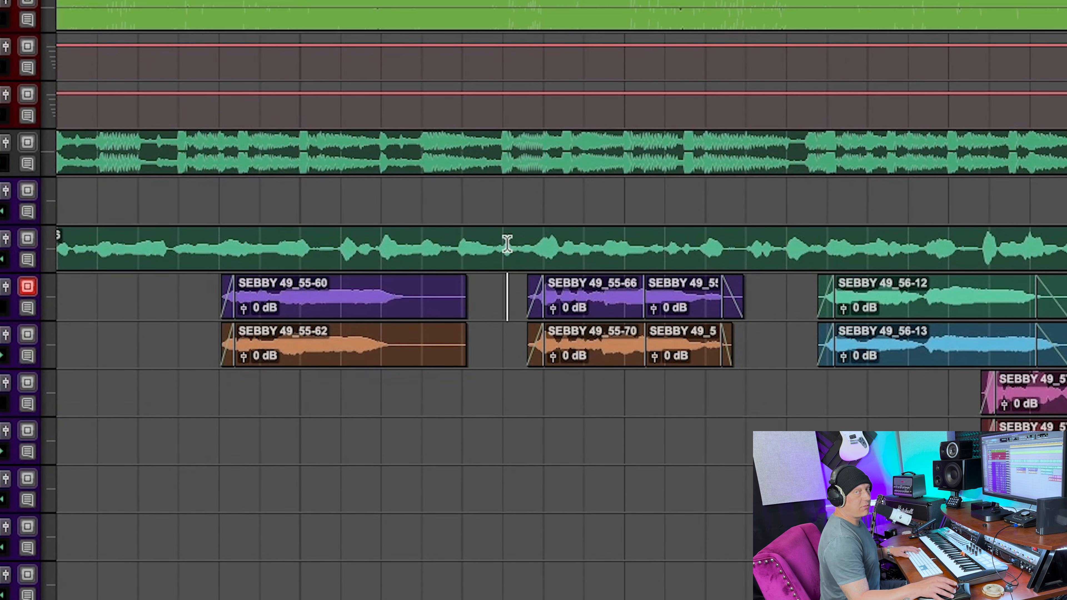
pyautogui.moveTo(531, 344); pyautogui.dragTo(748, 374)
pyautogui.press('space')
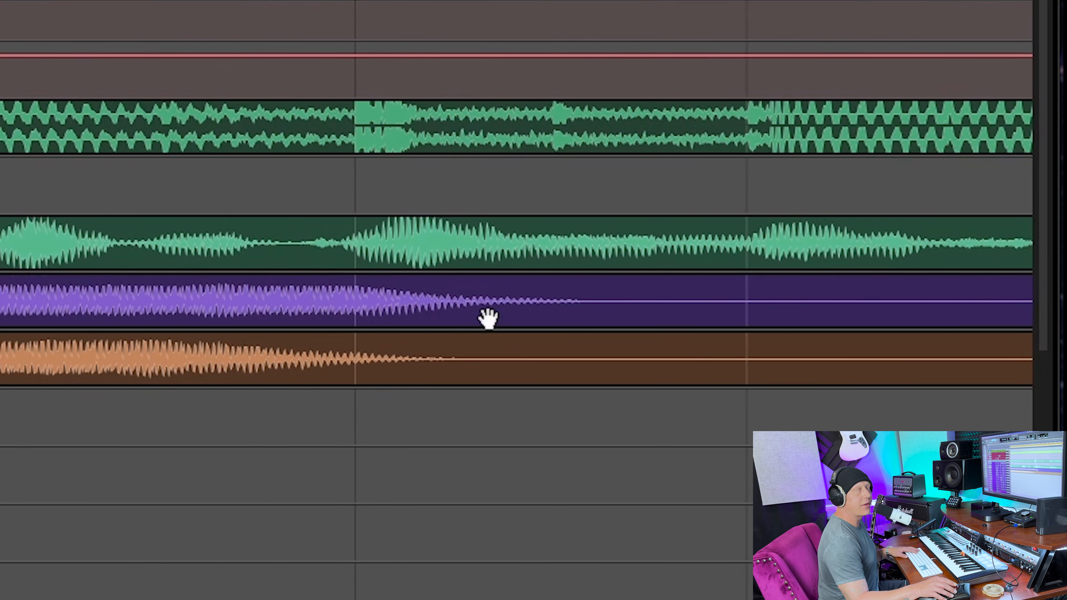
# Split off the ending of clip SEBBY 49_55-60 and slide it earlier on its track to match the ending of SEBBY 49_55-62
pyautogui.click(429, 318)
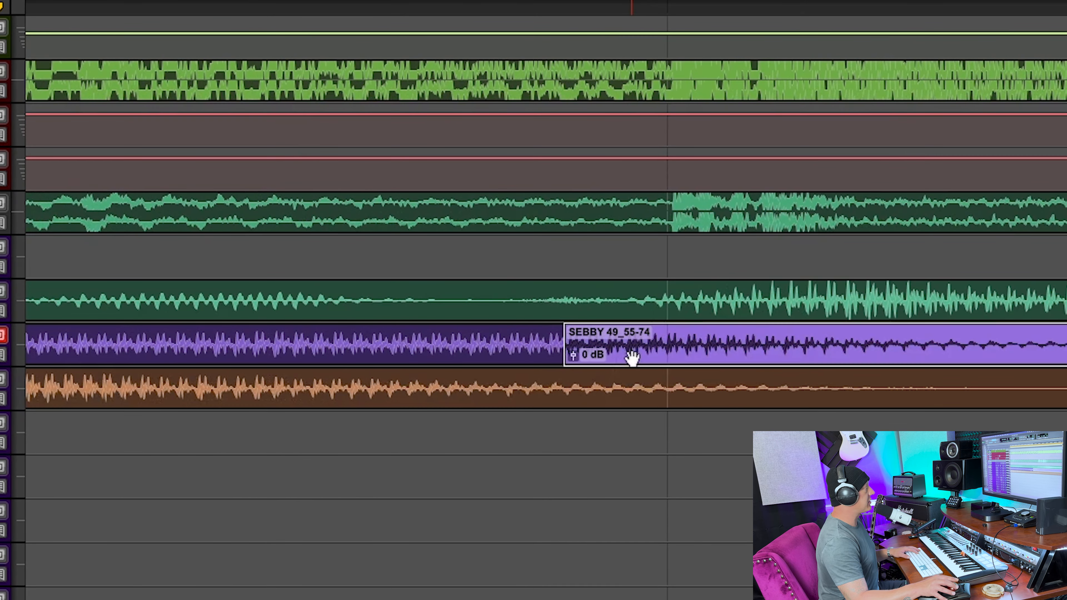
pyautogui.moveTo(632, 358); pyautogui.dragTo(276, 400)
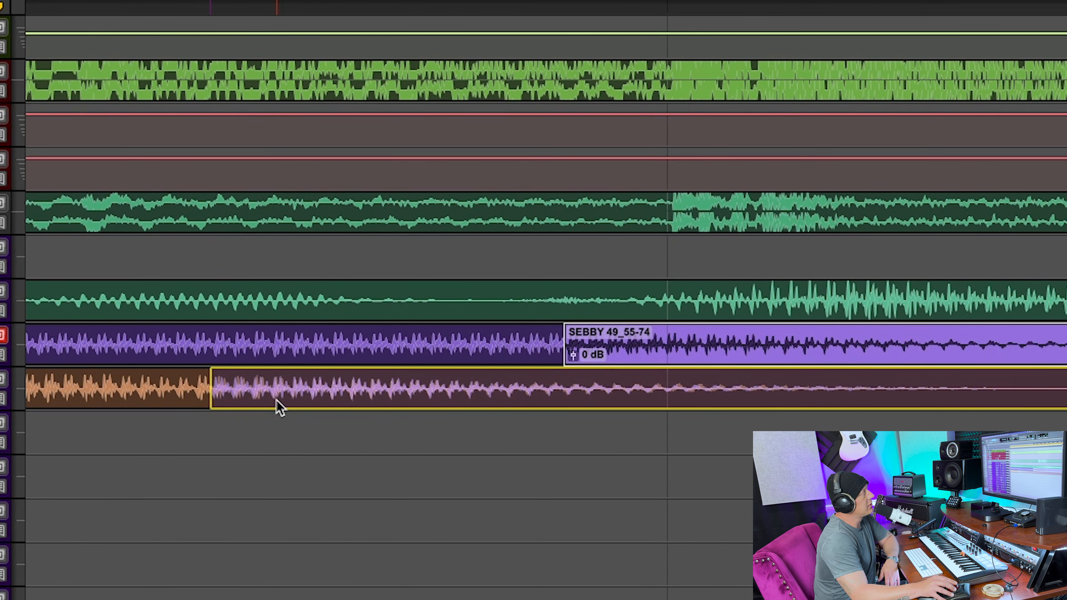
pyautogui.moveTo(278, 391); pyautogui.dragTo(278, 364)
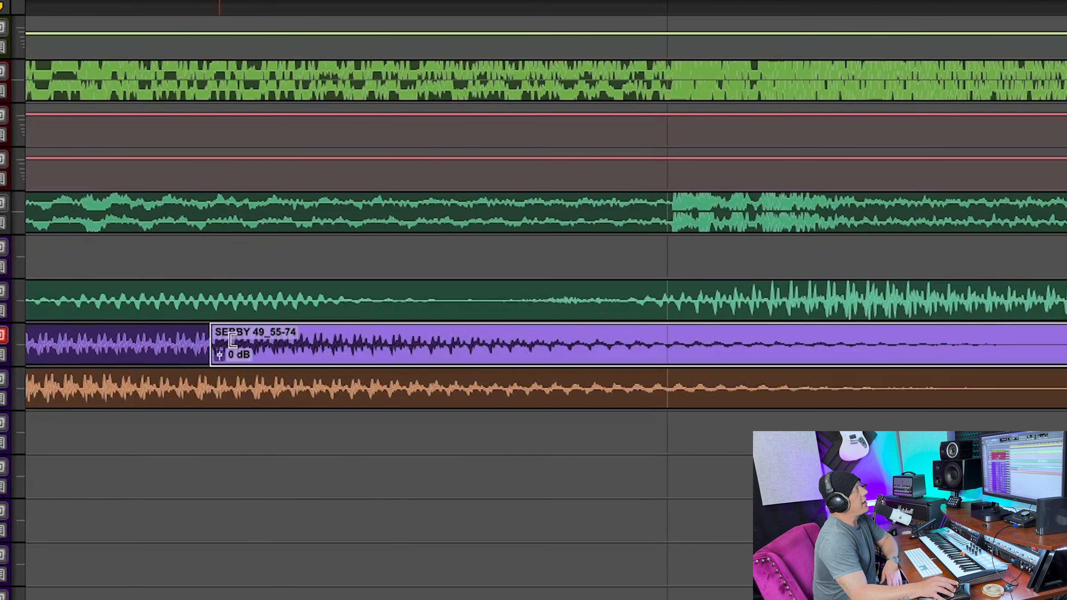
# Add a short crossfade where the shifted ending SEBBY 49_55-74 meets the preceding clip
pyautogui.click(206, 360)
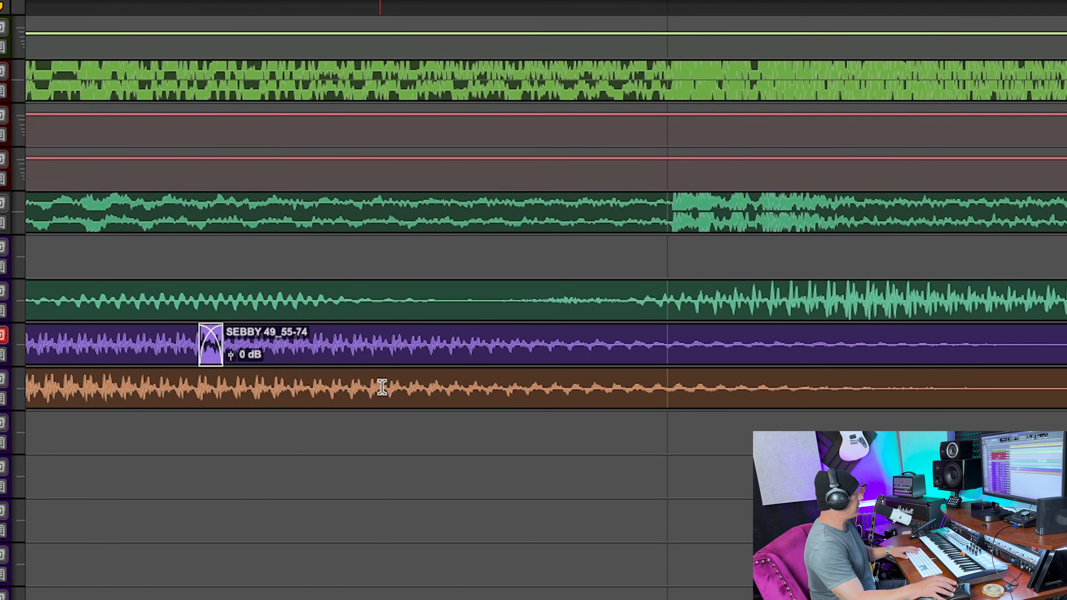
pyautogui.press('r')
pyautogui.press('r')
pyautogui.press('r')
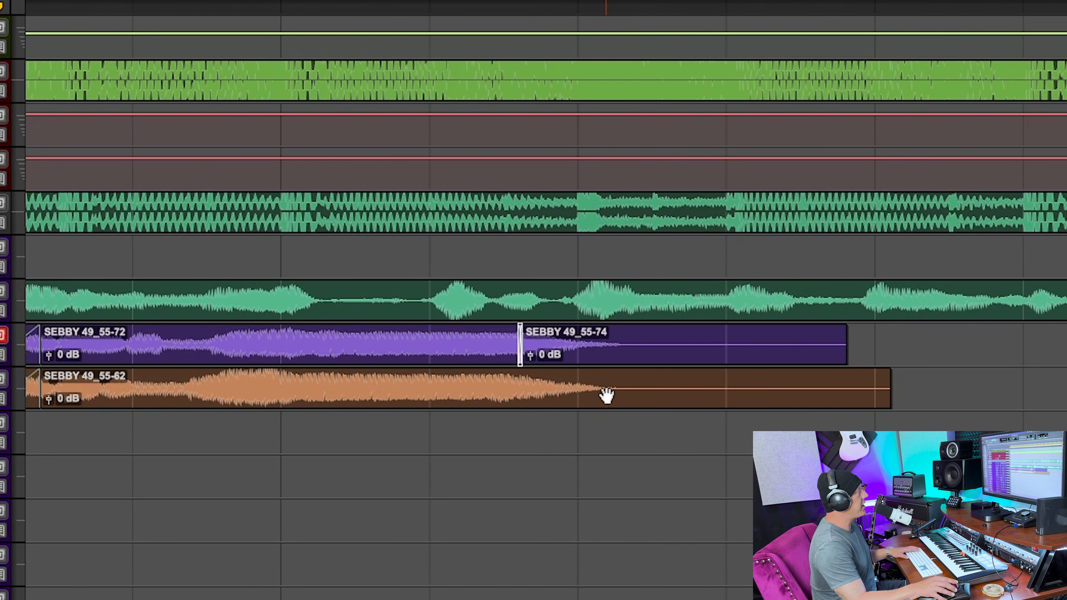
# Add fade-outs over the silent ends of clips SEBBY 49_55-74 and SEBBY 49_55-62
pyautogui.press('r')
pyautogui.moveTo(773, 338); pyautogui.dragTo(601, 383)
pyautogui.press('f')
# Play back the doubled vocals through the third phrase to check the edited endings
pyautogui.click(171, 339)
pyautogui.press('space')
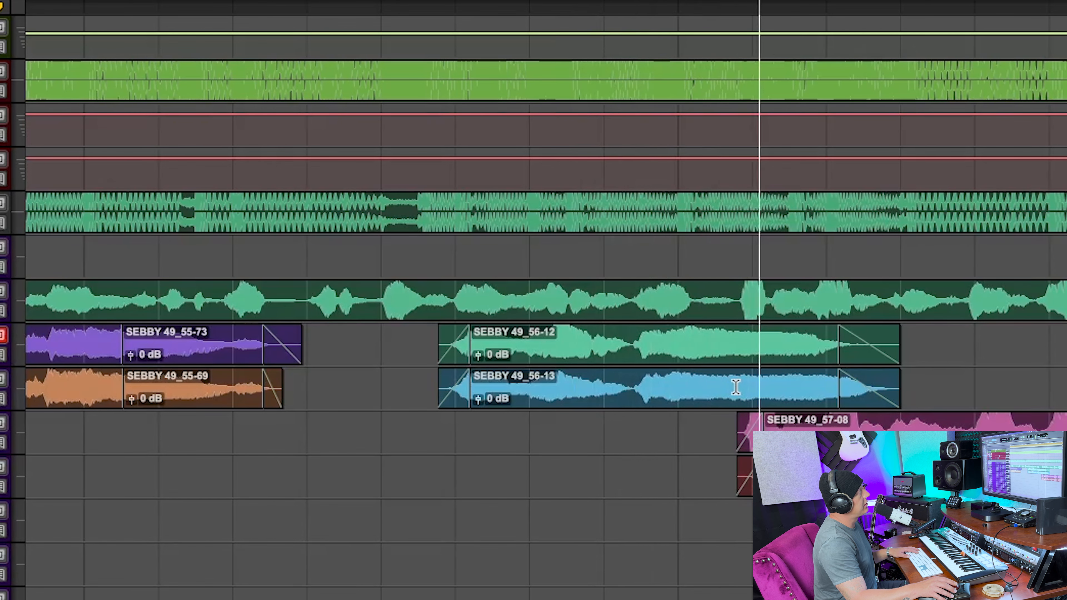
pyautogui.press('space')
# Extend the ends of clips SEBBY 49_56-12 and SEBBY 49_56-13 so their fade-outs start after the vocal tails
pyautogui.click(847, 441)
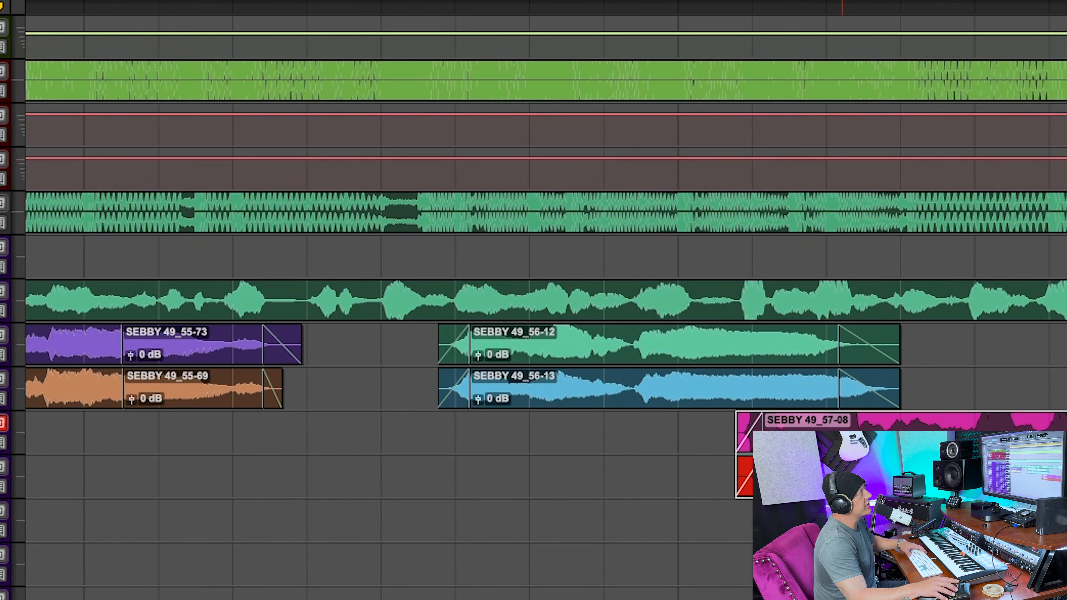
pyautogui.moveTo(841, 381); pyautogui.dragTo(954, 393)
pyautogui.moveTo(870, 360); pyautogui.dragTo(912, 345)
pyautogui.scroll(-1, 773, 310)
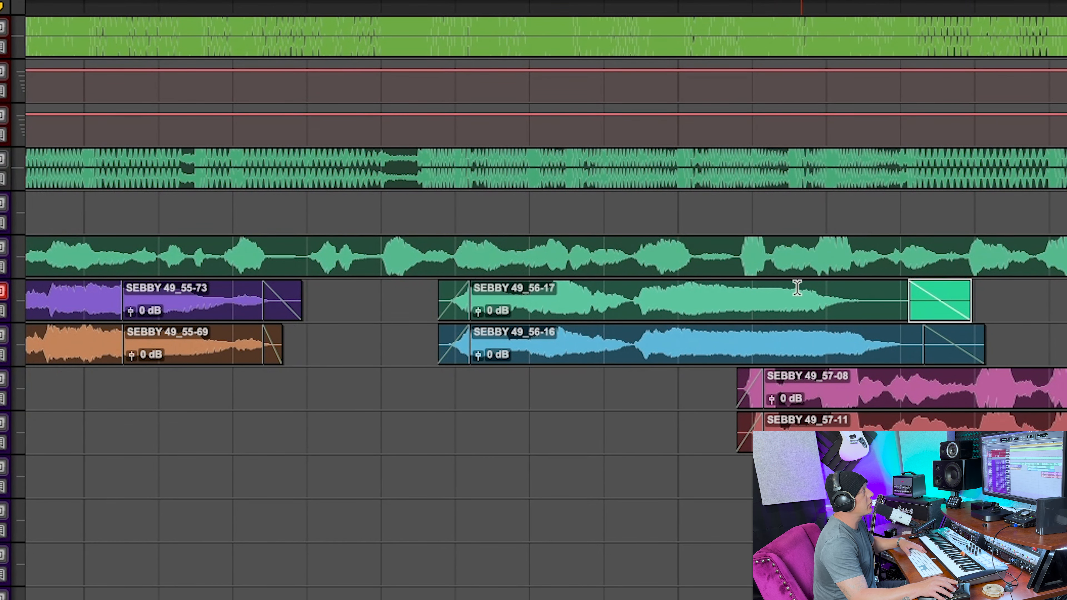
# Play back the third phrase on both doubled tracks to compare its endings
pyautogui.click(407, 290)
pyautogui.press('space')
pyautogui.press('space')
pyautogui.click(397, 290)
pyautogui.press('space')
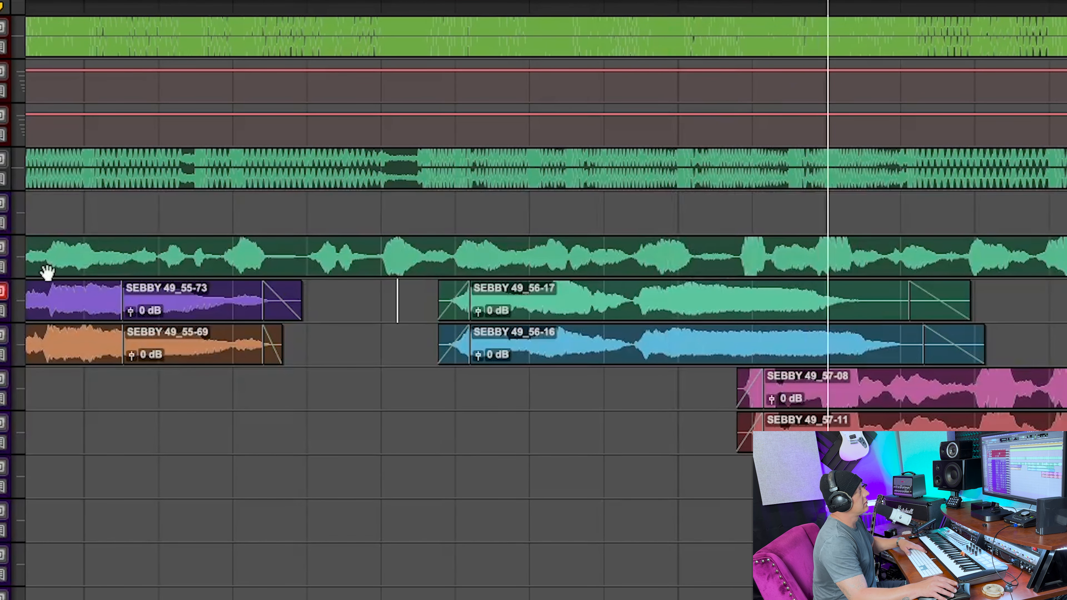
pyautogui.press('space')
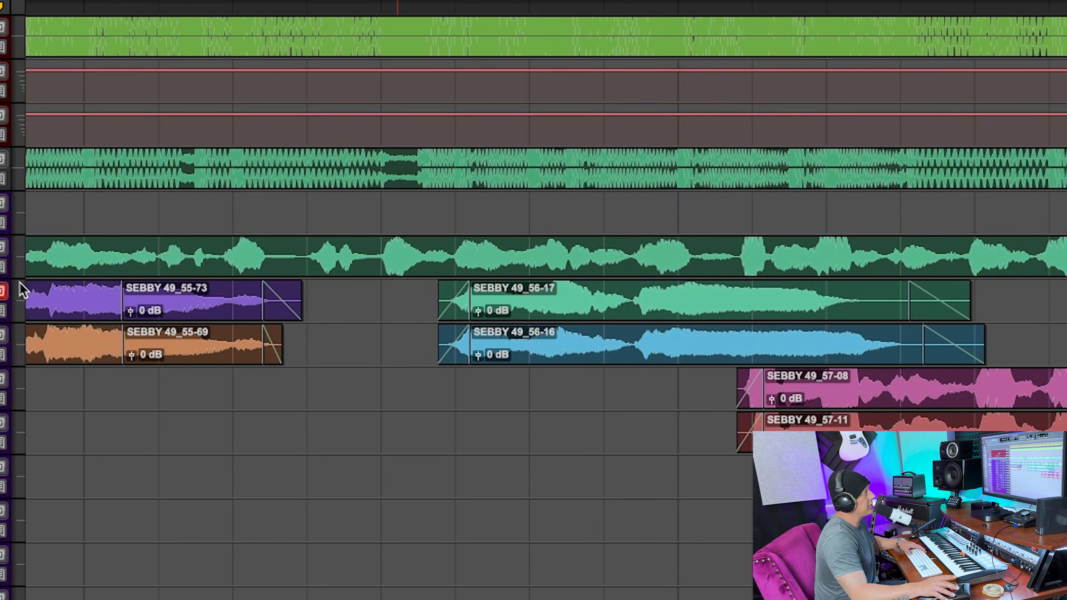
pyautogui.press('space')
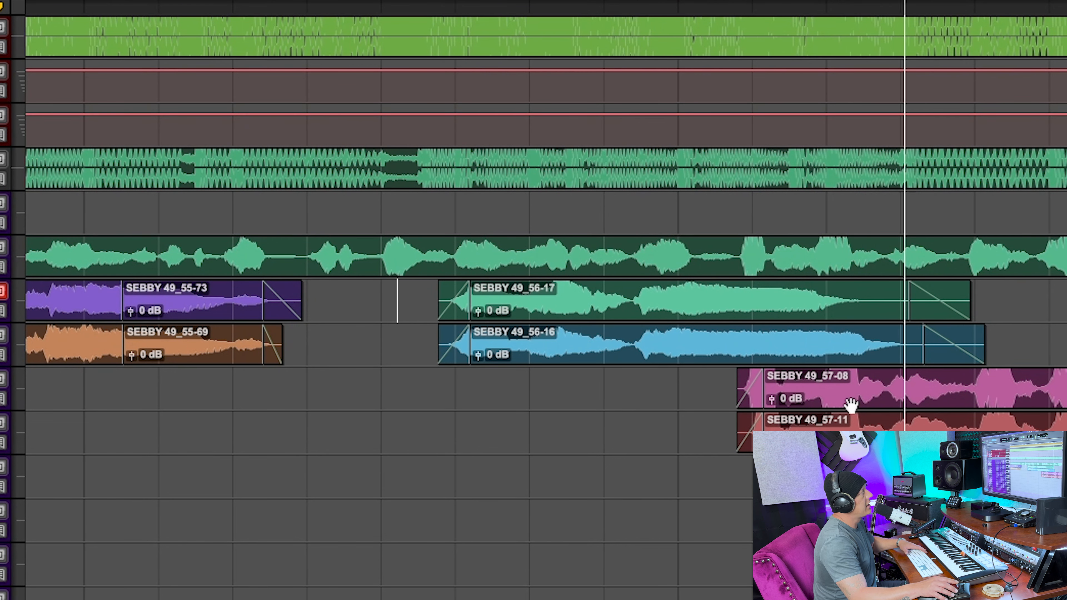
pyautogui.press('space')
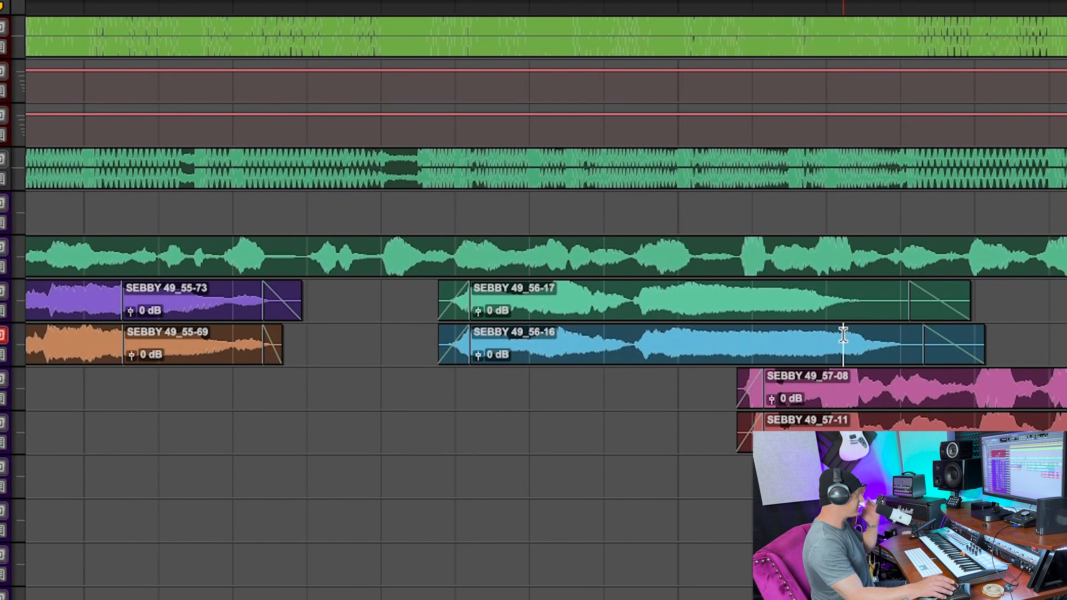
# Split the ending off clip SEBBY 49_56-16 and slide it earlier on its track
pyautogui.press('t')
pyautogui.press('t')
pyautogui.press('t')
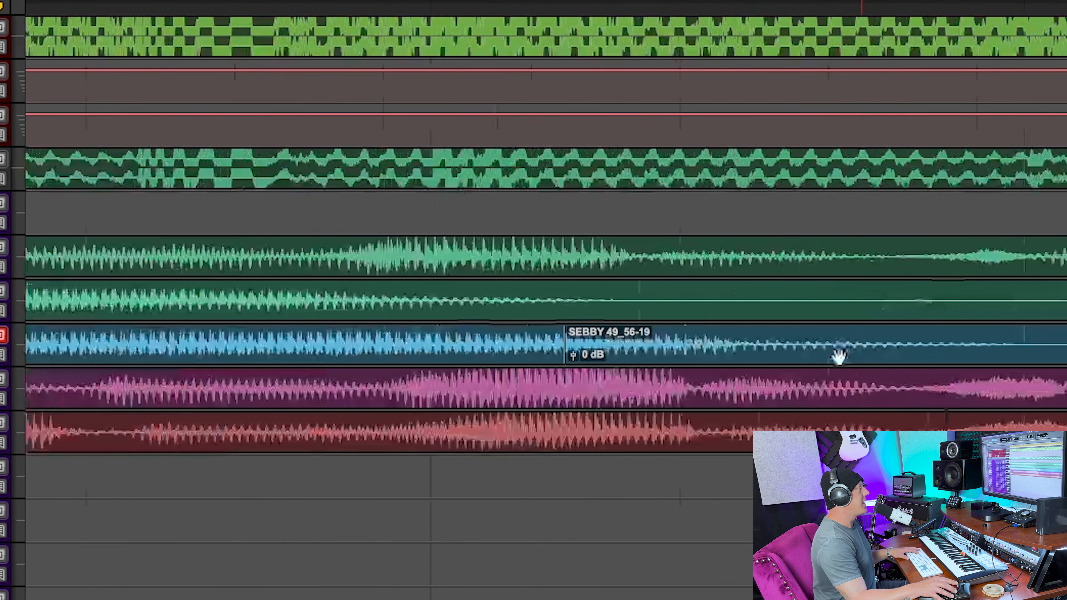
pyautogui.press('r')
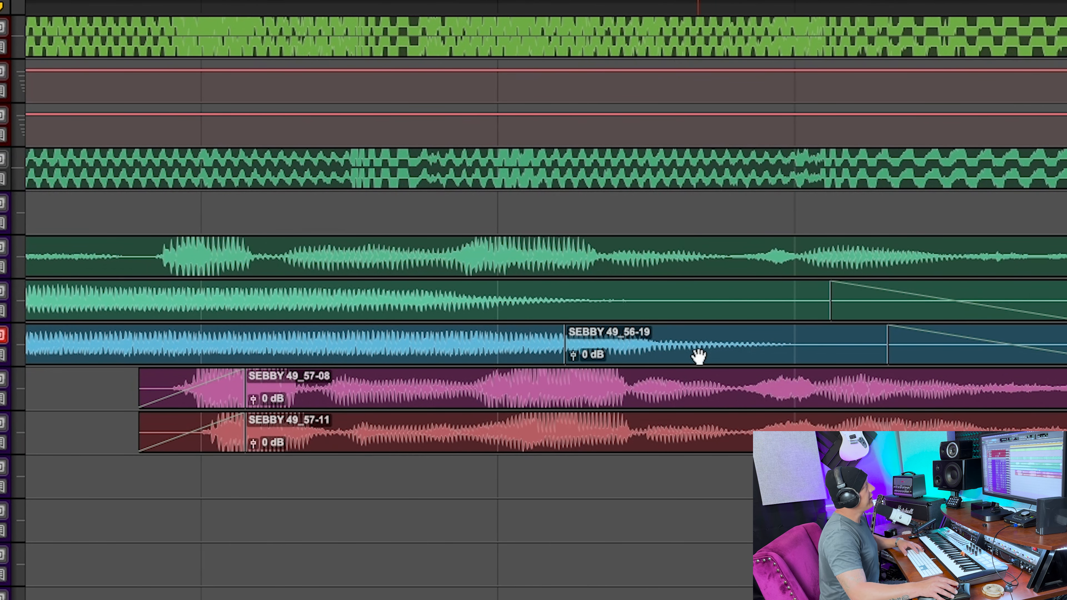
pyautogui.moveTo(698, 357); pyautogui.dragTo(628, 352)
pyautogui.press('t')
pyautogui.press('t')
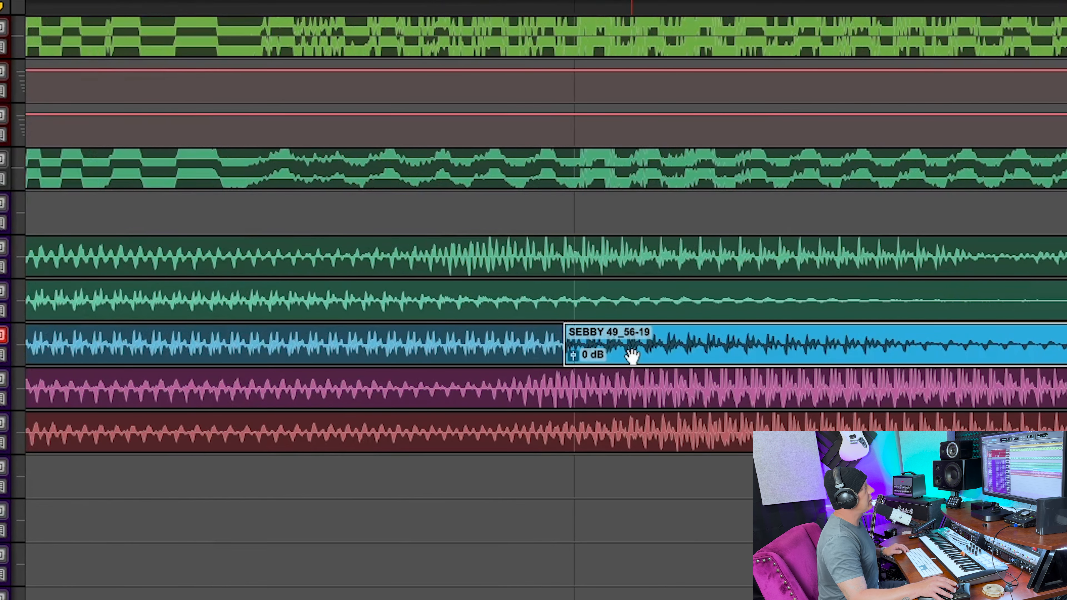
# Line up the split ending SEBBY 49_56-19 with the CH DBL L tail and return it to the CH DBL R track
pyautogui.press('t')
pyautogui.press('t')
pyautogui.press('t')
pyautogui.moveTo(657, 357); pyautogui.dragTo(531, 319)
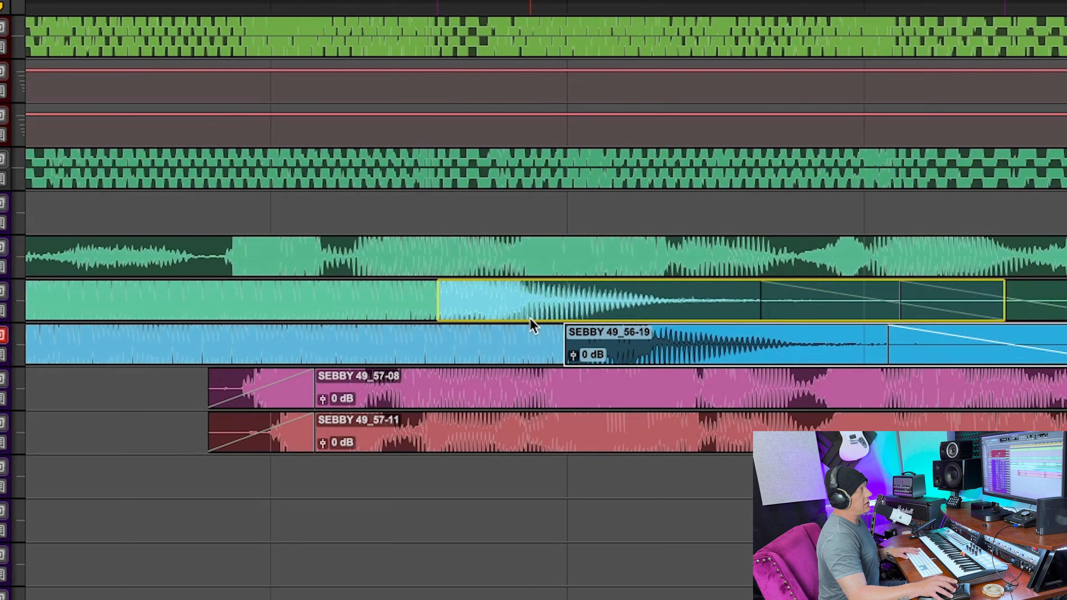
pyautogui.moveTo(531, 326); pyautogui.dragTo(531, 326)
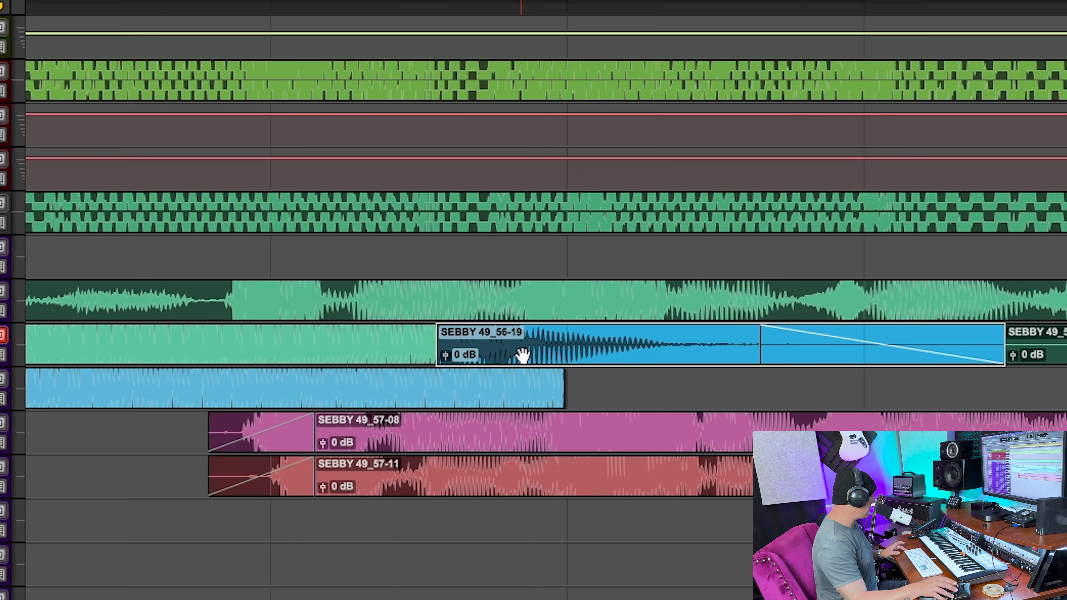
pyautogui.moveTo(522, 355); pyautogui.dragTo(523, 386)
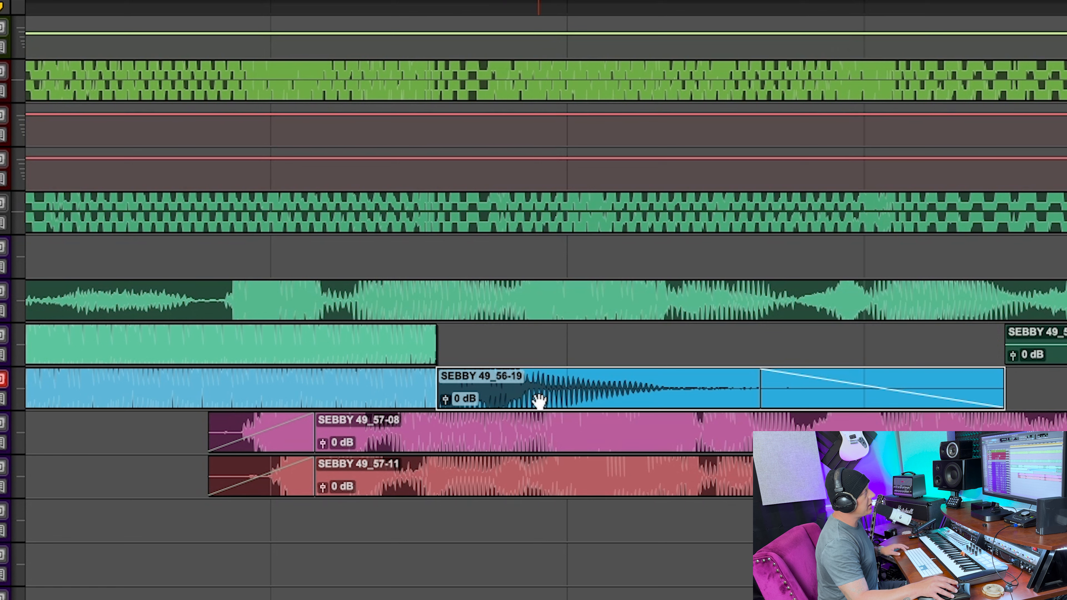
pyautogui.hotkey('ctrl', 'z')
pyautogui.moveTo(537, 357); pyautogui.dragTo(483, 410)
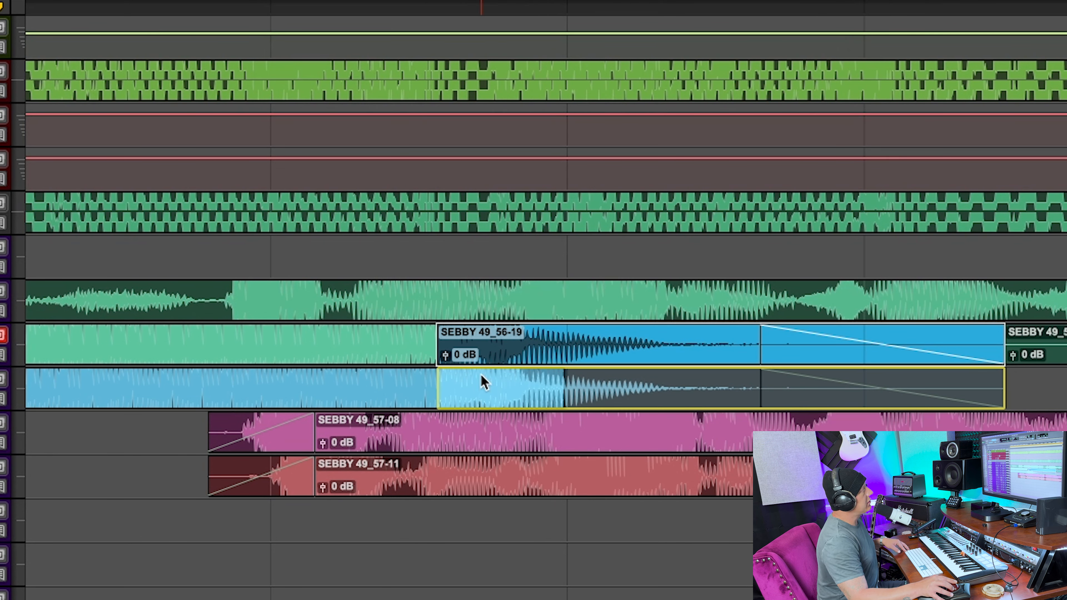
pyautogui.moveTo(483, 382); pyautogui.dragTo(483, 381)
# Restore the third phrase's ending on CH DBL L and cut both doubled endings back to short fade-outs
pyautogui.moveTo(437, 343); pyautogui.dragTo(743, 342)
pyautogui.moveTo(819, 409); pyautogui.dragTo(769, 406)
pyautogui.moveTo(980, 340); pyautogui.dragTo(745, 393)
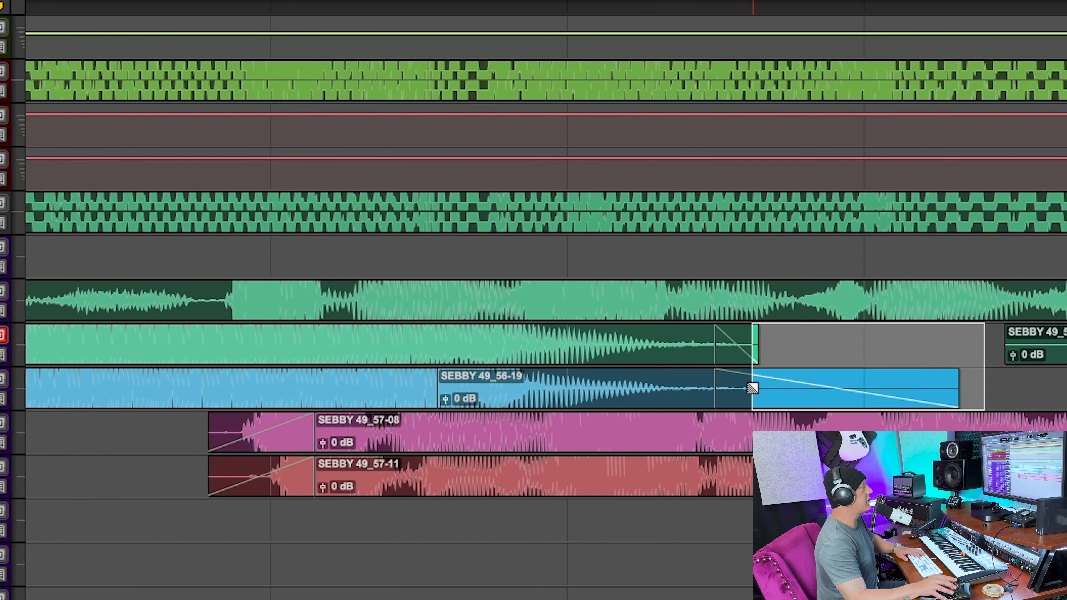
pyautogui.press('Delete')
# Add a short crossfade where the shifted ending SEBBY 49_56-19 meets the preceding clip
pyautogui.click(473, 399)
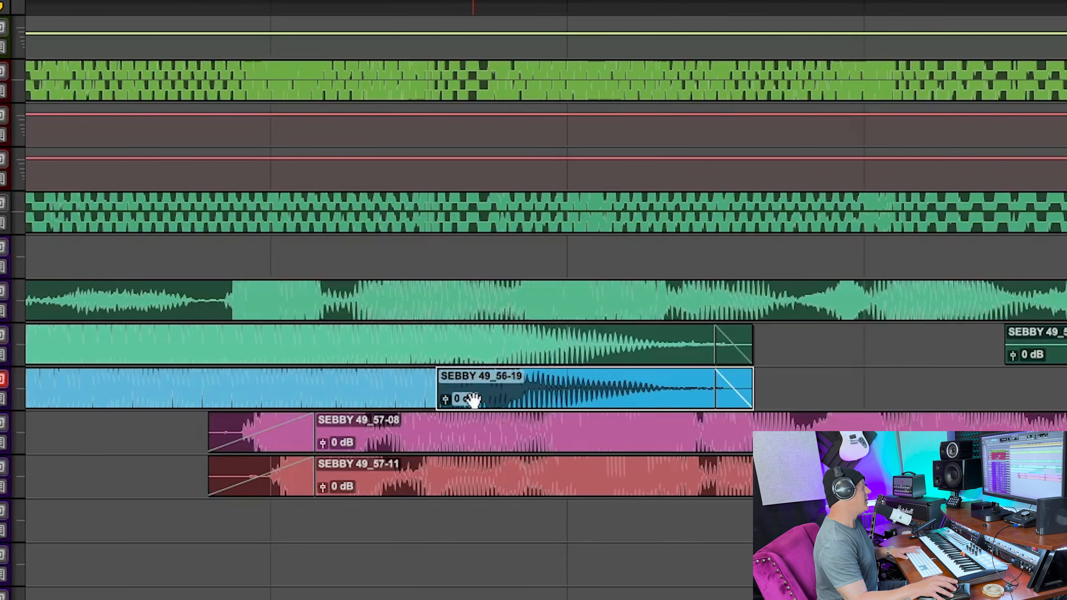
pyautogui.press('super+bracketright')
pyautogui.click(561, 405)
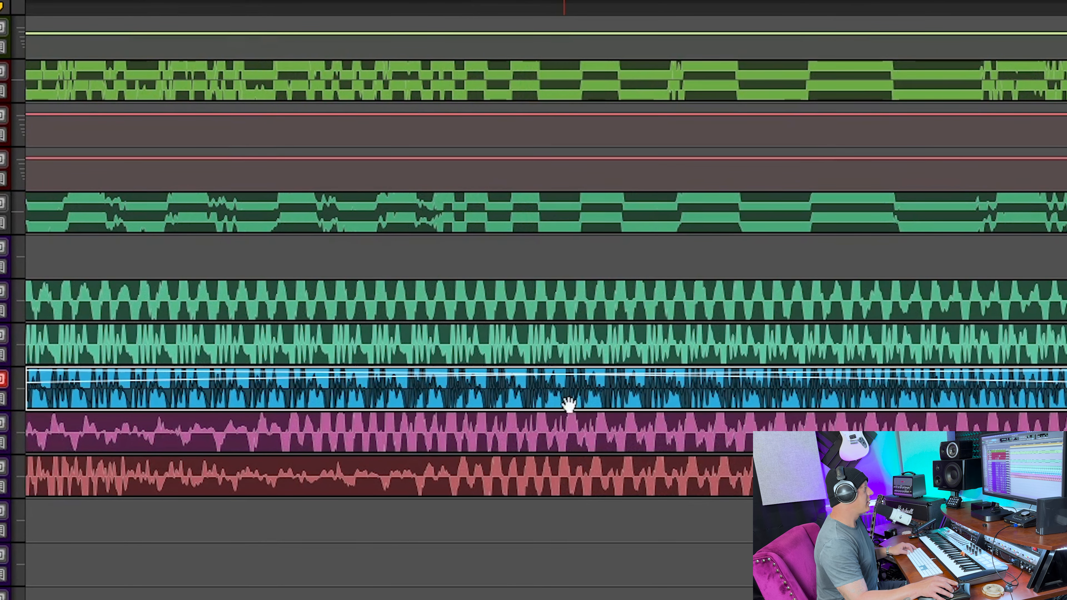
pyautogui.press('super+z')
pyautogui.click(563, 402)
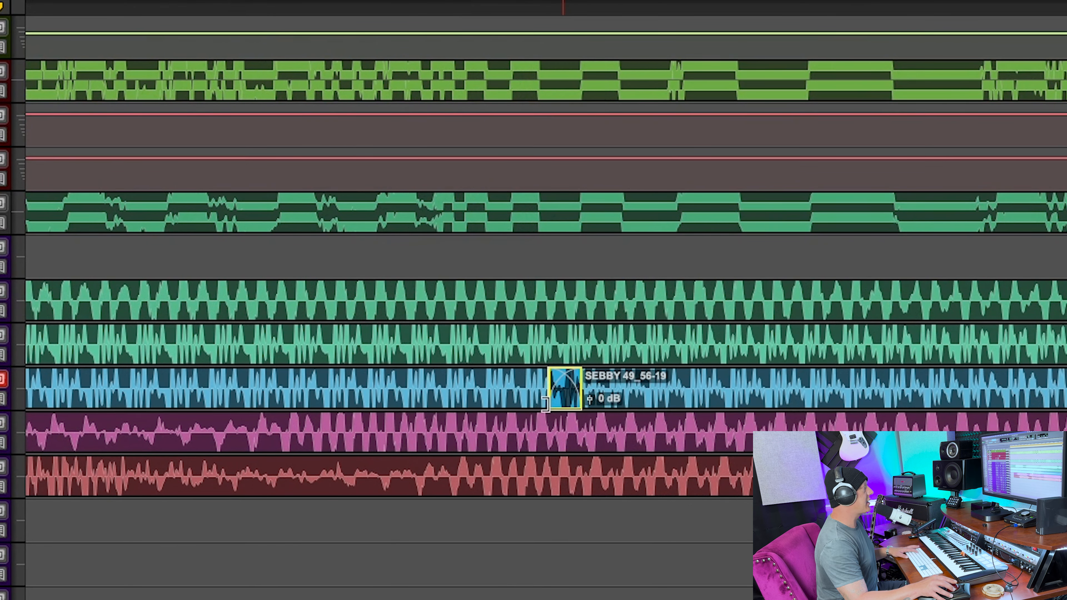
# Play back the edited third phrase and the wider section with all the doubled vocals
pyautogui.press('super+bracketleft')
pyautogui.press('super+bracketleft')
pyautogui.press('super+bracketleft')
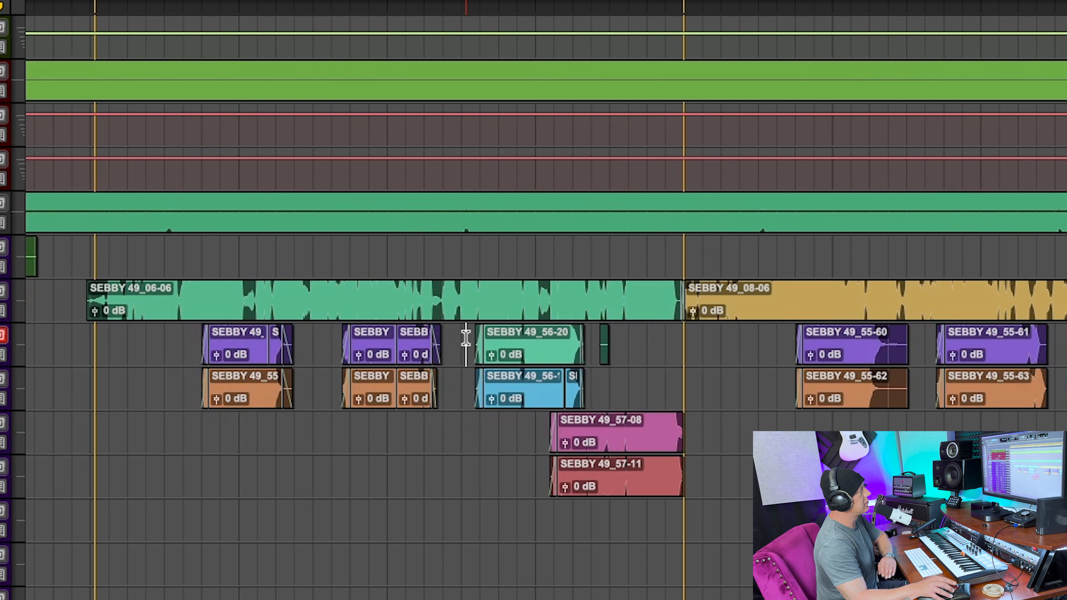
pyautogui.press('space')
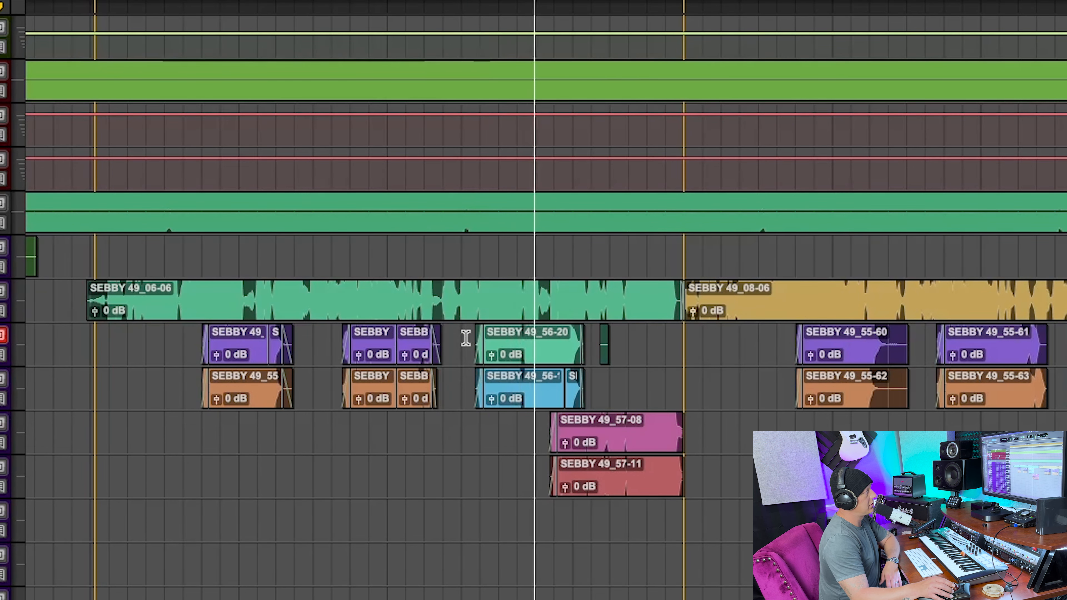
pyautogui.press('space')
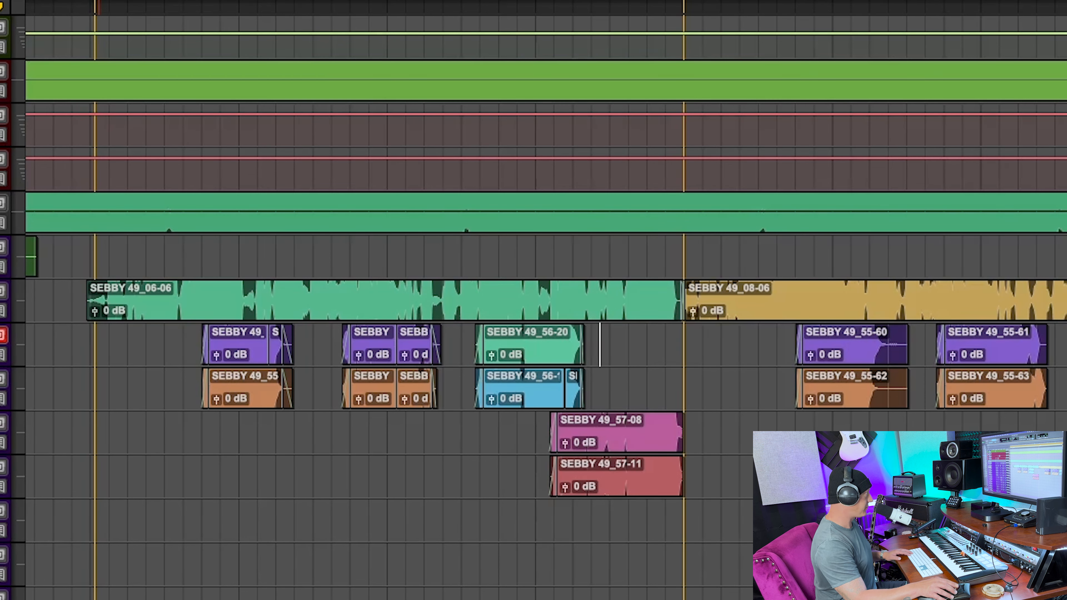
pyautogui.press('space')
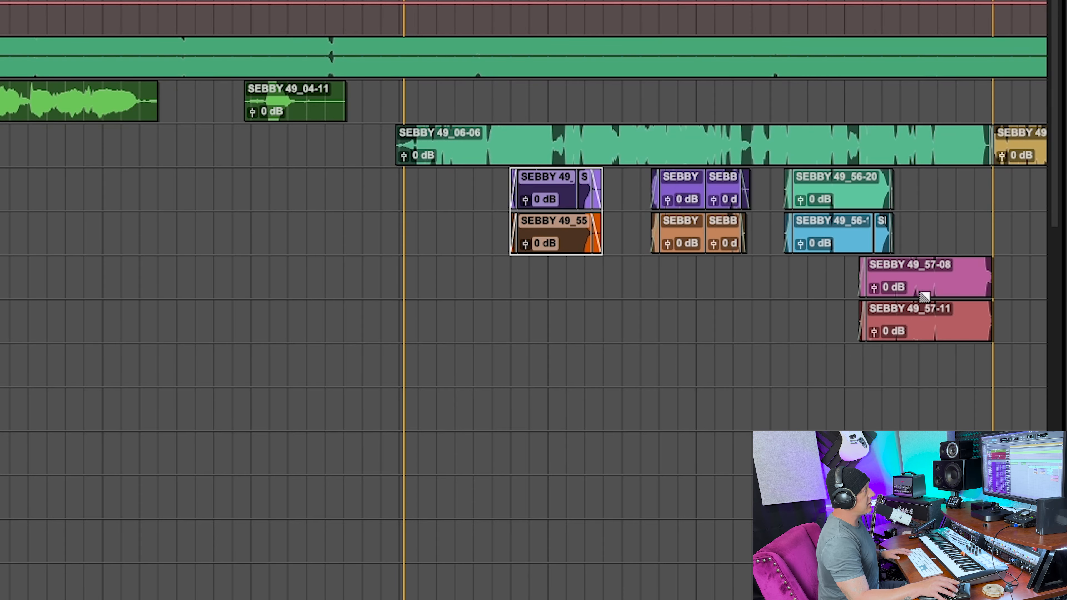
# Split off the ending of clip SEBBY 49_57-11, slide it earlier to match SEBBY 49_57-08, and end both clips at the same point
pyautogui.click(923, 292)
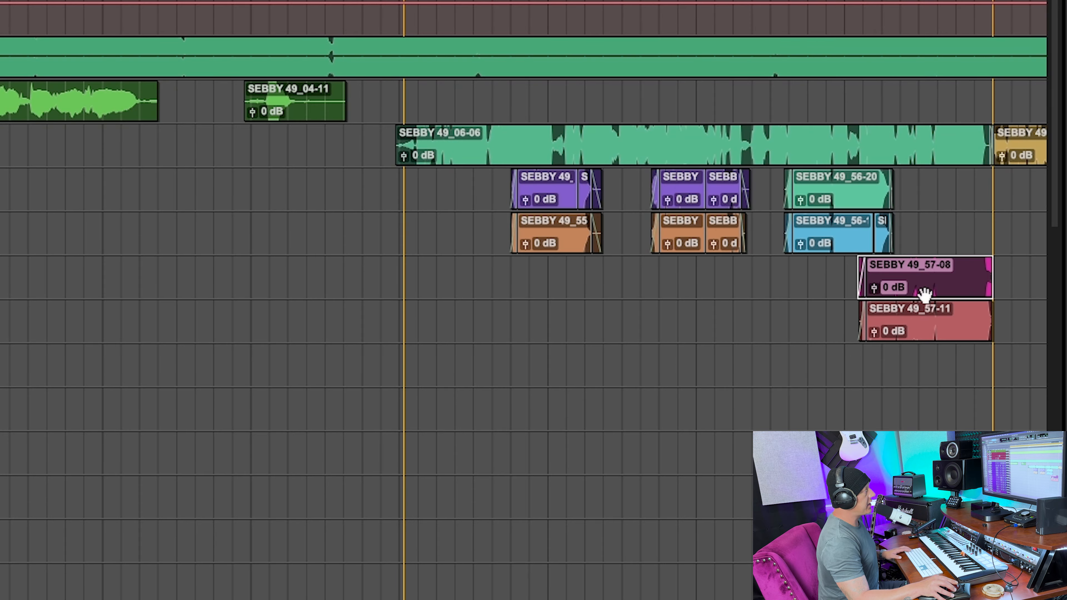
pyautogui.keyDown('shift'); pyautogui.click(920, 330); pyautogui.keyUp('shift')
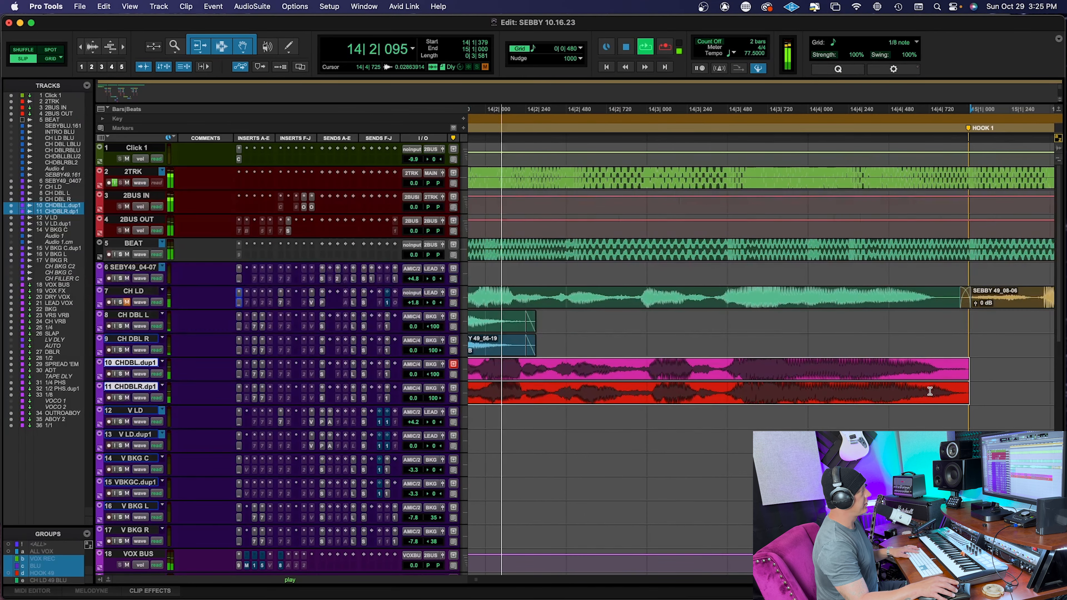
pyautogui.click(936, 373)
pyautogui.press('super+bracketright')
pyautogui.press('super+bracketright')
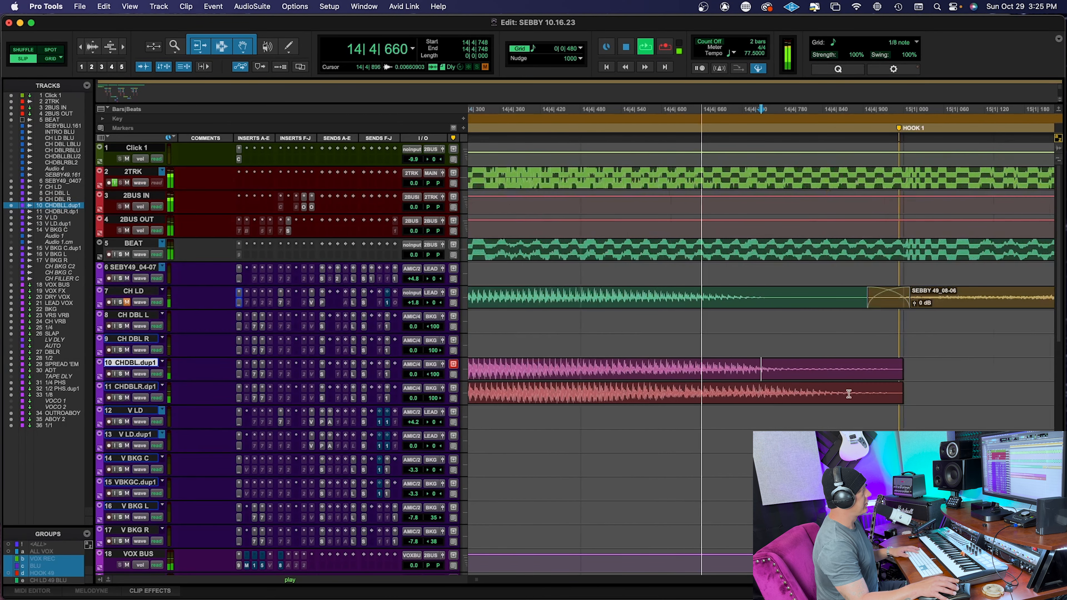
pyautogui.press('super+bracketleft')
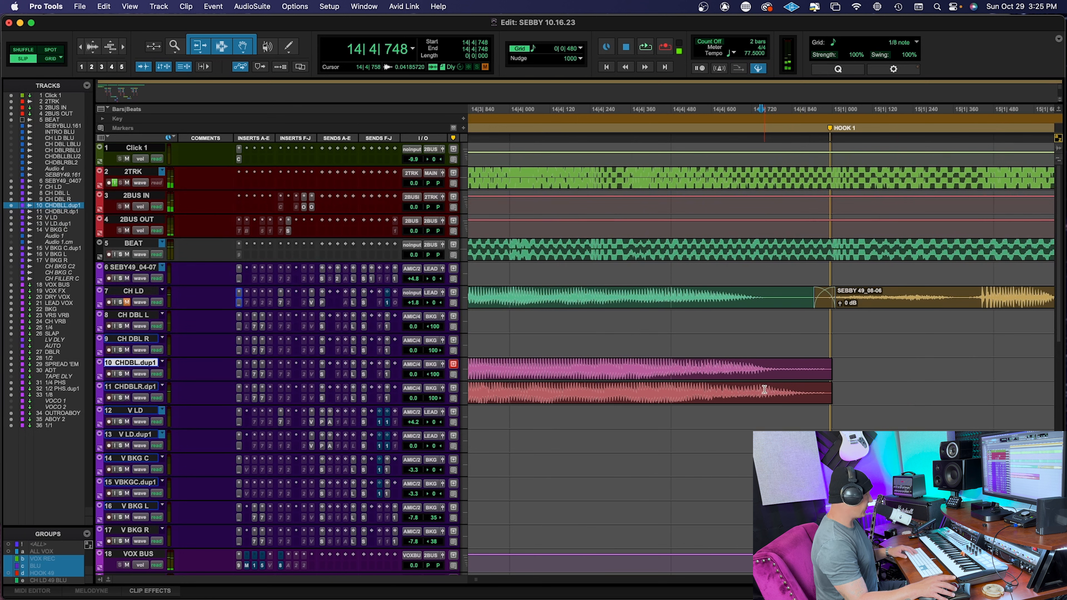
pyautogui.click(764, 390)
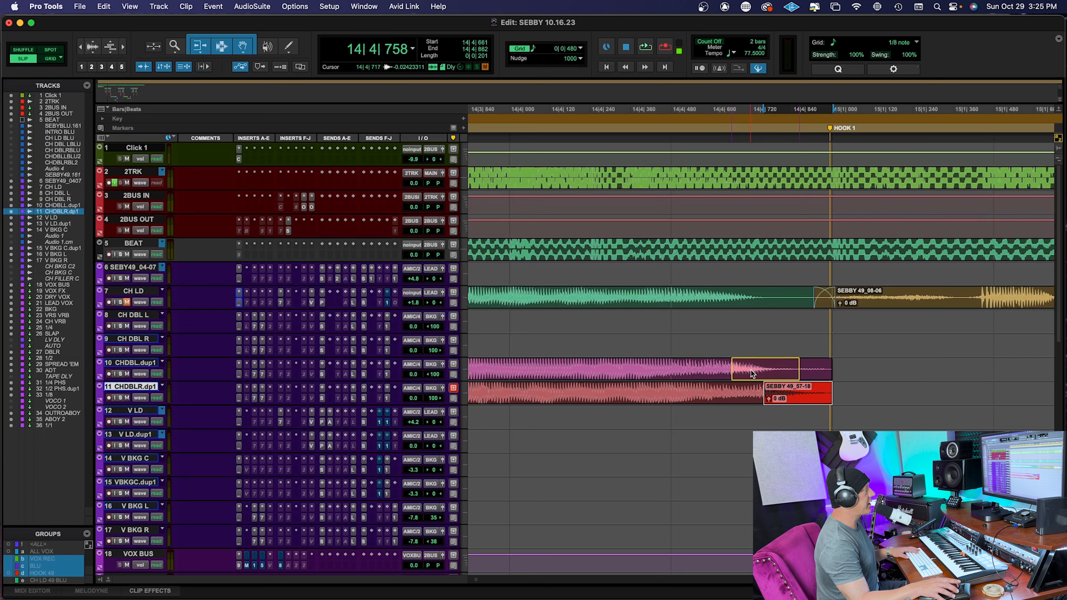
pyautogui.moveTo(751, 374); pyautogui.dragTo(798, 369)
pyautogui.click(792, 369)
# Move the SEBBY 49_57-18 splice earlier with a short crossfade, and add fade-outs to both CHDBL duplicate track endings
pyautogui.moveTo(740, 389); pyautogui.dragTo(635, 400)
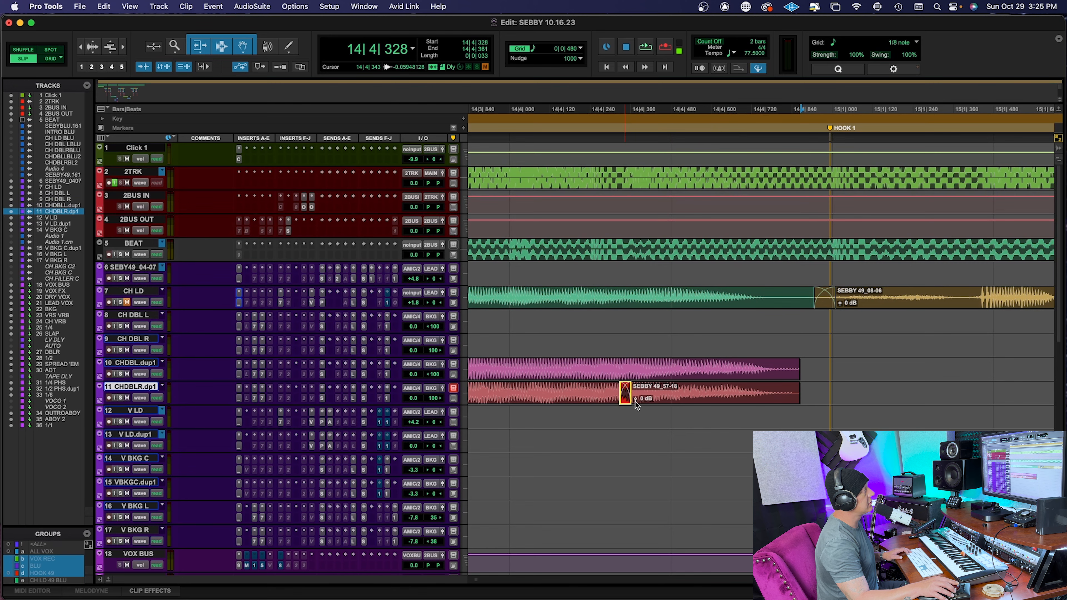
pyautogui.moveTo(811, 372); pyautogui.dragTo(780, 400)
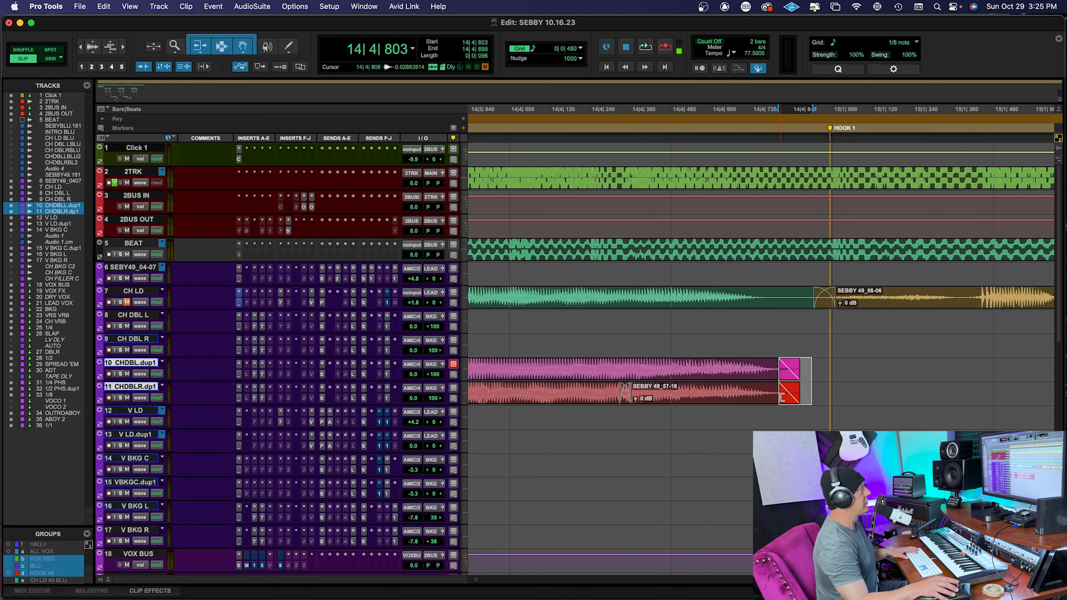
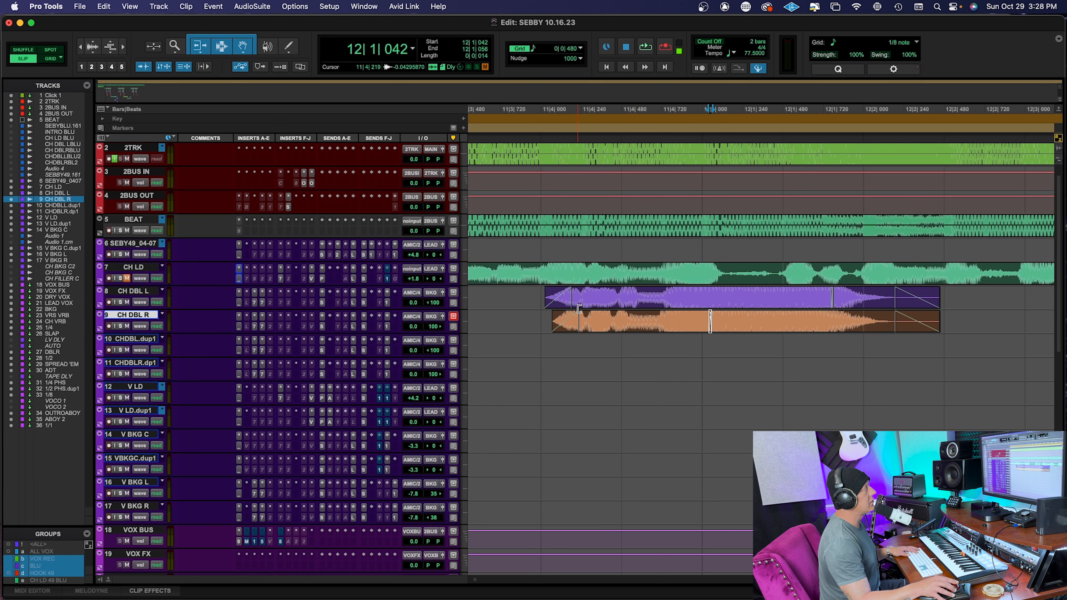
# Play back the first two phrases on CH DBL L and CH DBL R to check their timing
pyautogui.click(529, 296)
pyautogui.scroll(1, 529, 294)
pyautogui.press('space')
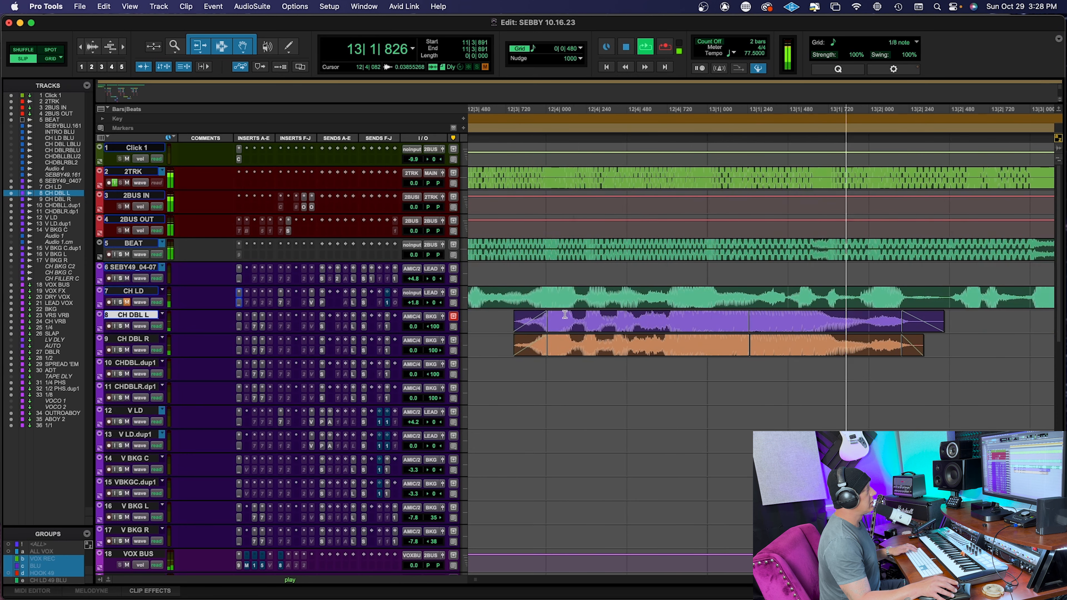
pyautogui.press('space')
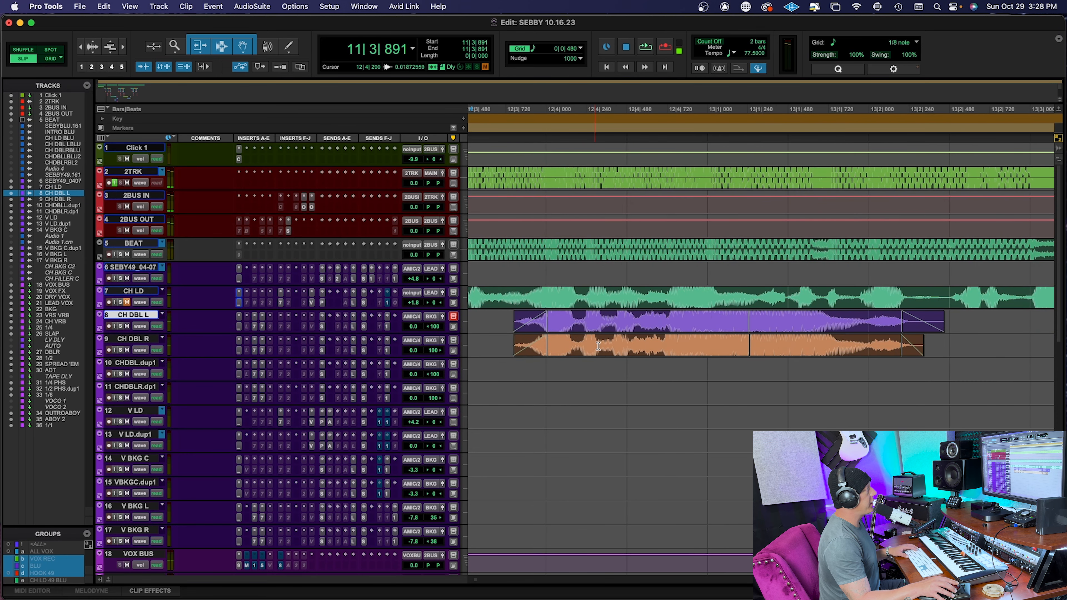
# Split the opening off the CHDBLR.dp1 clip, shift it slightly earlier, and crossfade the splice around 14|1|788
pyautogui.hscroll(10, 646, 341)
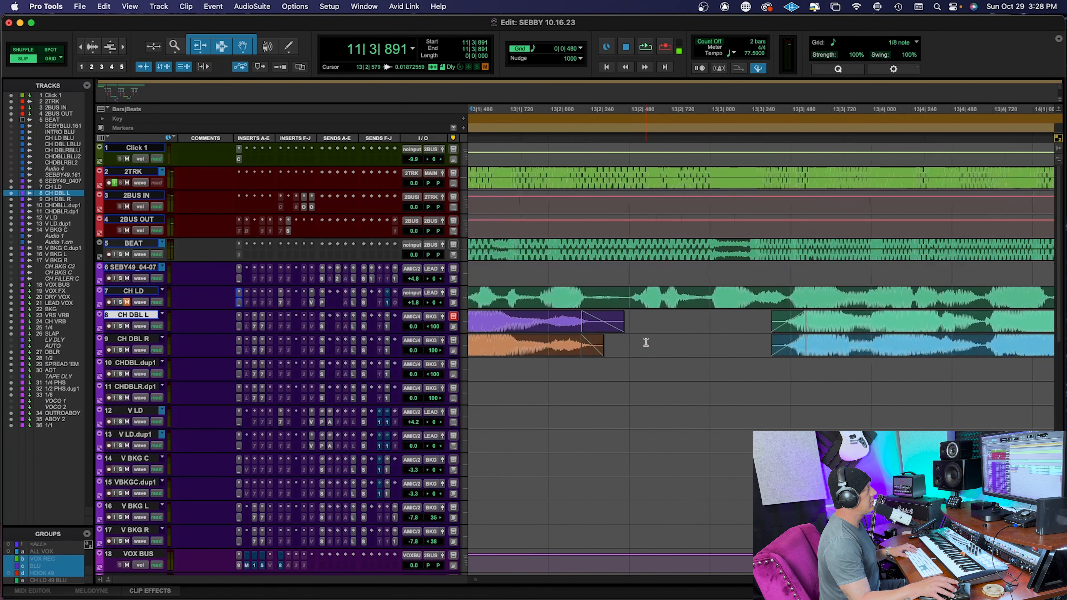
pyautogui.hscroll(8, 752, 335)
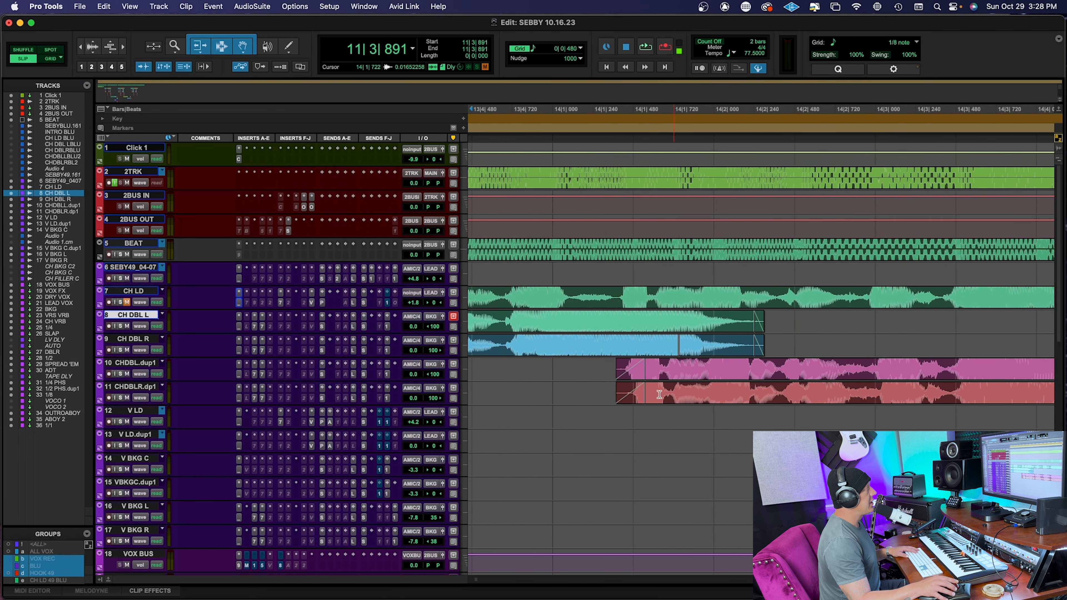
pyautogui.click(682, 391)
pyautogui.press('b')
pyautogui.moveTo(675, 402); pyautogui.dragTo(683, 395)
pyautogui.click(685, 395)
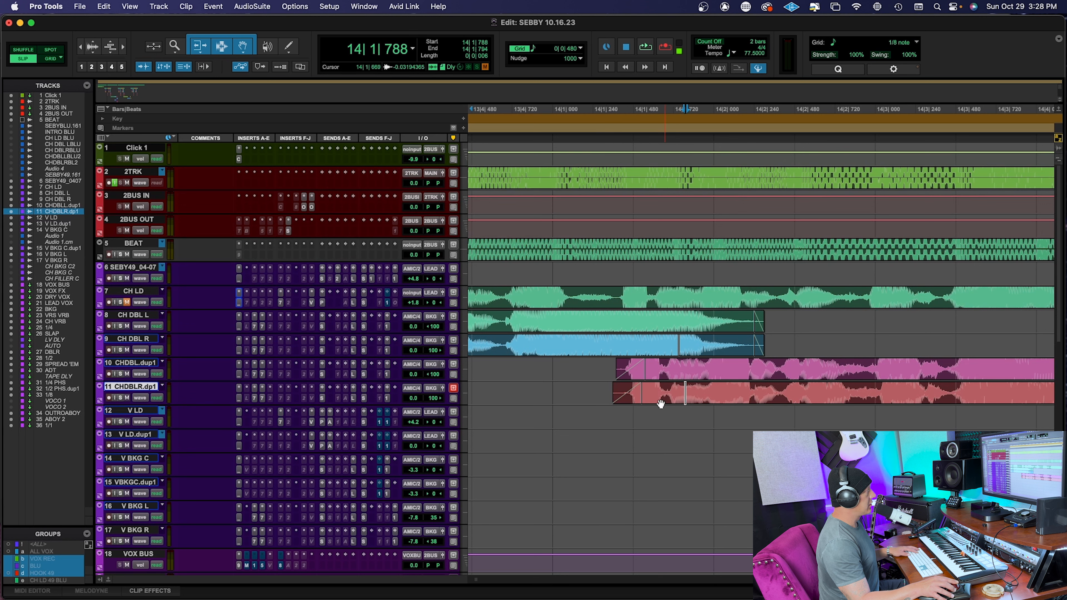
# Play back the CHDBLR.dp1 phrase from 14|1|312 against the other vocals to check its timing
pyautogui.click(605, 384)
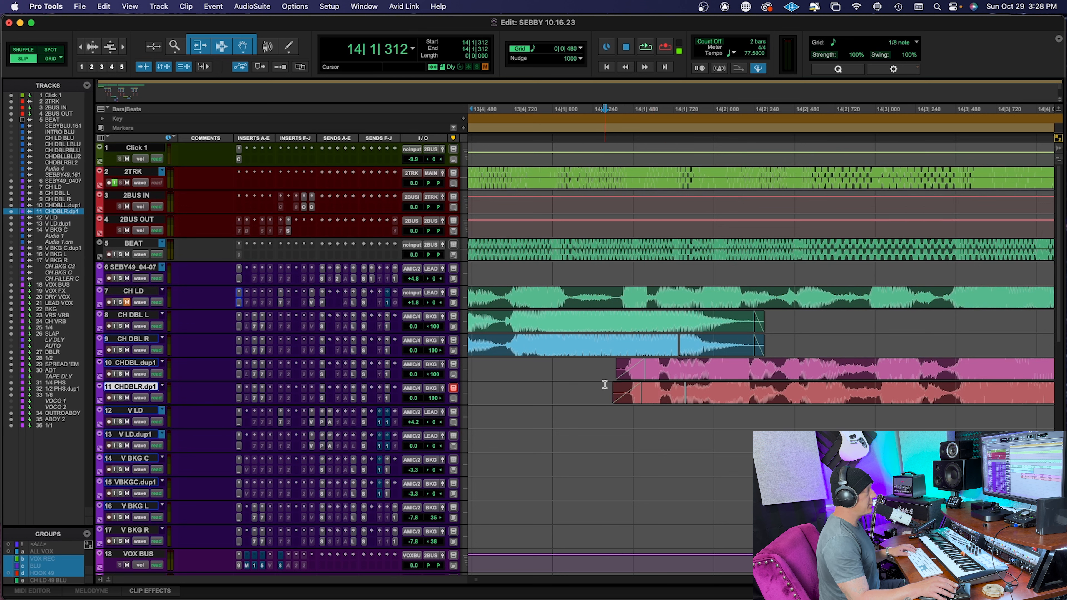
pyautogui.press('space')
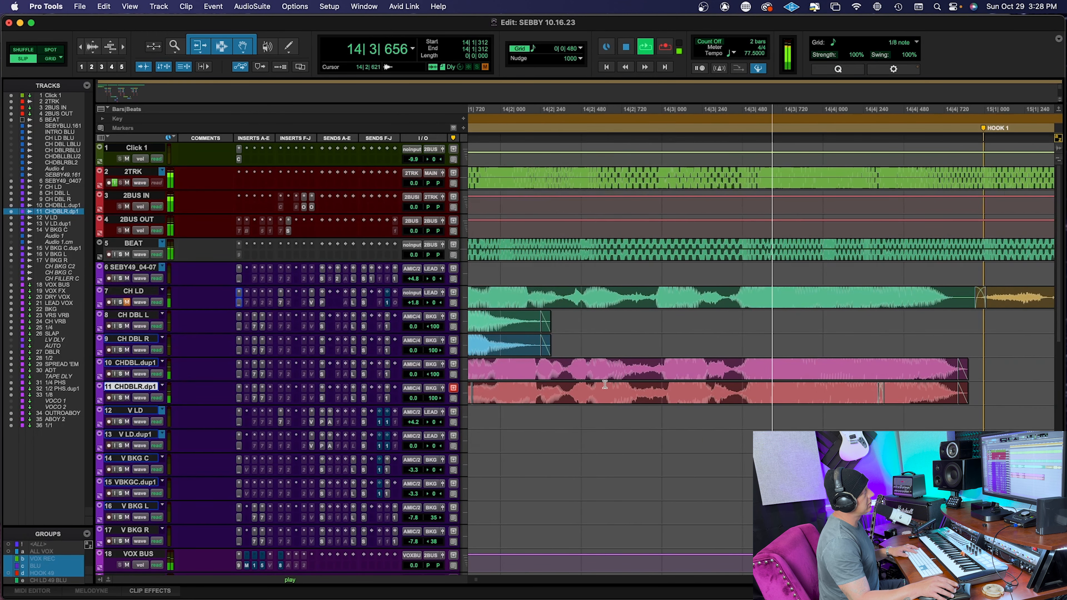
pyautogui.press('space')
# Split off the CHDBLR.dp1 section beginning around 14|2|945, nudge it slightly earlier, and crossfade the splices at both of its ends
pyautogui.moveTo(655, 391); pyautogui.dragTo(580, 399)
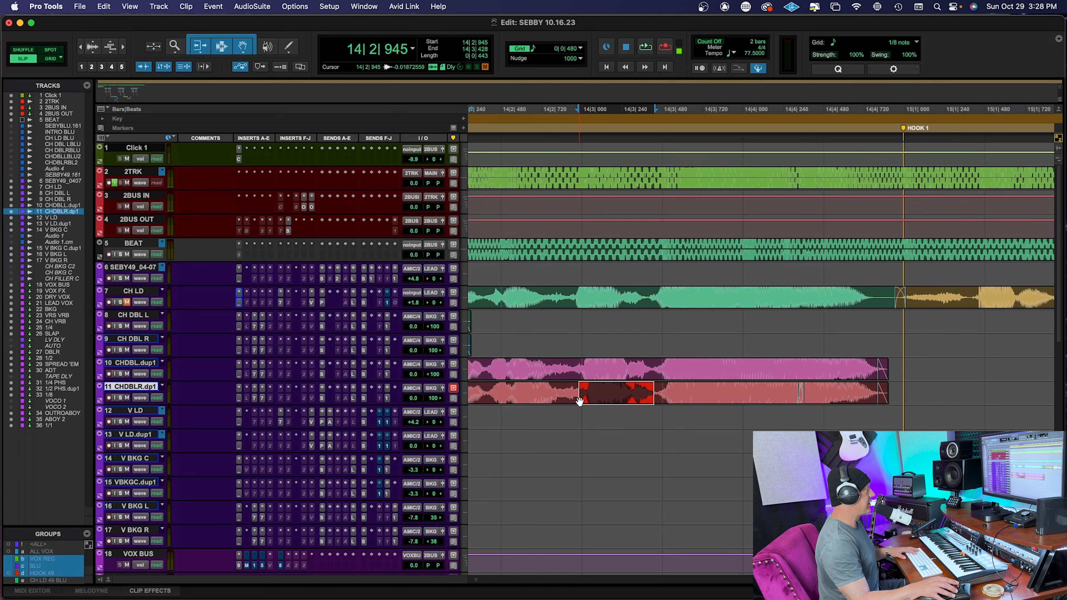
pyautogui.press('-')
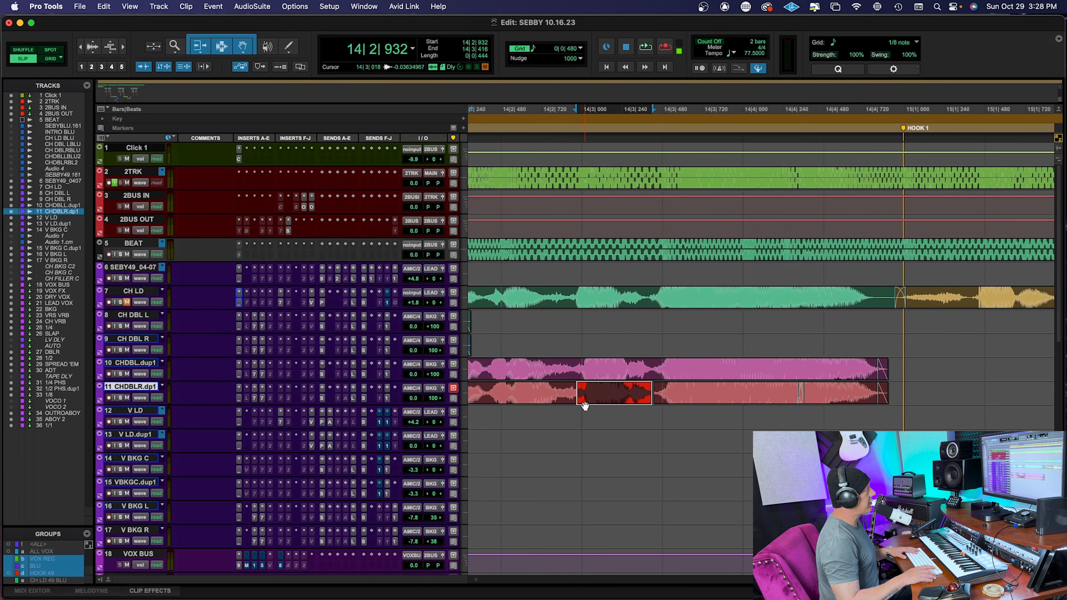
pyautogui.press('-')
pyautogui.moveTo(574, 402); pyautogui.dragTo(572, 403)
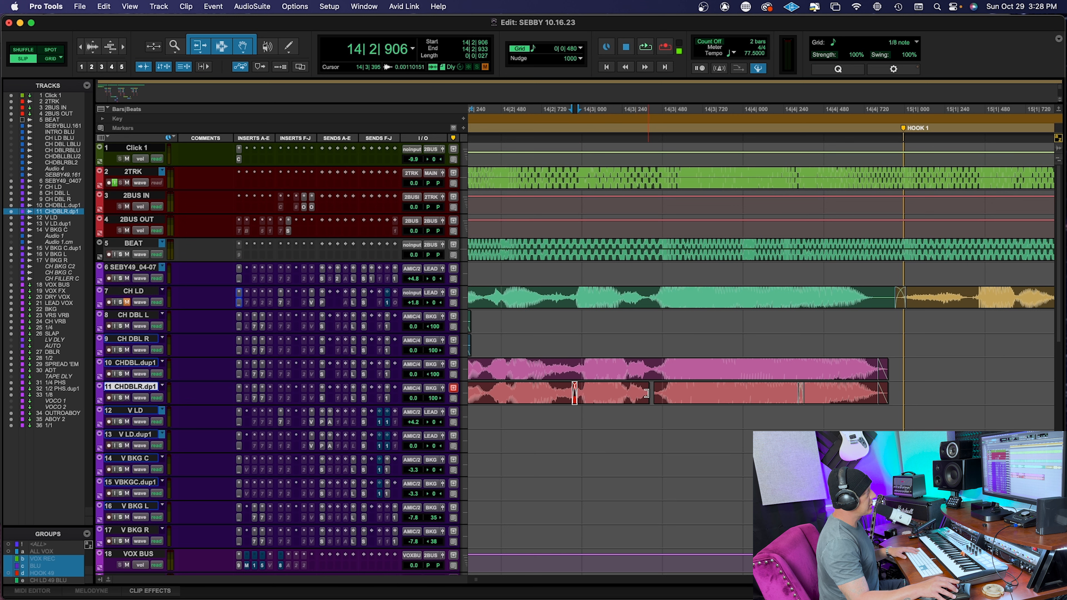
pyautogui.click(649, 395)
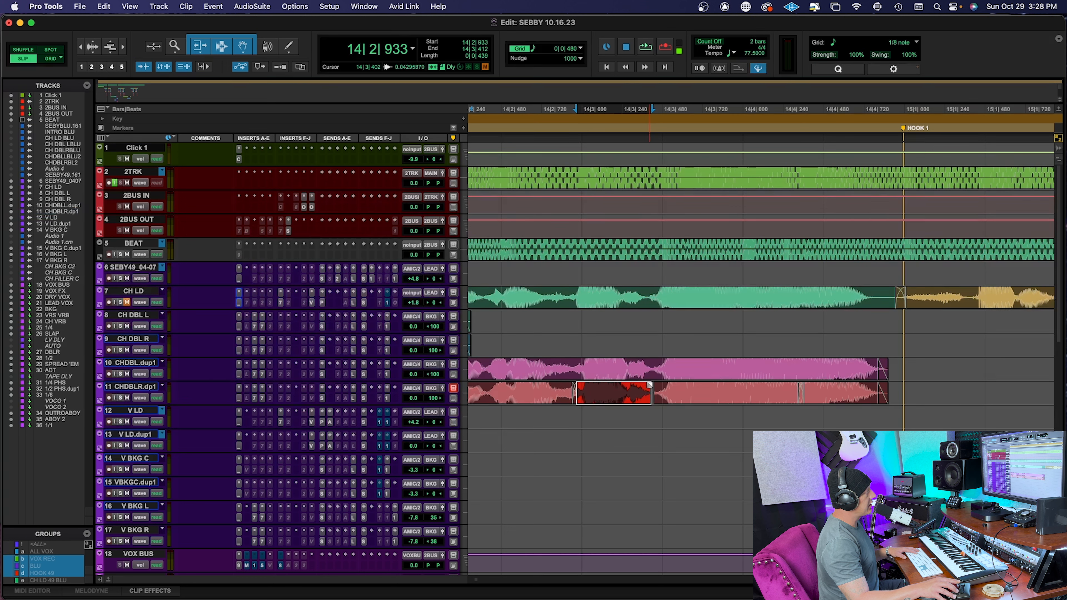
pyautogui.click(649, 386)
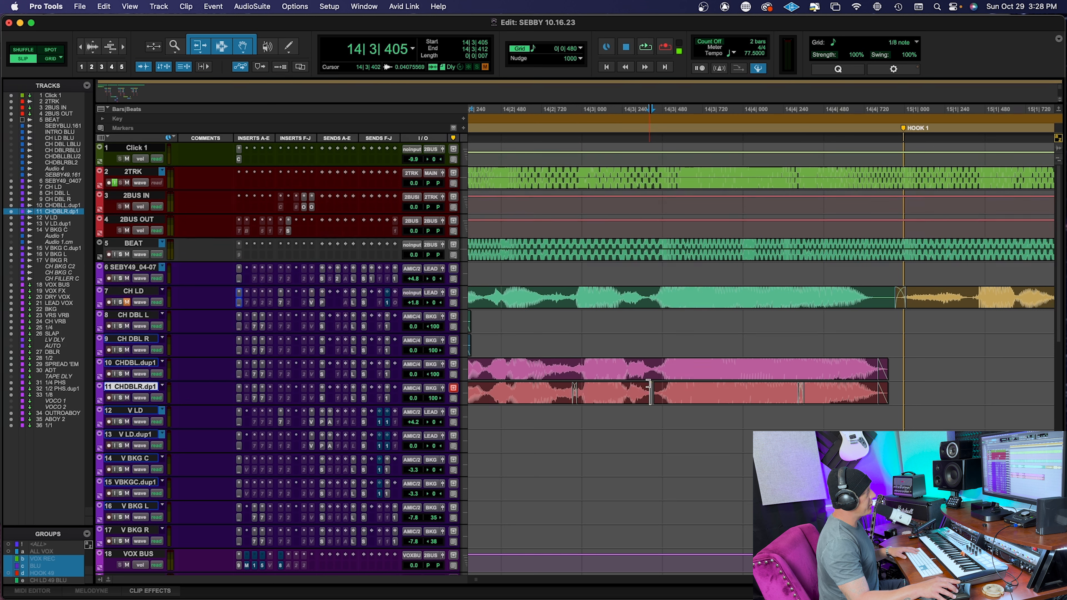
pyautogui.moveTo(654, 385); pyautogui.dragTo(657, 383)
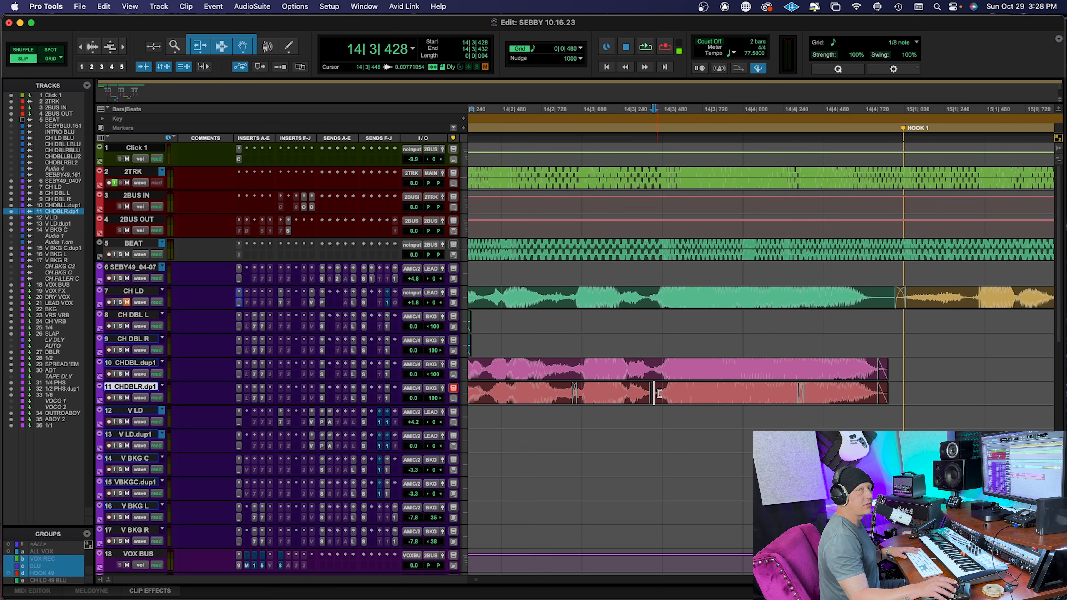
# Play back the CHDBL duplicate tracks from 13|4|852 to check the edited phrase
pyautogui.press('r')
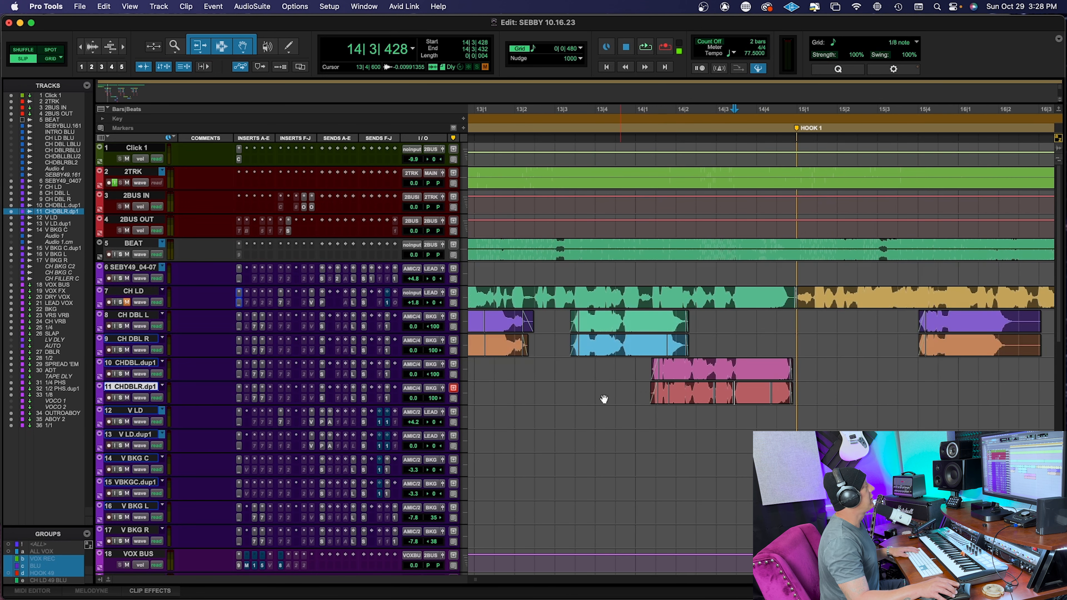
pyautogui.click(631, 364)
pyautogui.press('space')
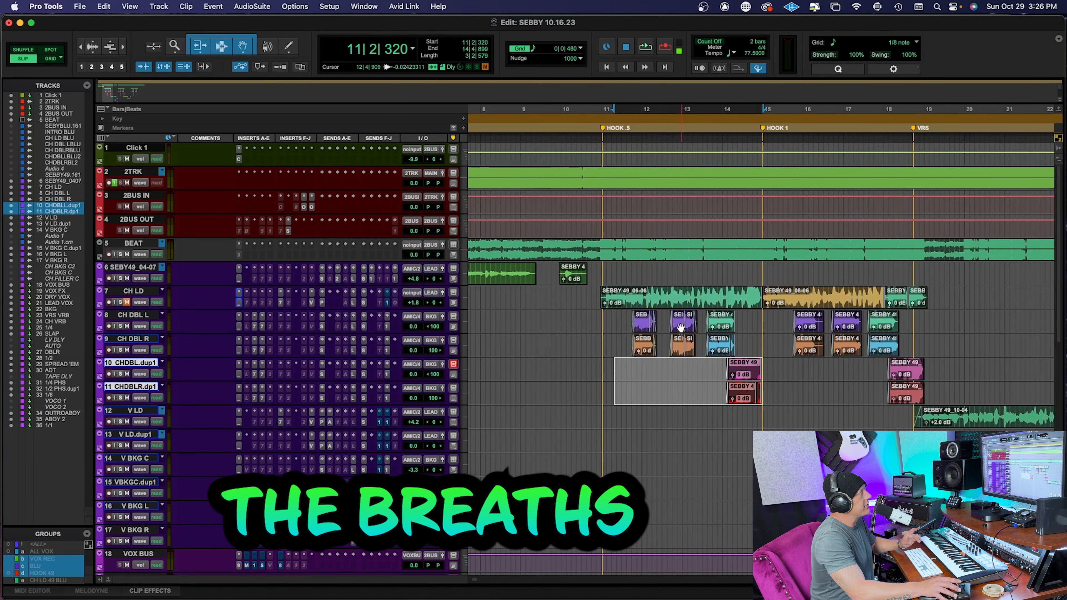
# Examine the breath gaps around the doubled clips on CH DBL L, CH DBL R and their duplicate tracks, from HOOK .5 to HOOK 1
pyautogui.click(621, 319)
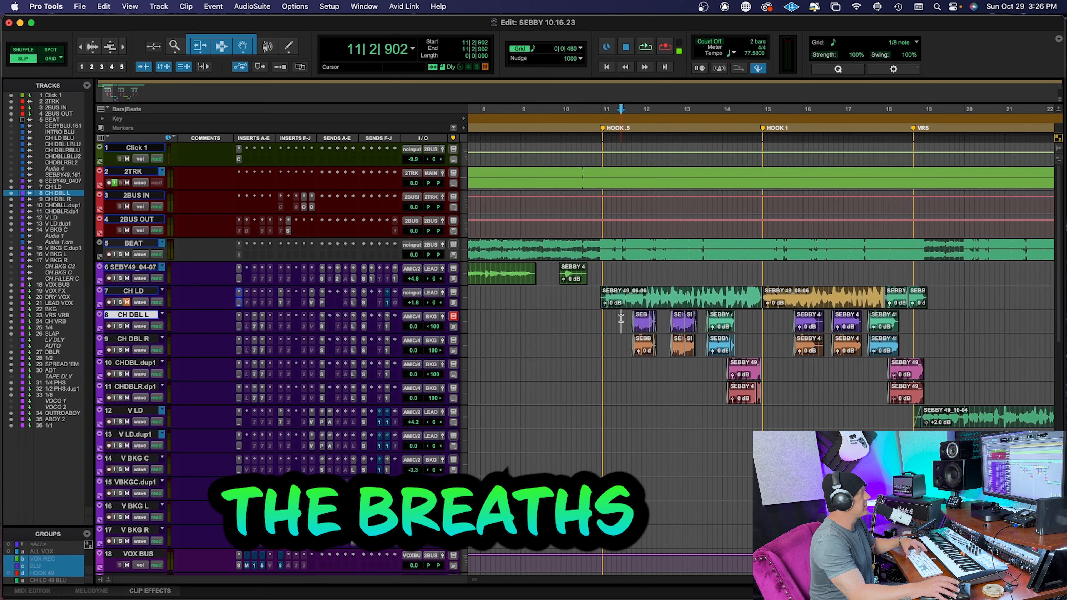
pyautogui.press('super+bracketright')
pyautogui.press('super+bracketright')
pyautogui.press('super+bracketright')
pyautogui.hscroll(4, 775, 332)
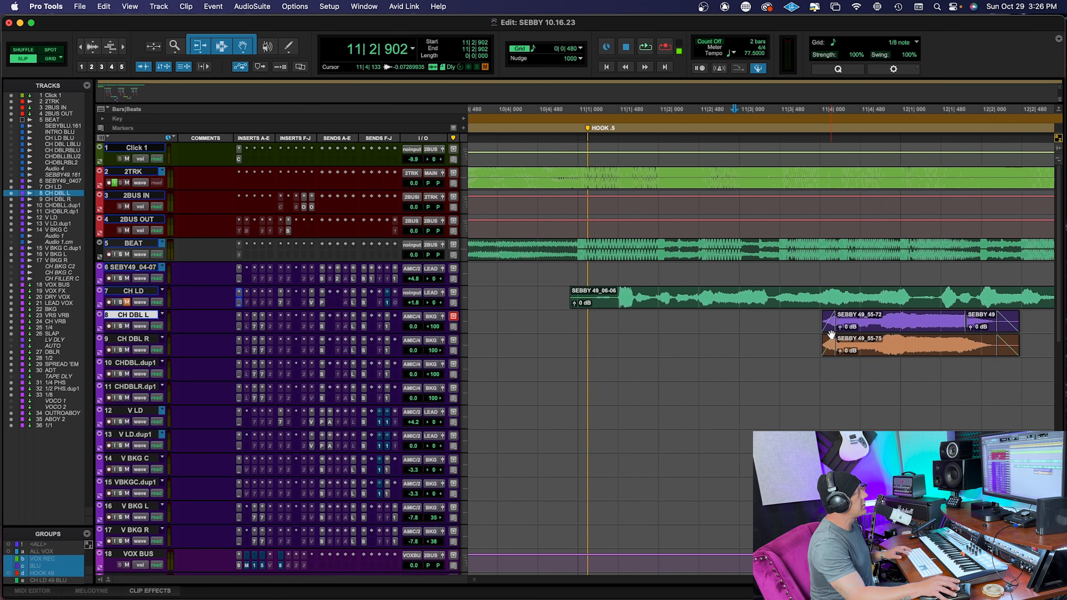
pyautogui.moveTo(761, 322); pyautogui.dragTo(785, 346)
pyautogui.hscroll(8, 781, 348)
pyautogui.hscroll(20, 781, 348)
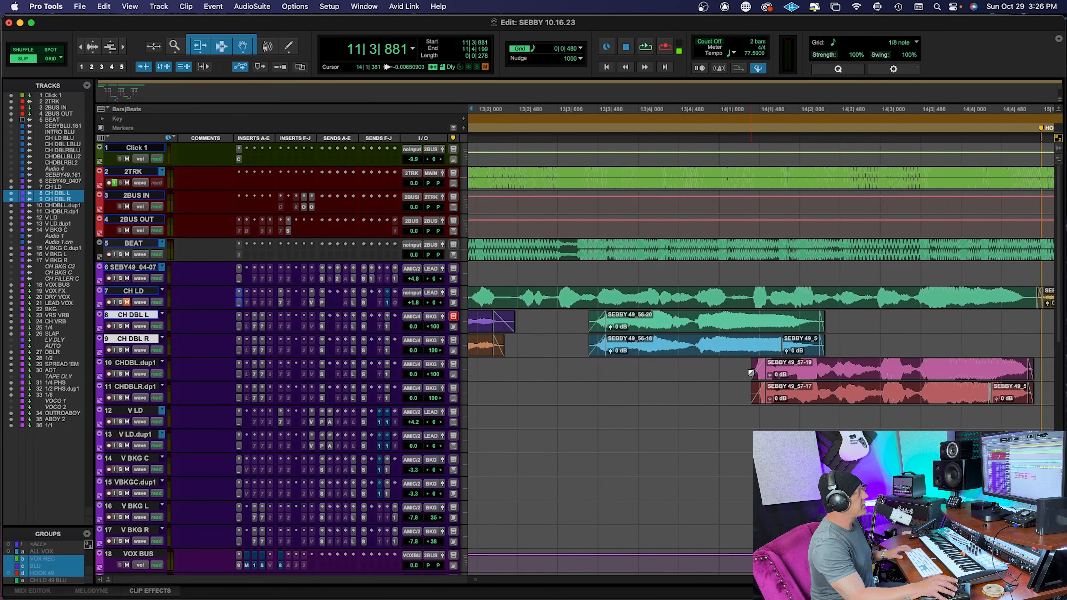
pyautogui.hscroll(12, 758, 350)
pyautogui.scroll(-3, 763, 374)
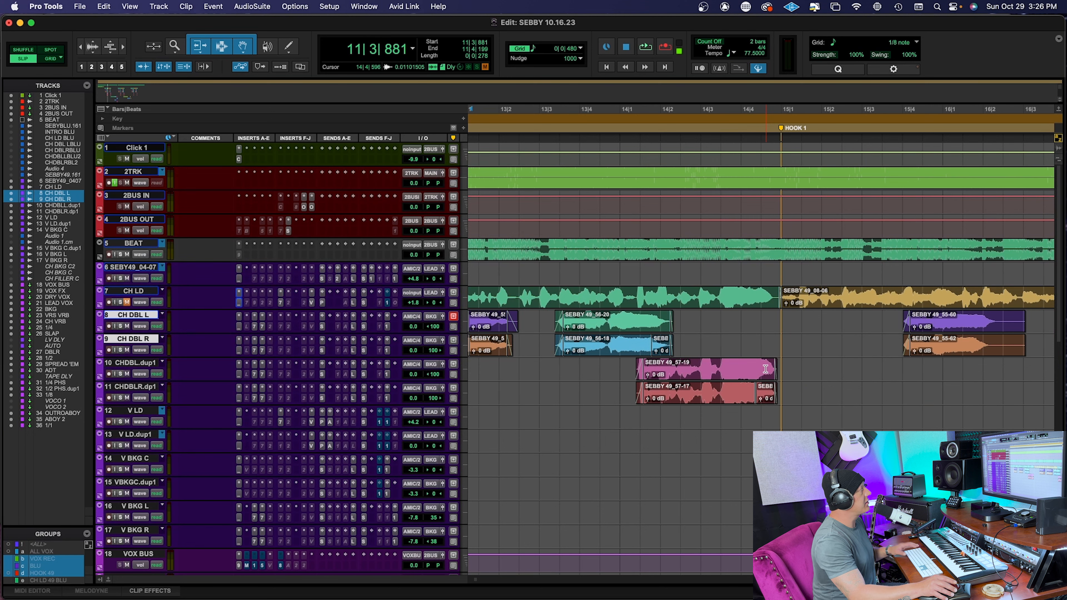
pyautogui.scroll(-3, 767, 370)
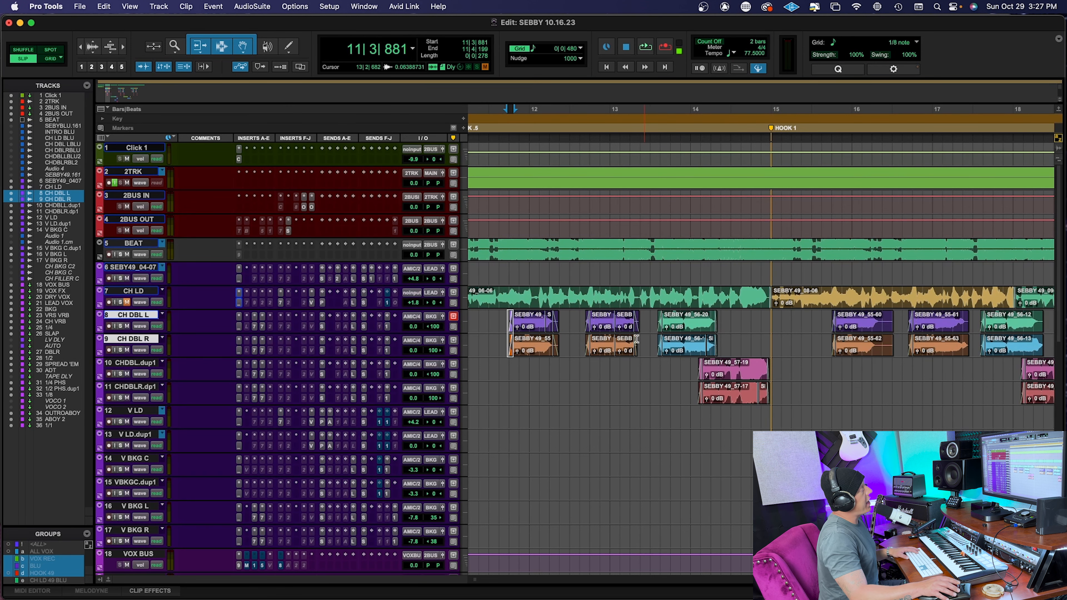
pyautogui.press('r')
pyautogui.click(605, 319)
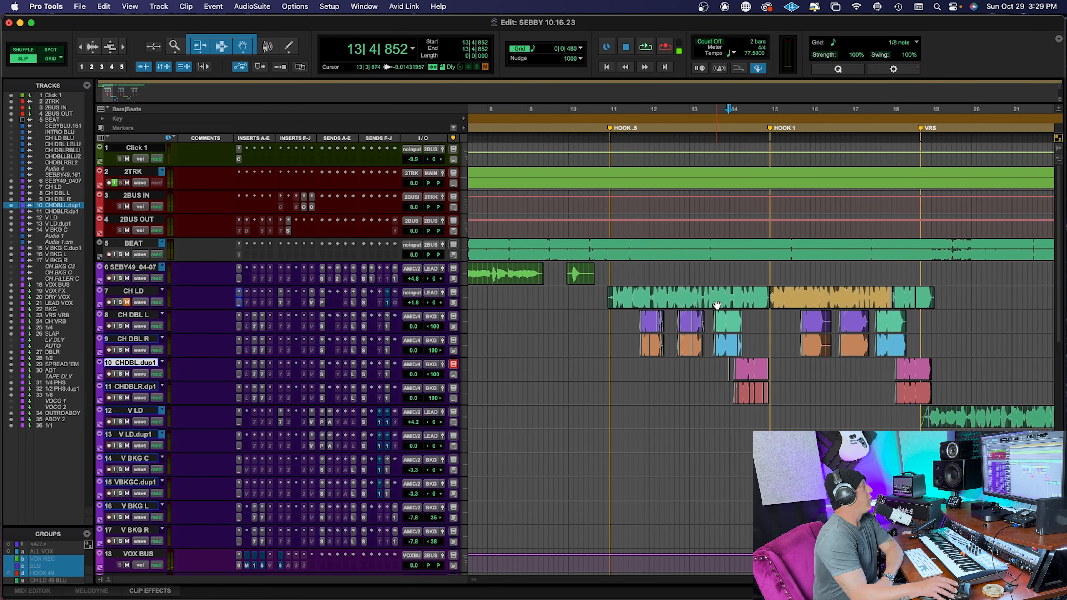
# Unmute the CH LD track and play its first hook clip together with the doubles
pyautogui.click(717, 305)
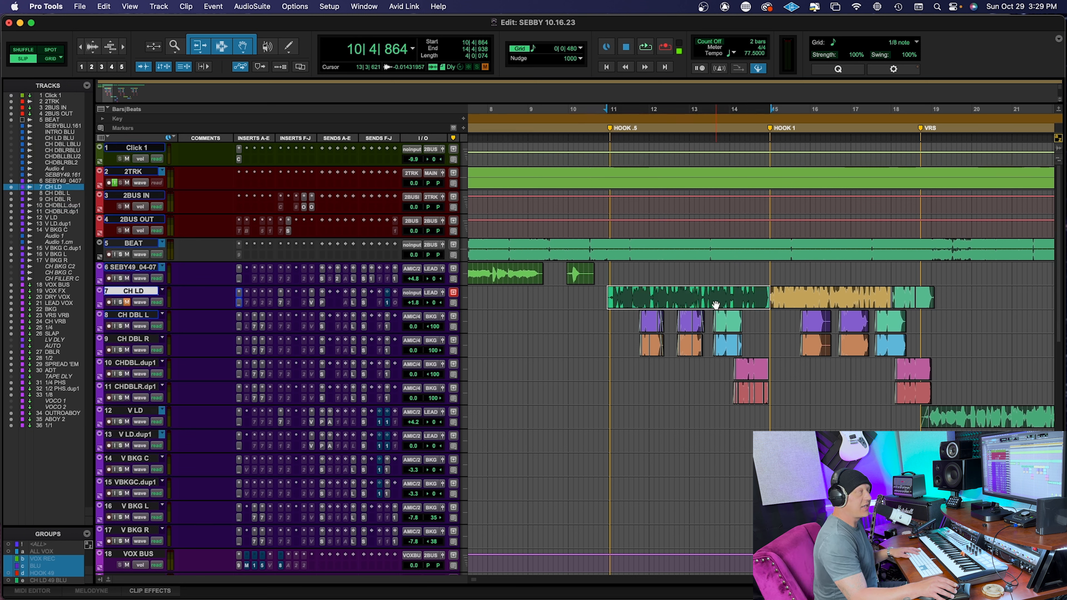
pyautogui.press('space')
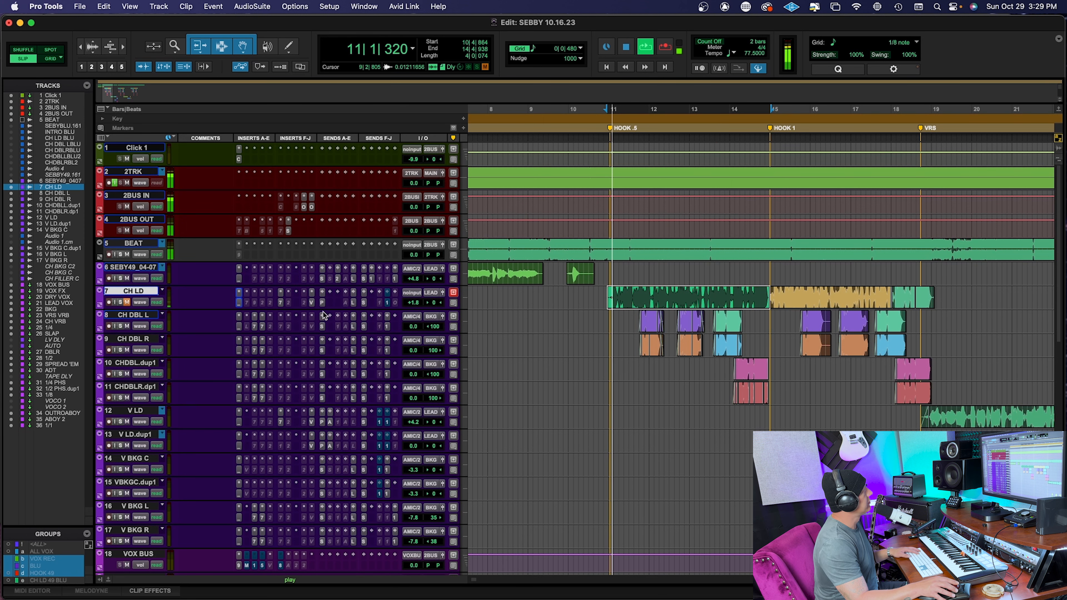
pyautogui.press('space')
pyautogui.click(126, 302)
pyautogui.press('space')
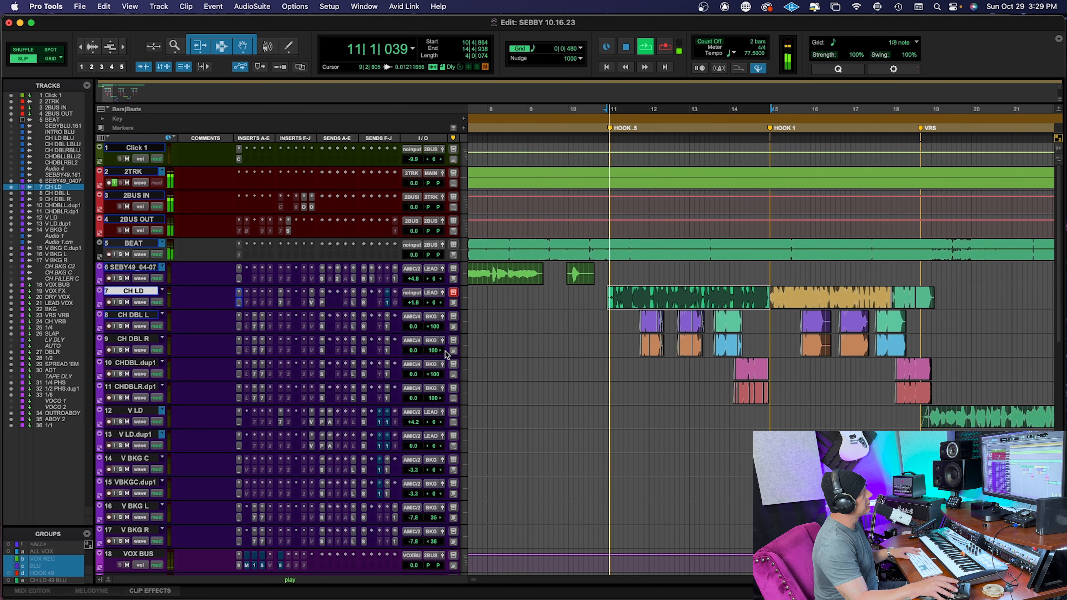
pyautogui.press('t')
pyautogui.press('t')
pyautogui.hscroll(6, 831, 334)
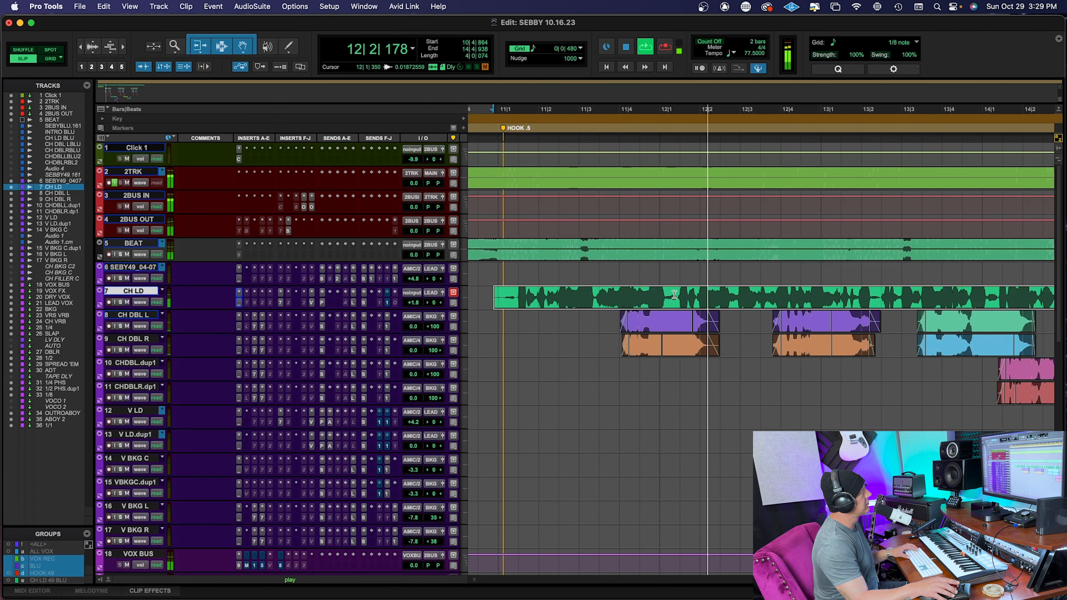
pyautogui.hscroll(1, 675, 297)
pyautogui.hscroll(1, 675, 296)
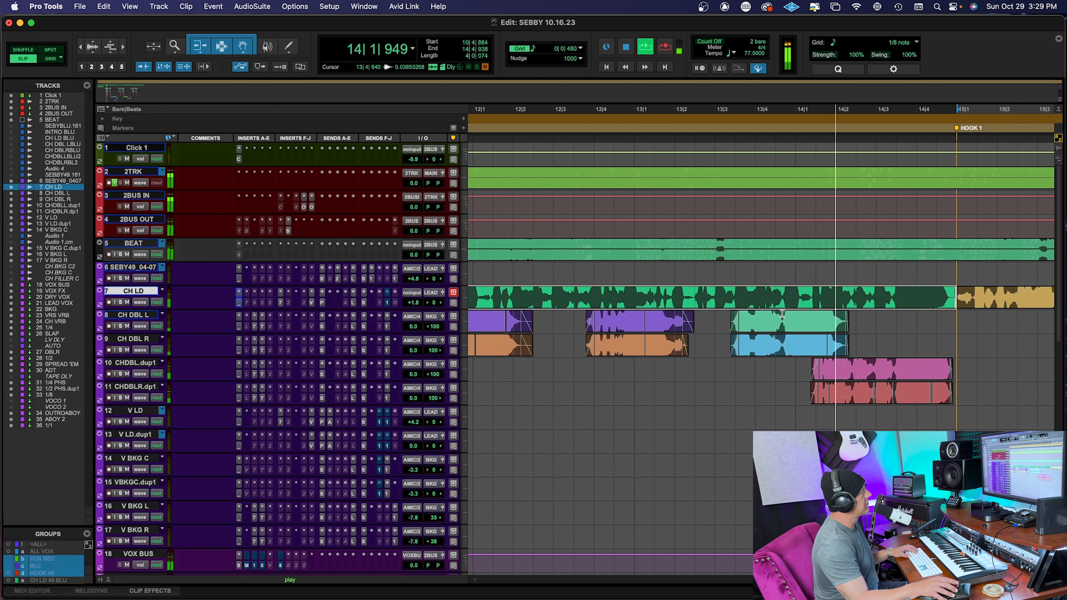
pyautogui.press('space')
# Separate the breath on CH LD from 14|1|107 to 14|1|388 into its own clip
pyautogui.click(811, 294)
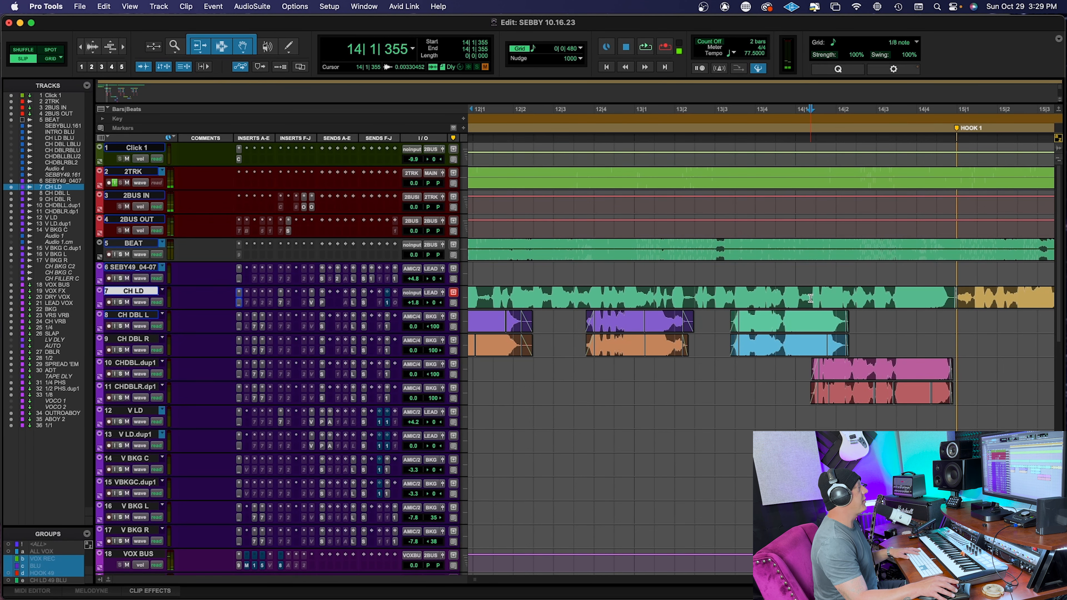
pyautogui.press('super+bracketright')
pyautogui.press('super+bracketright')
pyautogui.moveTo(766, 298); pyautogui.dragTo(719, 302)
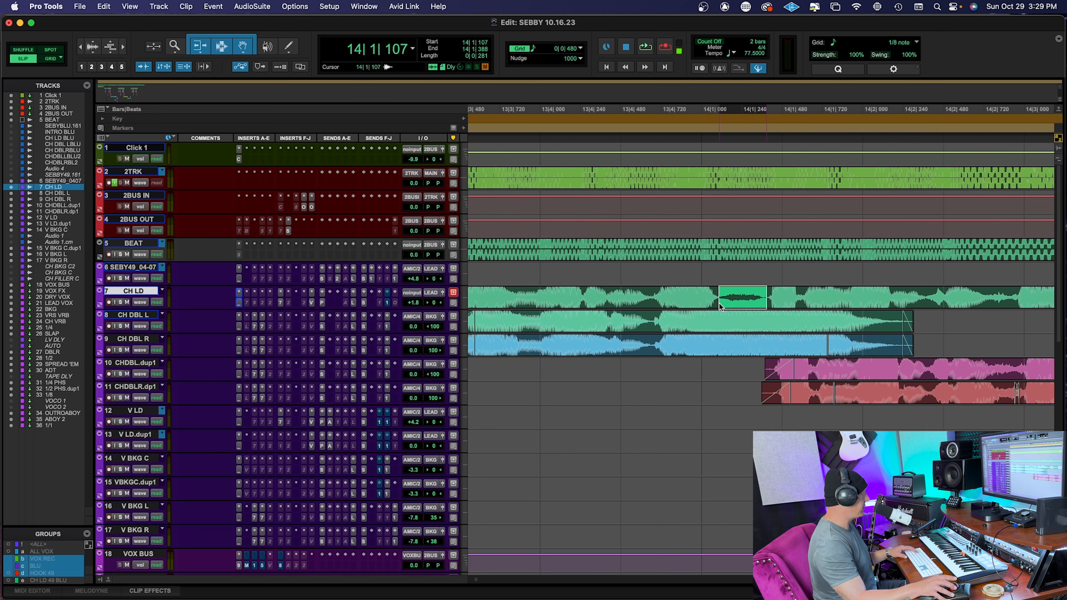
pyautogui.press('super+bracketleft')
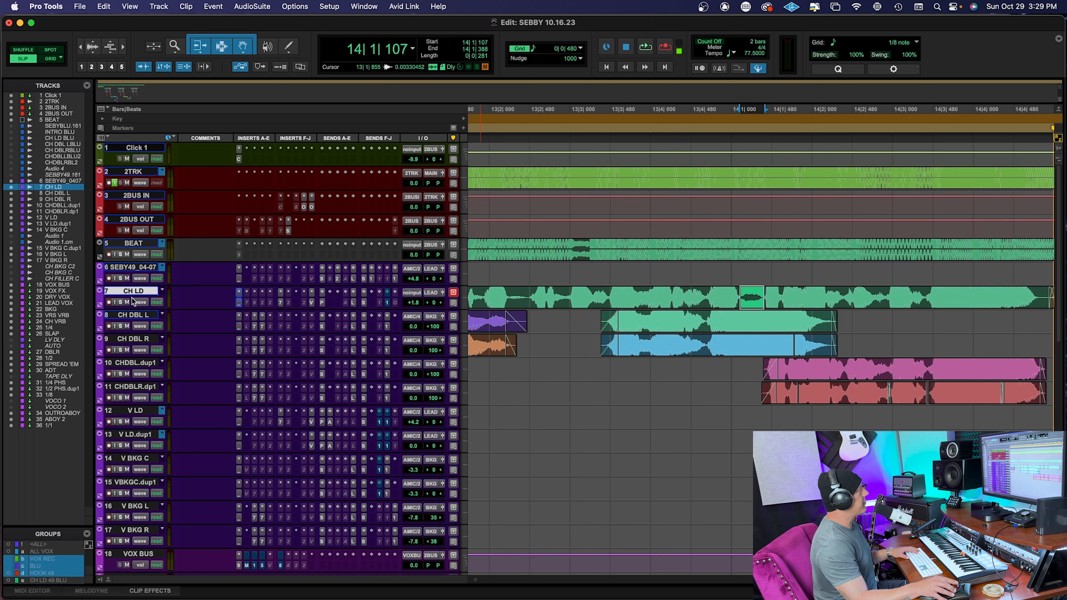
# Duplicate the CH LD track without its playlists, and move the separated breath clip onto the duplicate at the same position
pyautogui.rightClick(131, 289)
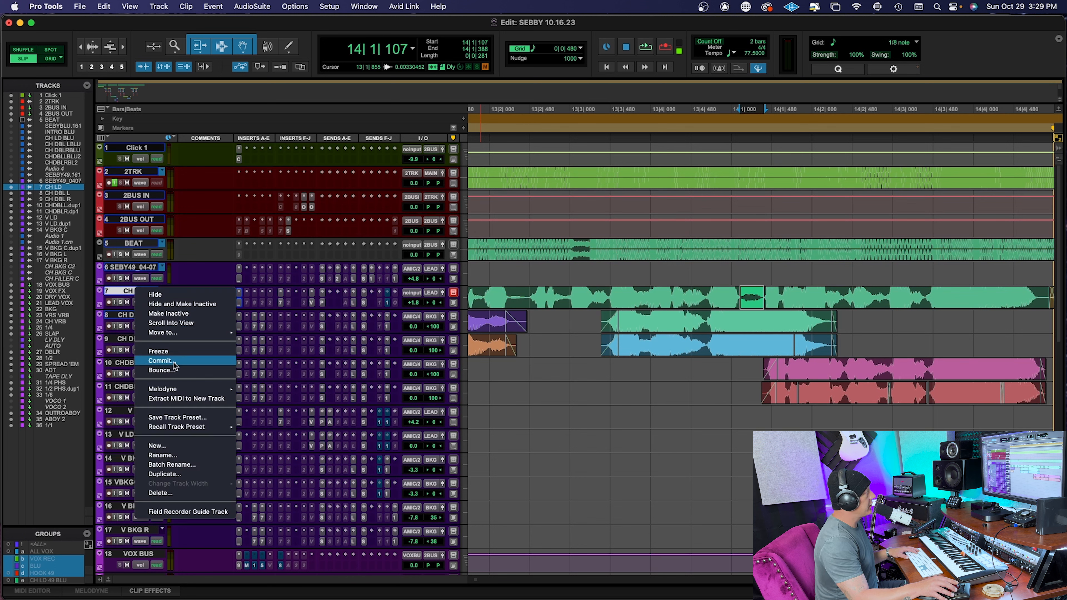
pyautogui.click(188, 474)
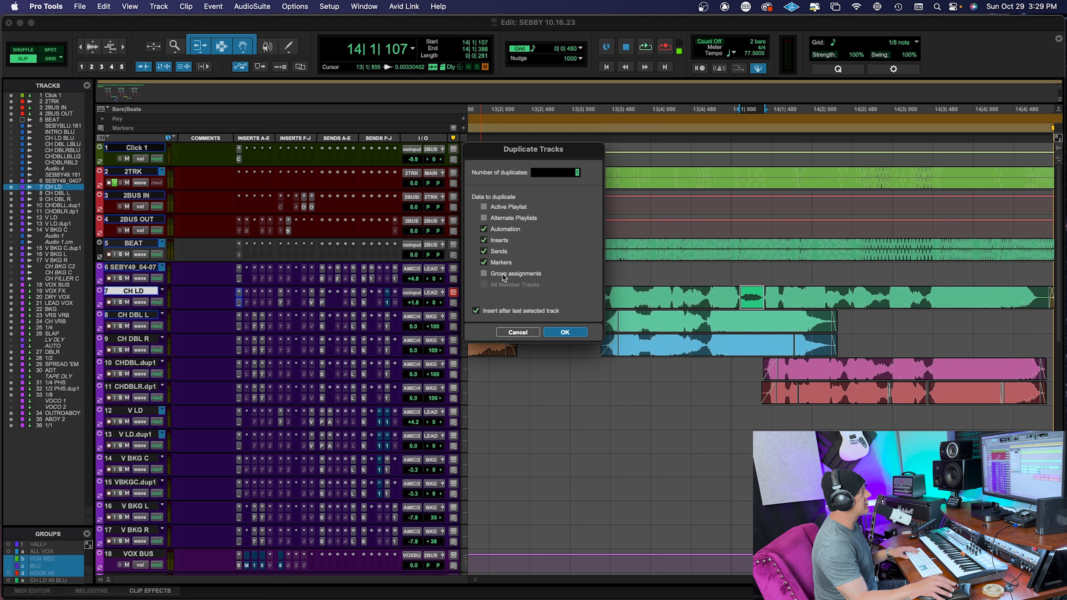
pyautogui.click(564, 333)
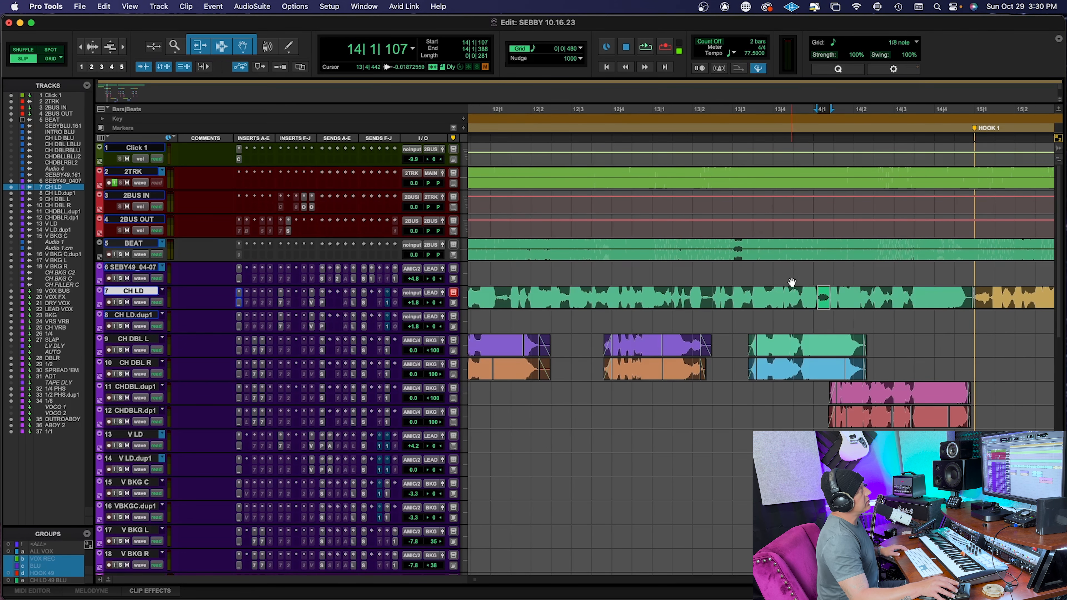
pyautogui.moveTo(824, 307); pyautogui.dragTo(824, 322)
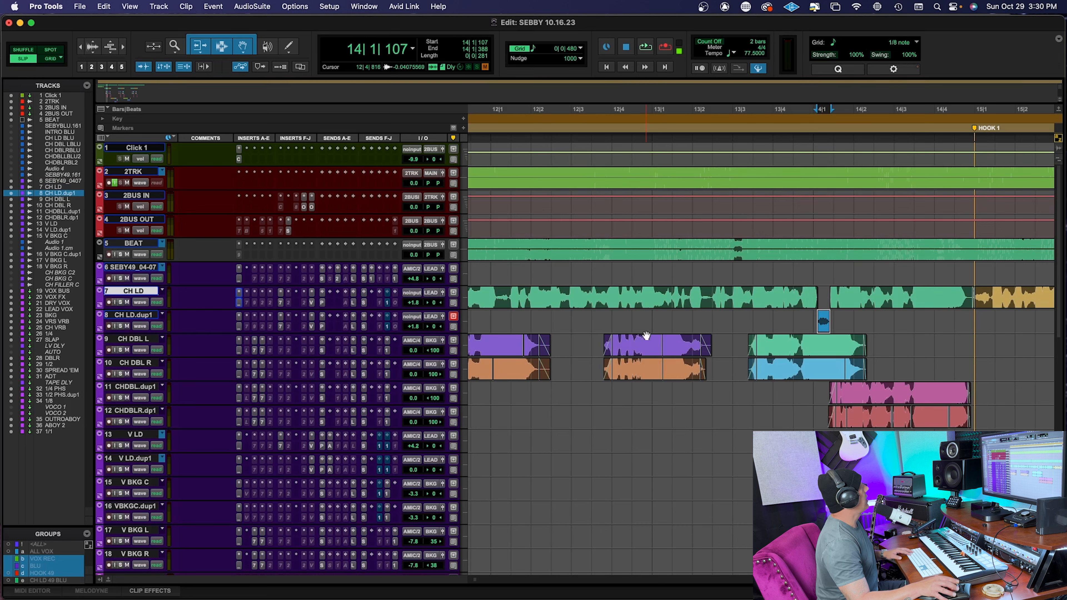
# Rename the duplicated CH LD track as CH LD BREATHS
pyautogui.doubleClick(133, 315)
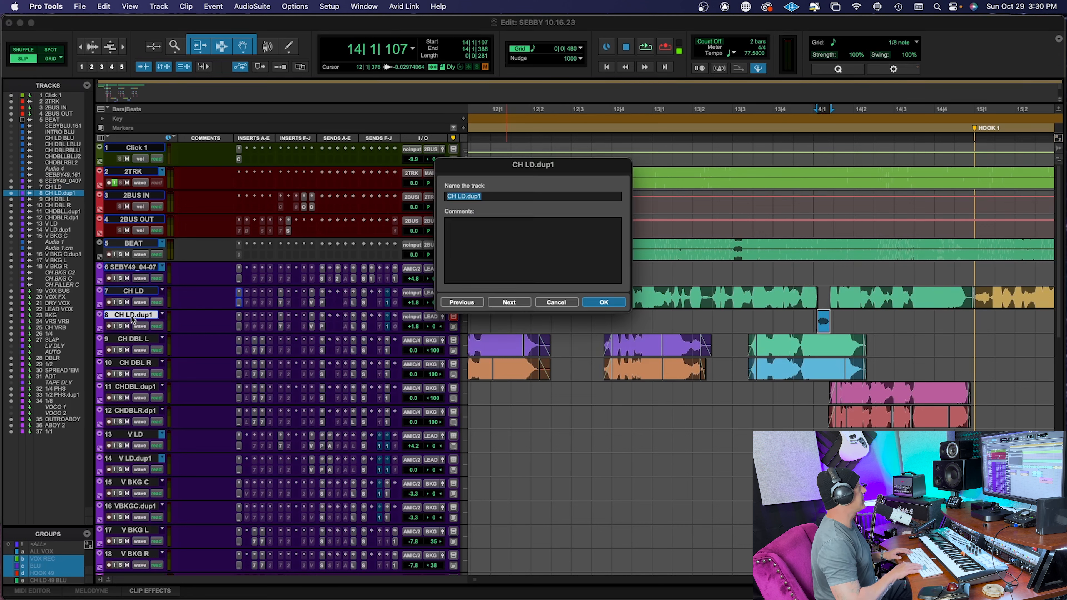
pyautogui.press('Right')
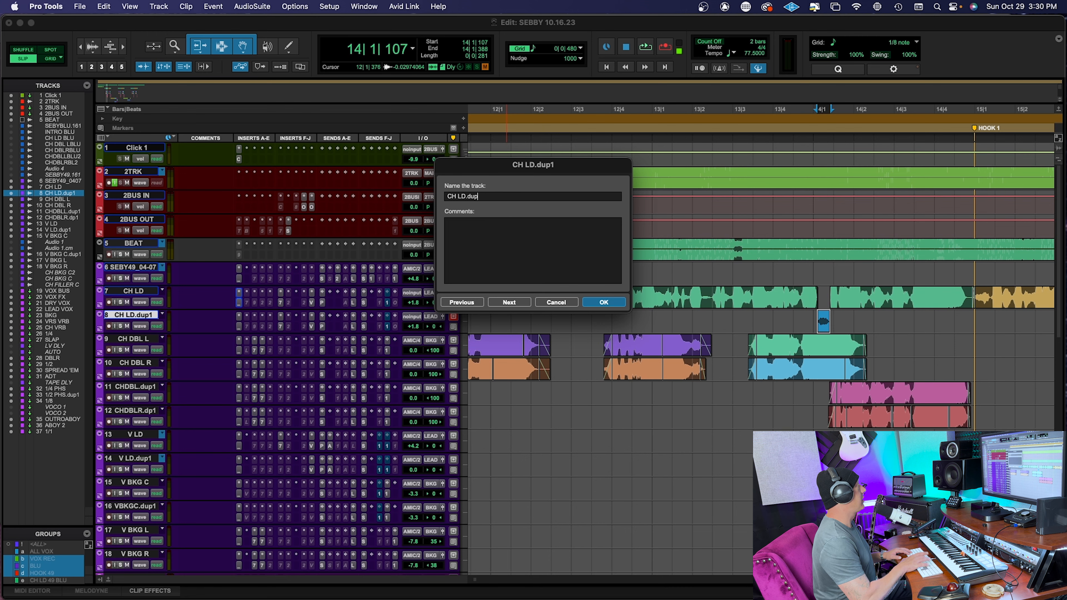
pyautogui.write('breaths')
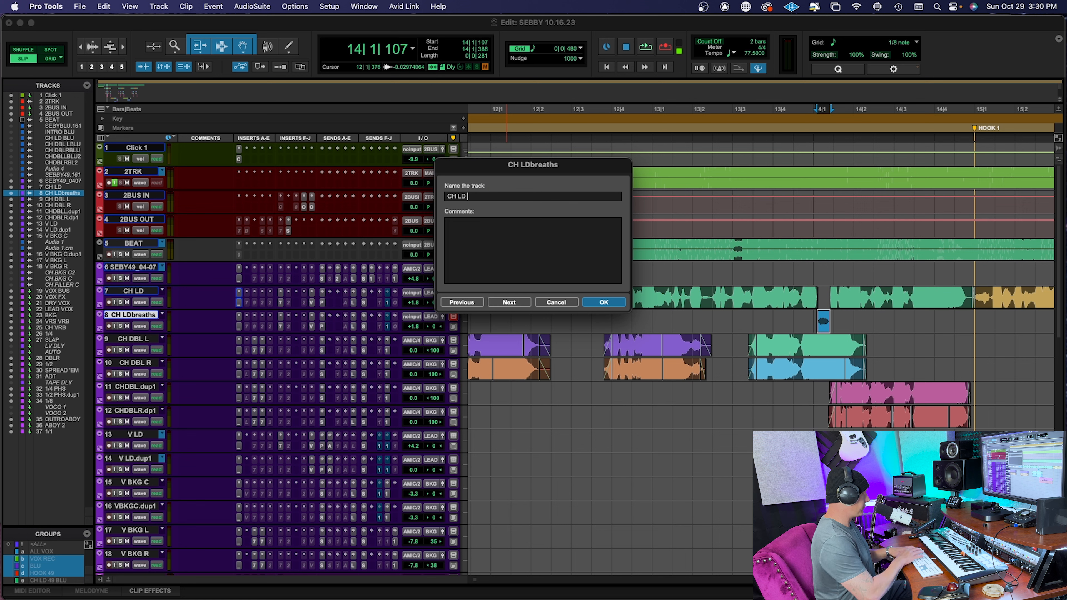
pyautogui.write('ATHS')
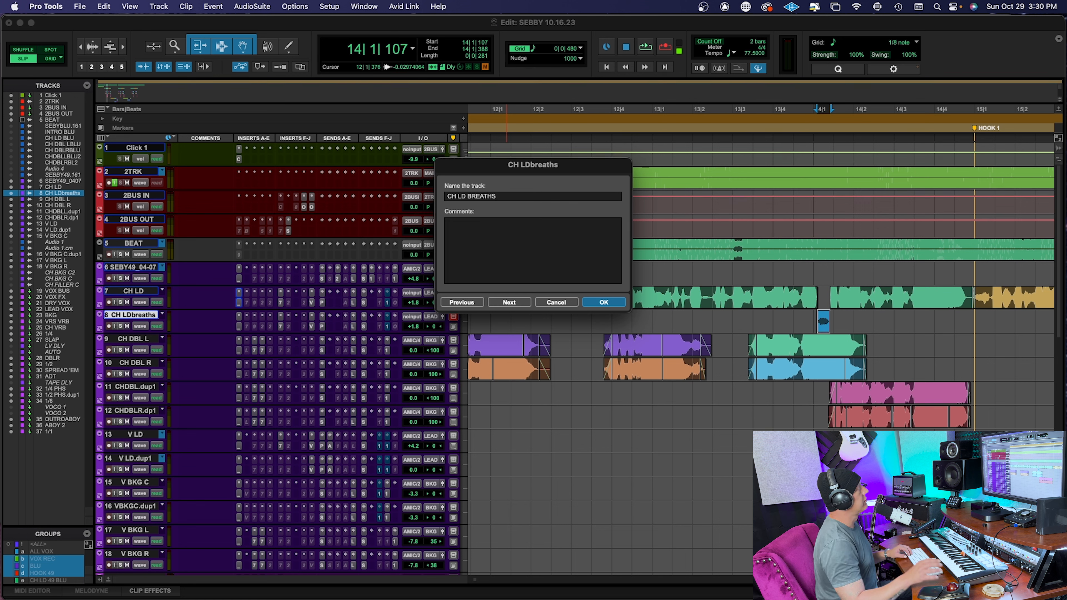
pyautogui.press('Return')
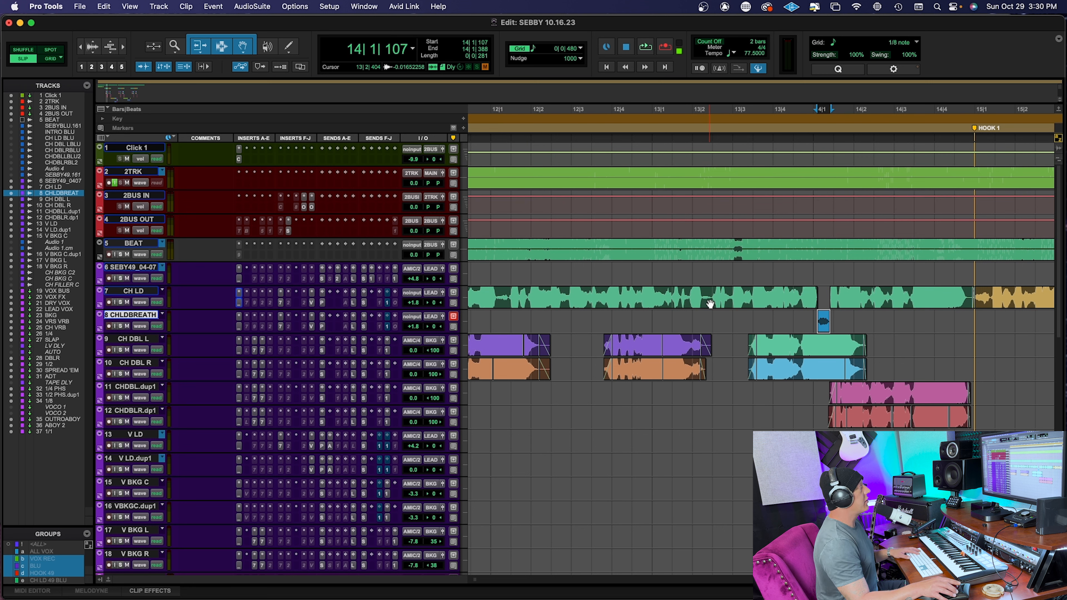
# Separate the breath shortly before 13|3 on CH LD into its own clip and move it to CH LD BREATHS at the same position
pyautogui.click(710, 296)
pyautogui.click(698, 297)
pyautogui.press('space')
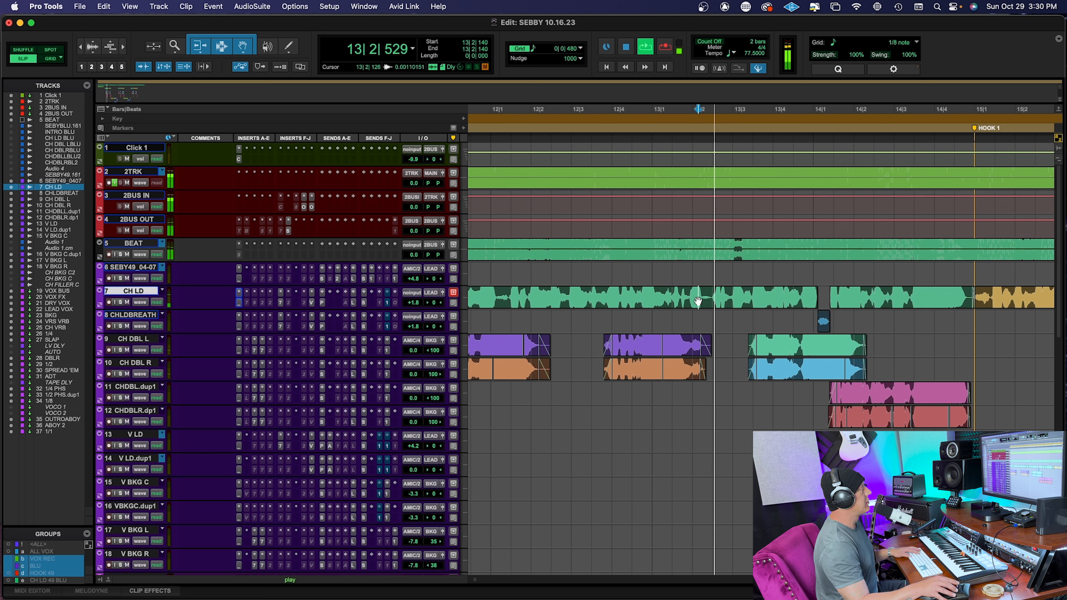
pyautogui.press('space')
pyautogui.click(691, 297)
pyautogui.press('t')
pyautogui.press('t')
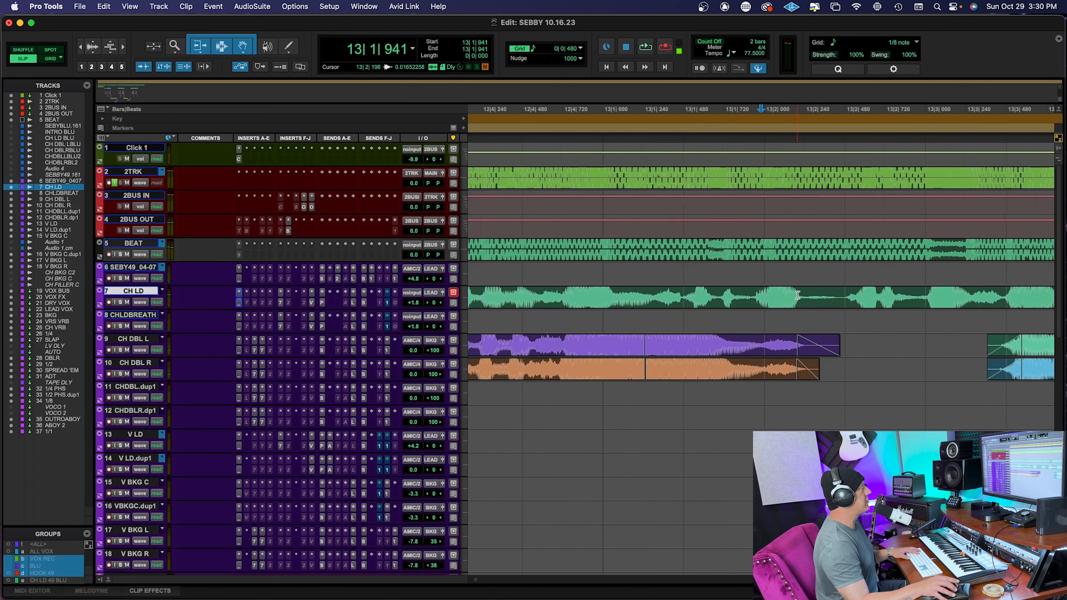
pyautogui.moveTo(841, 297); pyautogui.dragTo(820, 317)
# Play the lead vocal from 13|1|418 to check the transition into the relocated breath
pyautogui.press('space')
pyautogui.press('space')
pyautogui.click(673, 318)
pyautogui.press('space')
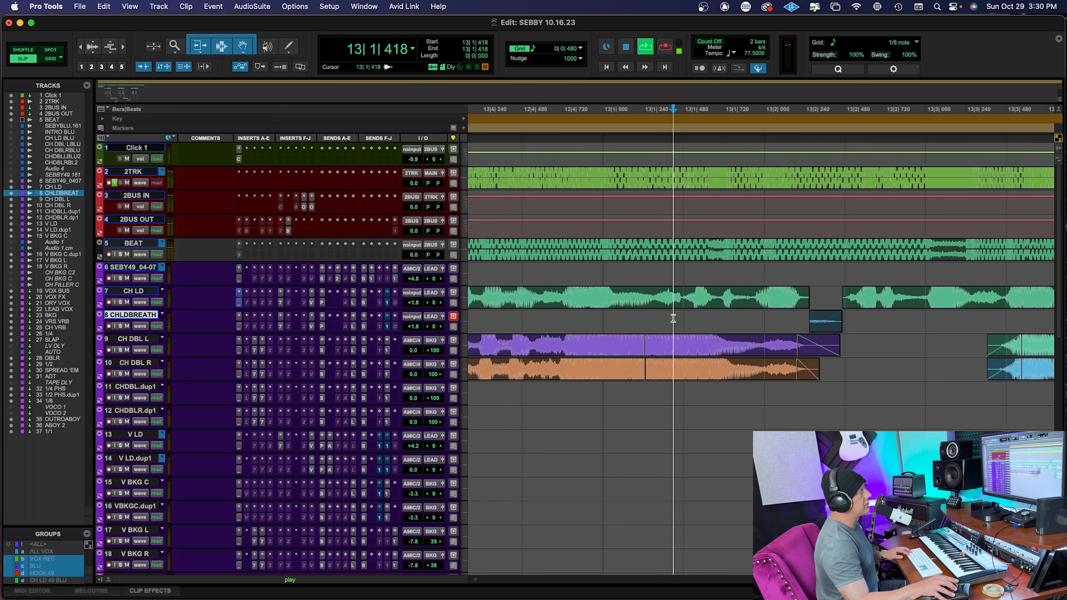
pyautogui.press('space')
# Separate the breath from 12|1|165 to 12|1|403 on CH LD and move it to CH LD BREATHS at the same position
pyautogui.press('r')
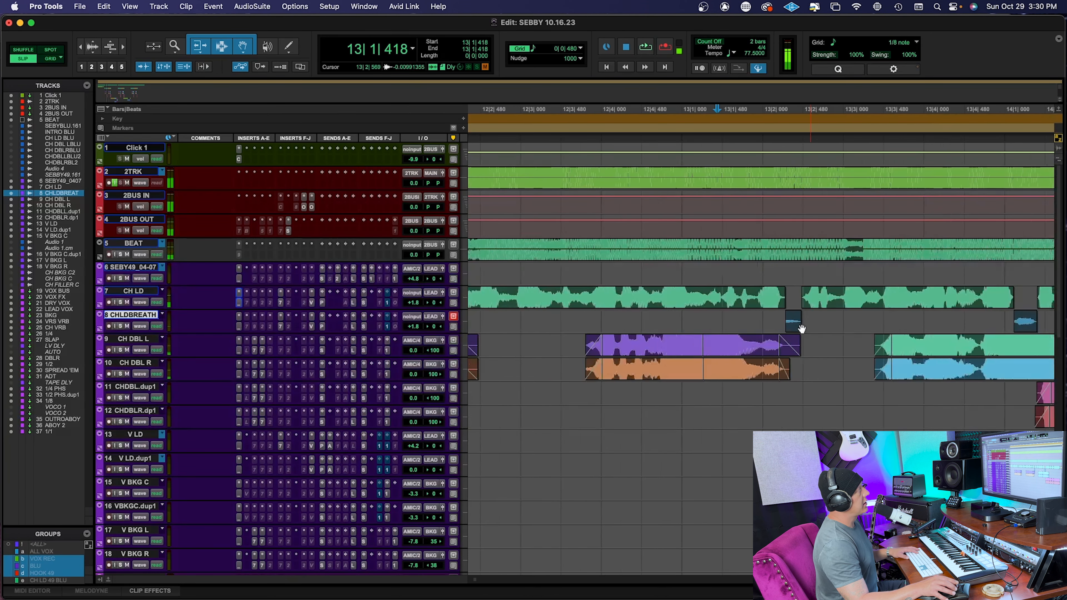
pyautogui.press('r')
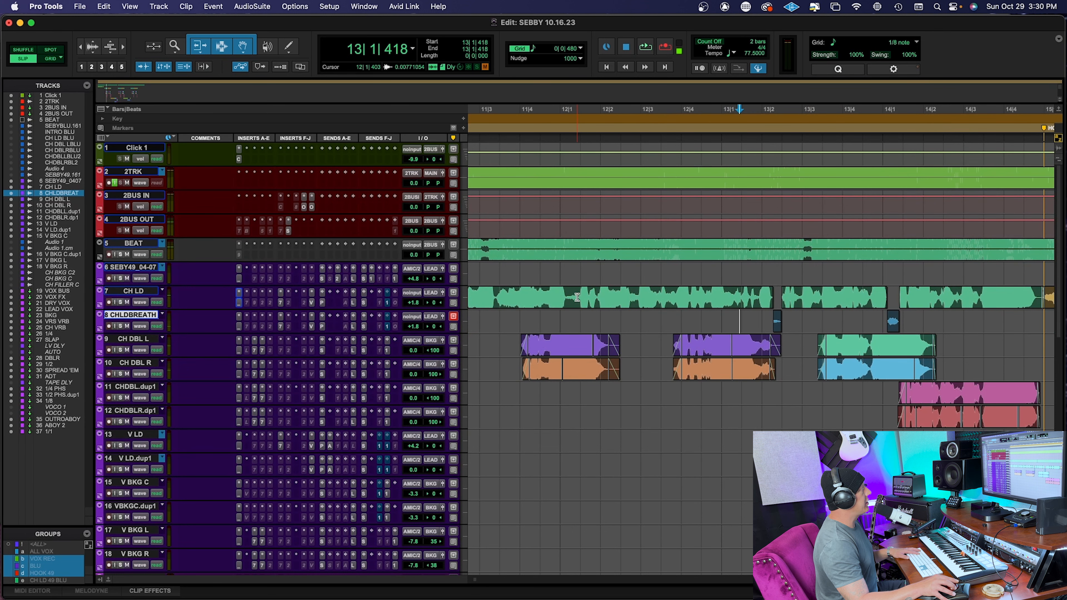
pyautogui.moveTo(577, 297); pyautogui.dragTo(567, 301)
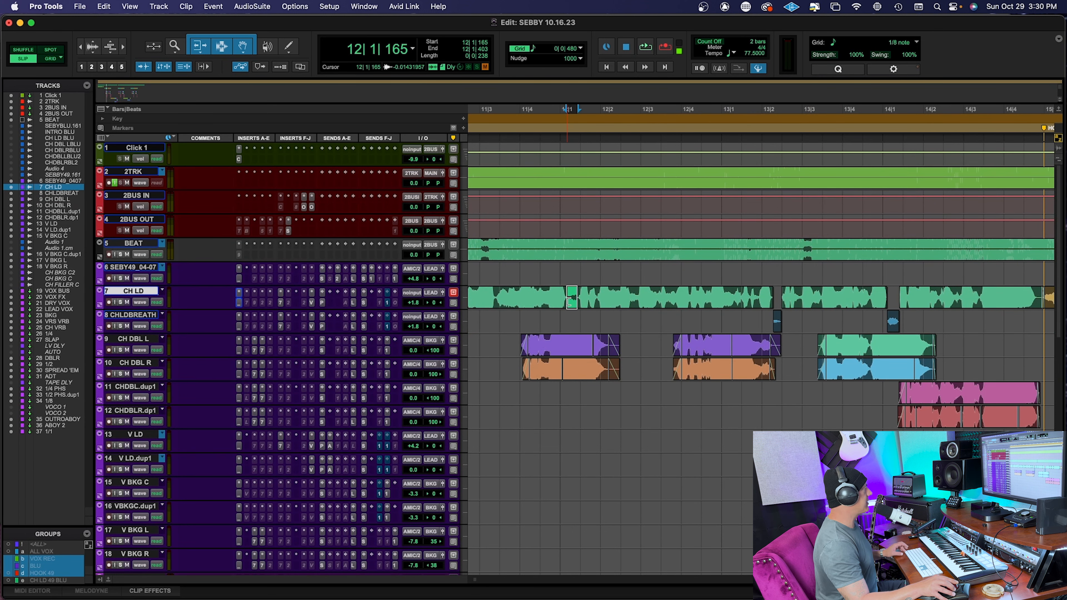
pyautogui.click(573, 318)
# Separate the opening breath from 10|4|864 to 11|1|407 at HOOK .5 and move it from CH LD to CH LD BREATHS
pyautogui.hscroll(-5, 573, 316)
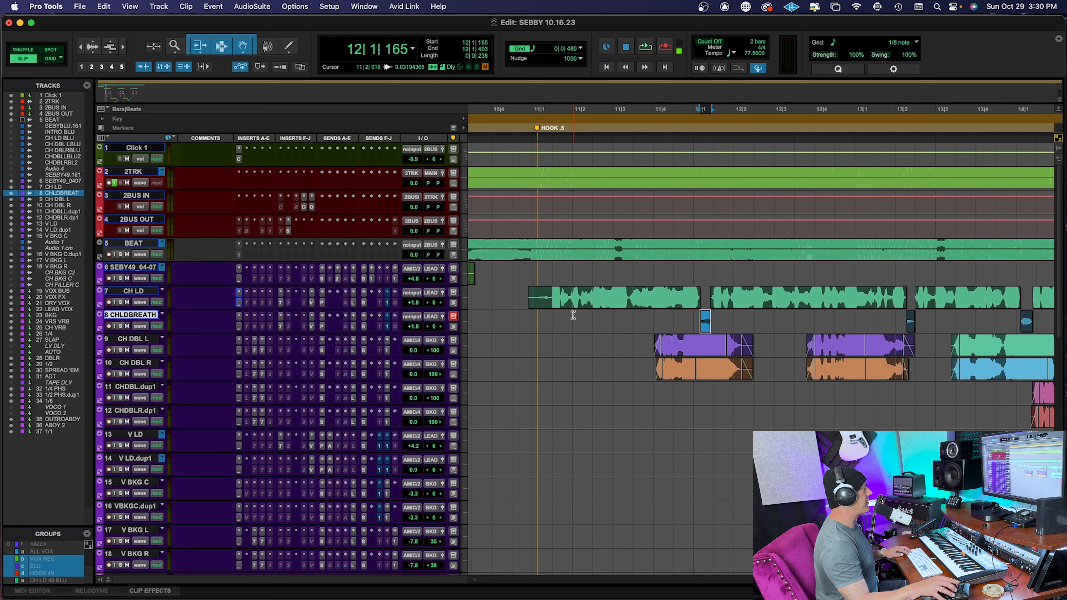
pyautogui.click(549, 295)
pyautogui.press('b')
pyautogui.moveTo(541, 305); pyautogui.dragTo(542, 319)
# Analyze the peak level of the breath clip at 14|1|107 with the AudioSuite Gain processor
pyautogui.hscroll(7, 541, 319)
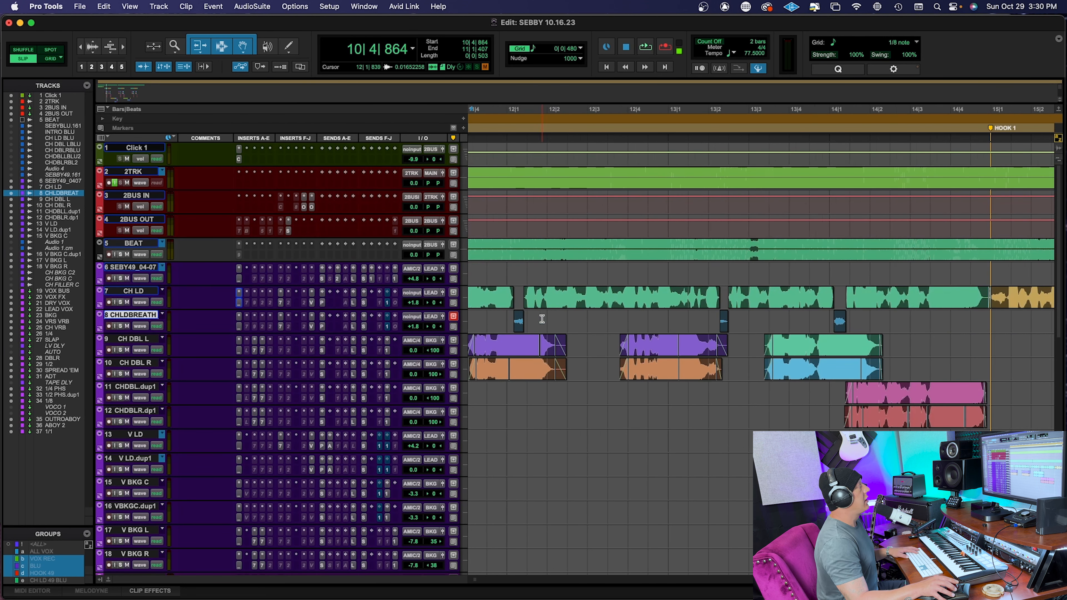
pyautogui.press('r')
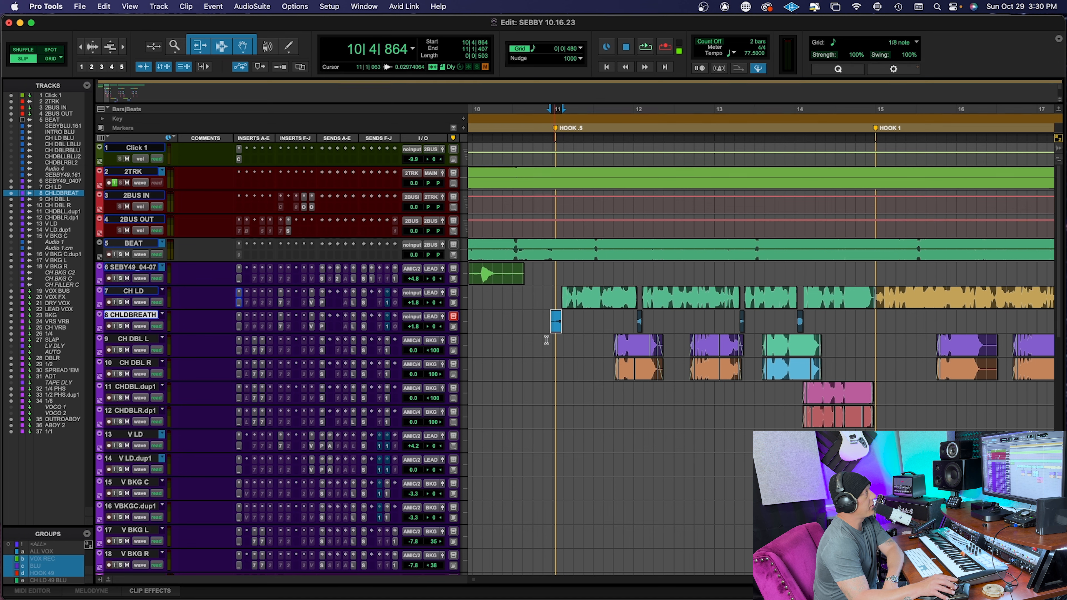
pyautogui.click(244, 6)
pyautogui.moveTo(297, 172)
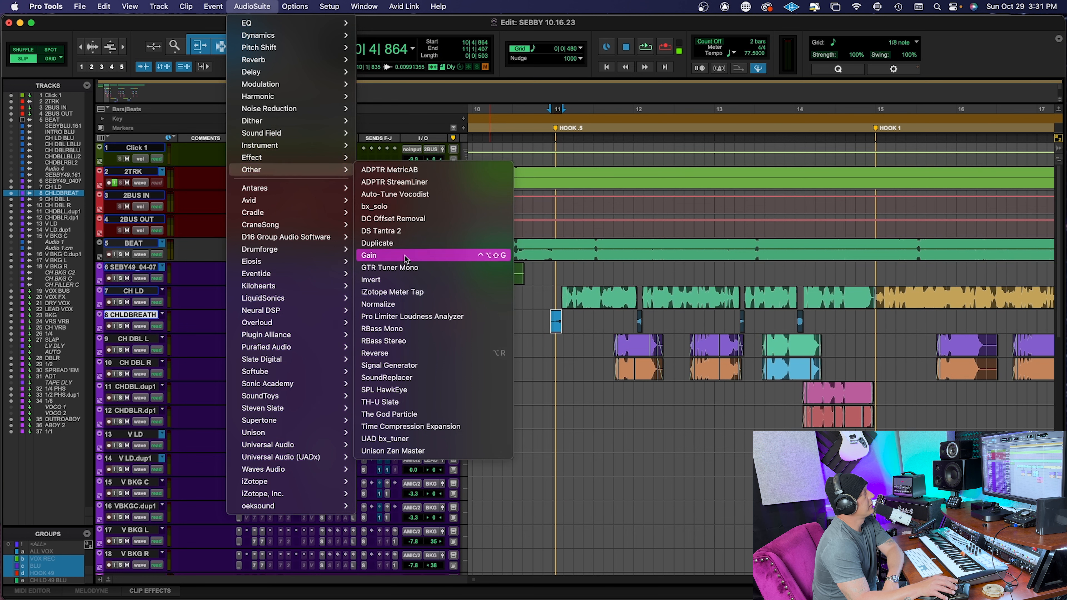
pyautogui.click(406, 257)
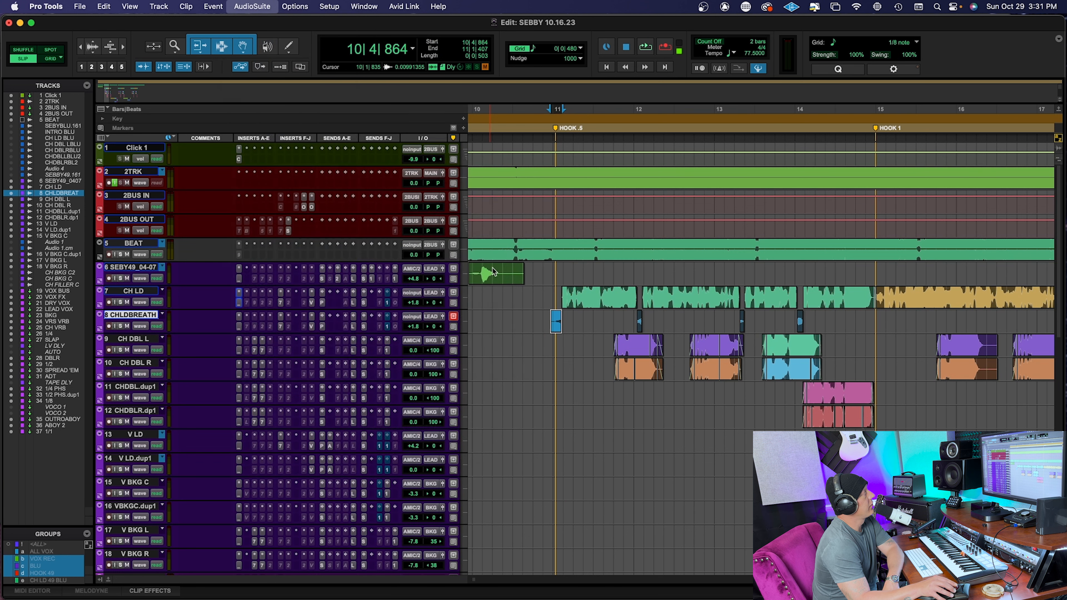
pyautogui.click(799, 328)
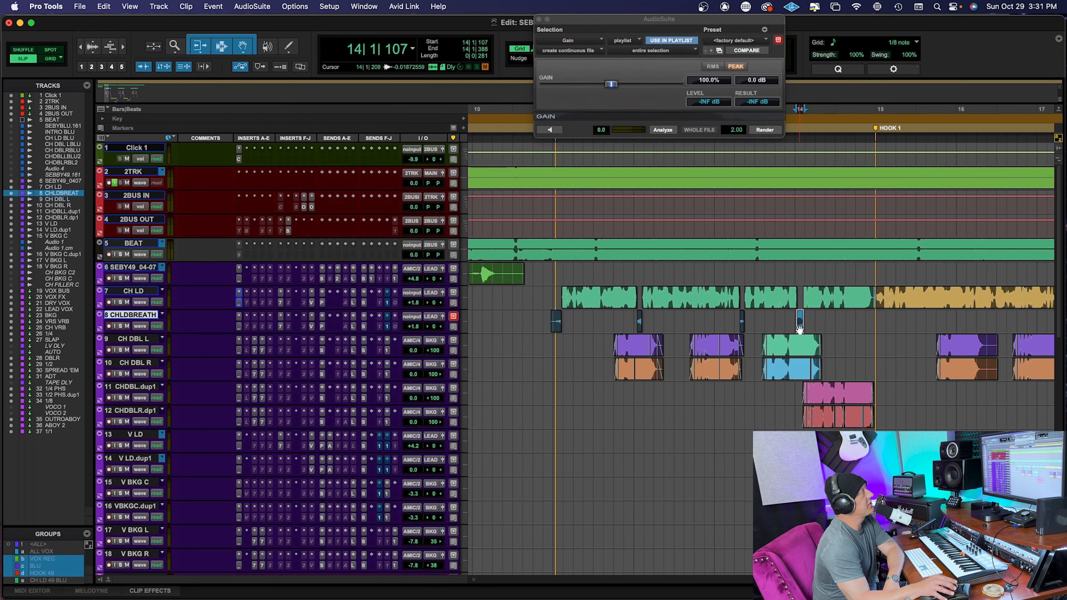
pyautogui.click(663, 131)
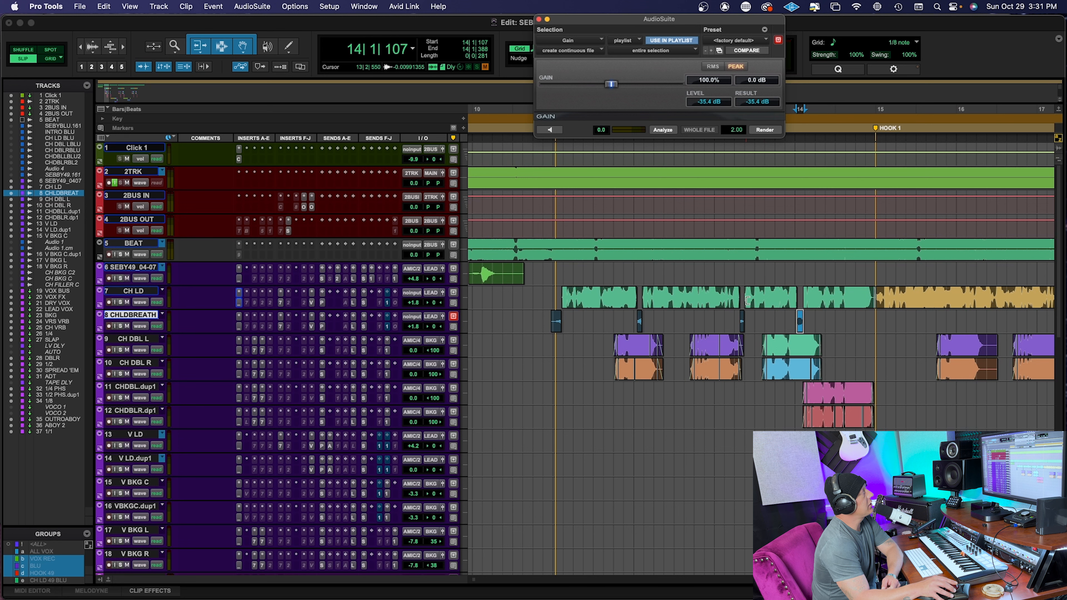
# Show the clip gain values and boost the clip gain of the breath between the second and third lead phrases
pyautogui.click(740, 331)
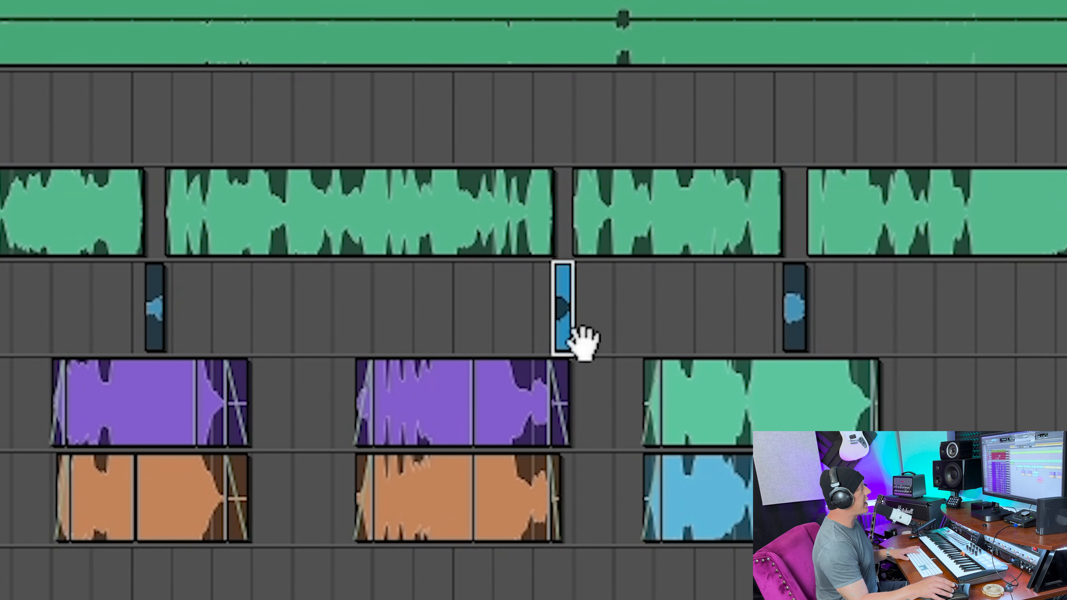
pyautogui.click(590, 286)
pyautogui.press('t')
pyautogui.press('t')
pyautogui.press('t')
pyautogui.press('t')
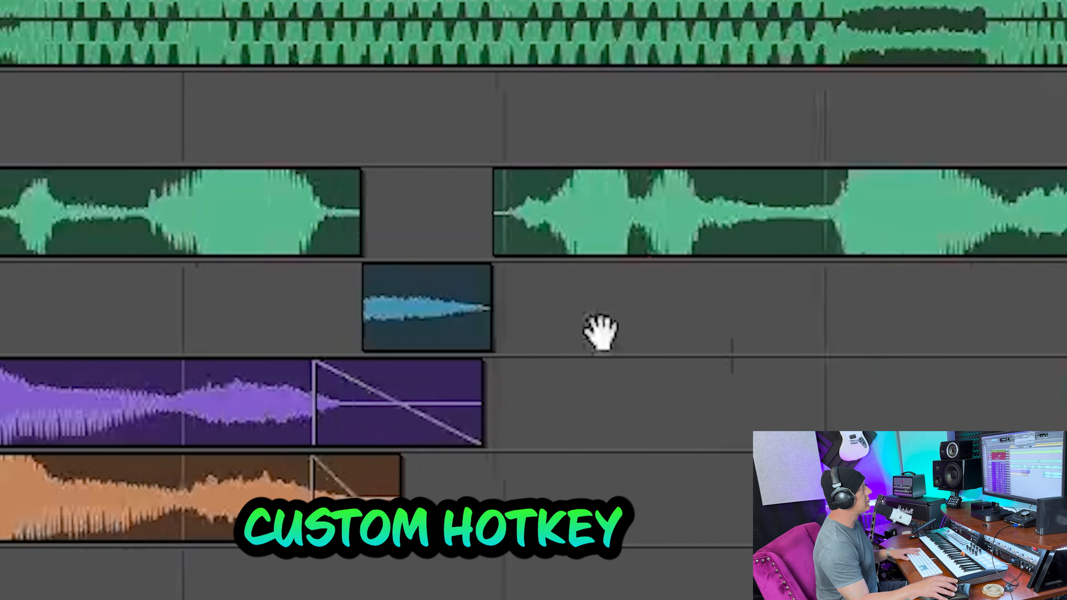
pyautogui.hotkey('ctrl', 'shift', '=')
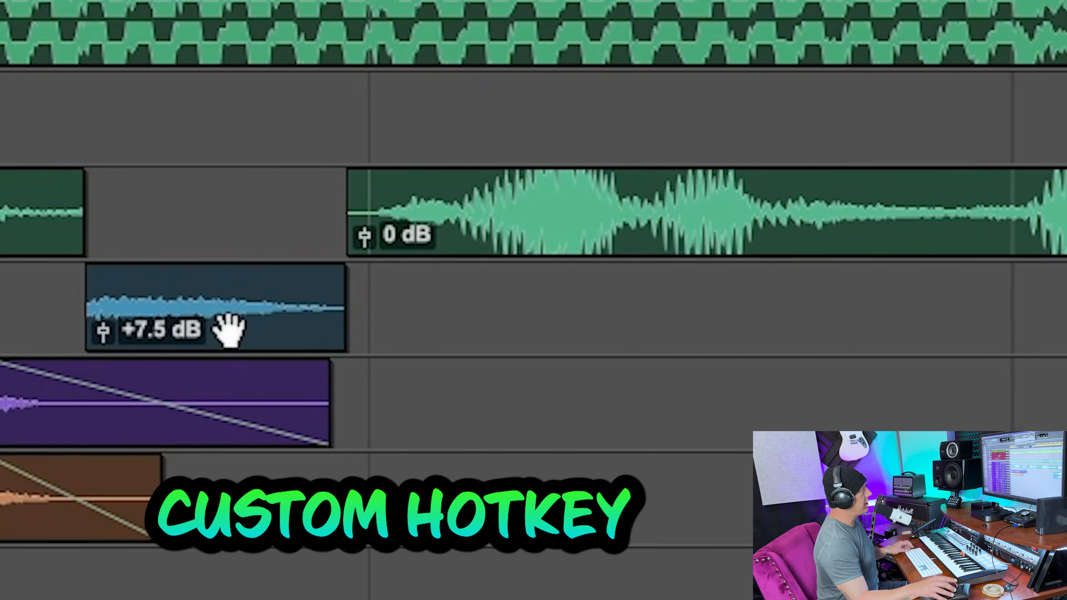
pyautogui.click(216, 328)
pyautogui.hotkey('ctrl', 'shift', 'Up')
pyautogui.hotkey('ctrl', 'shift', 'Up')
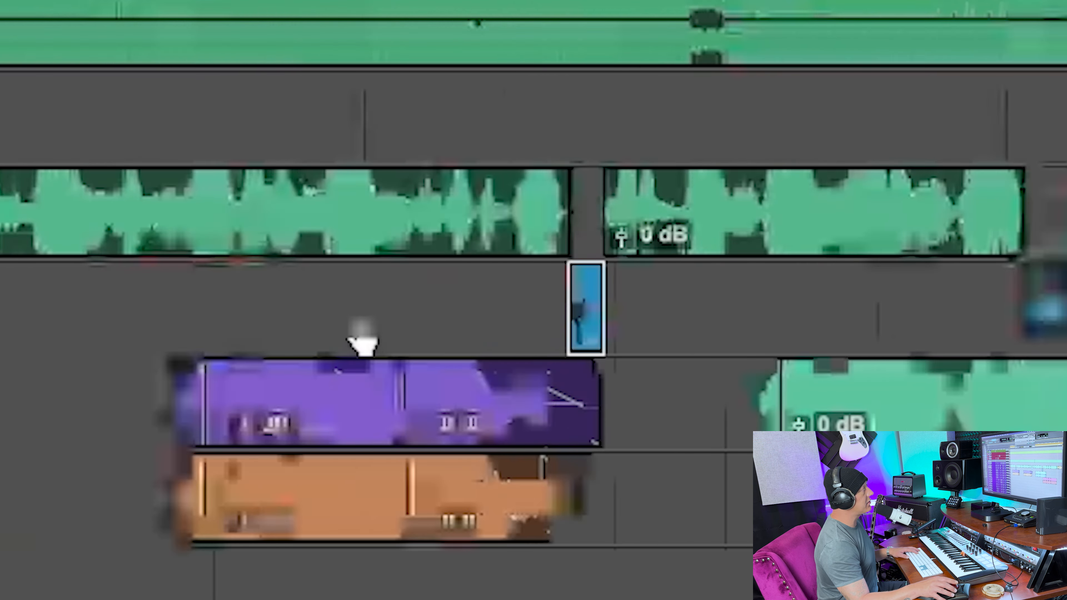
# Examine the level of the breath clip at bar 14 against the other breaths on CH LD BREATHS
pyautogui.click(1037, 332)
pyautogui.press('t')
pyautogui.press('t')
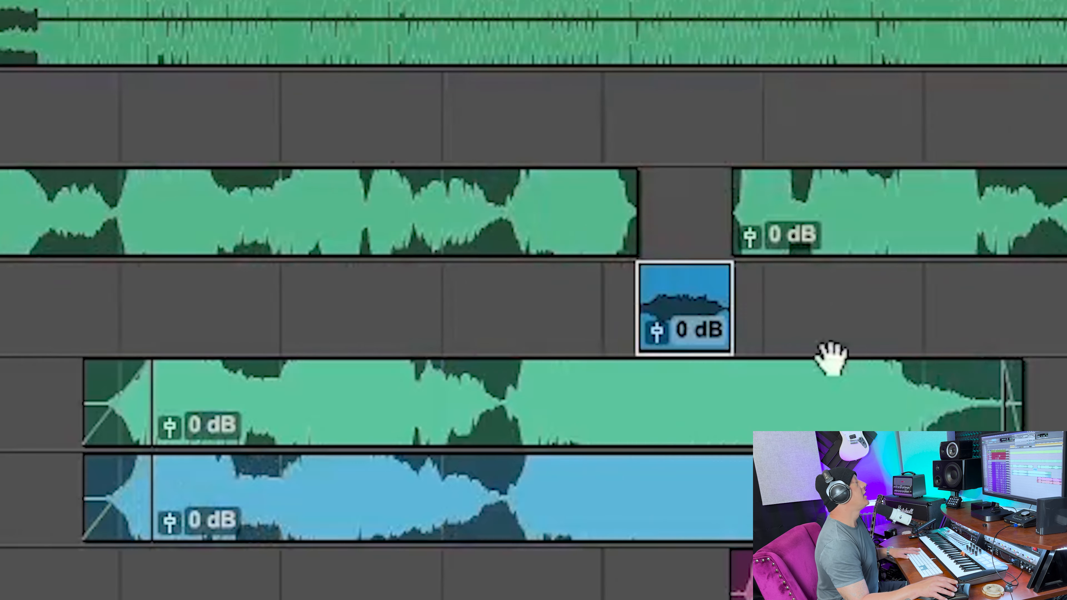
pyautogui.press('r')
pyautogui.press('r')
pyautogui.hscroll(-3, 479, 350)
pyautogui.hscroll(-6, 479, 350)
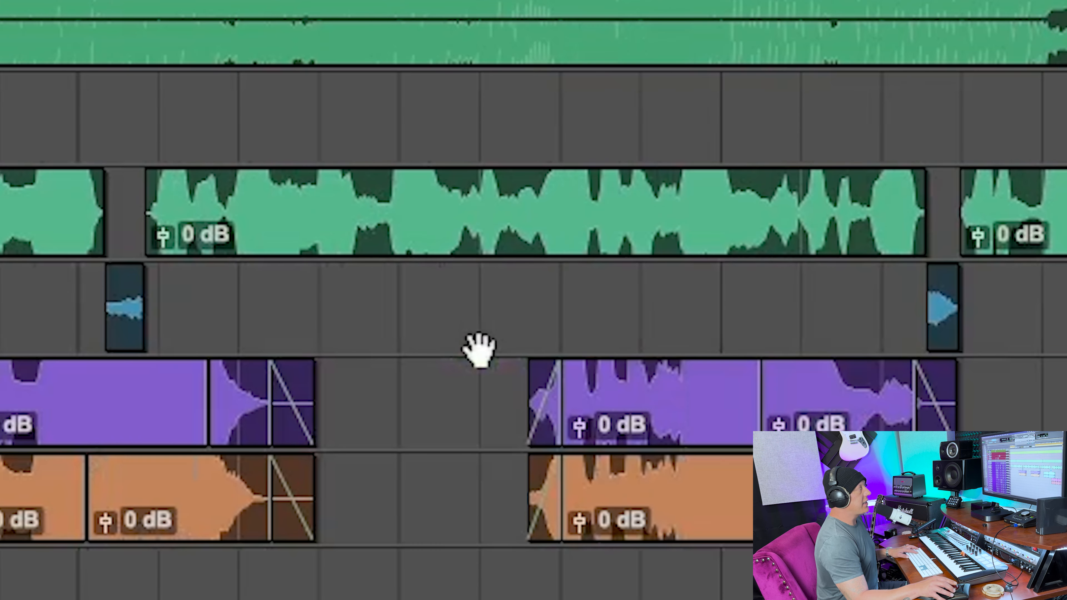
# Adjust the clip gain of the breath at 12|1 and raise the opening breath at HOOK .5 to +12 dB
pyautogui.click(330, 330)
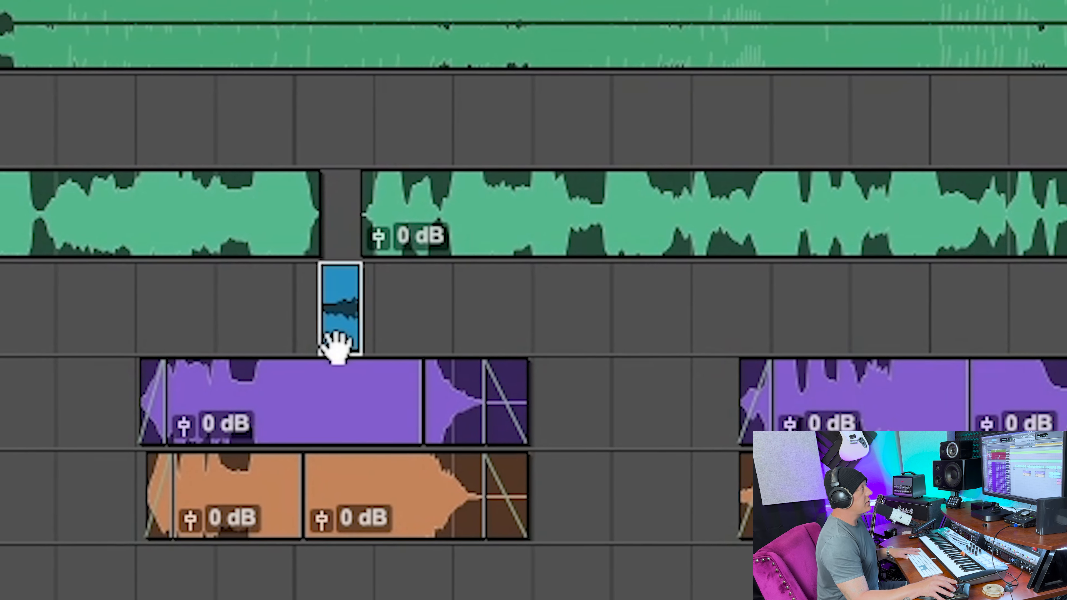
pyautogui.press('super+Right')
pyautogui.press('super+Right')
pyautogui.press('super+Left')
pyautogui.press('super+Left')
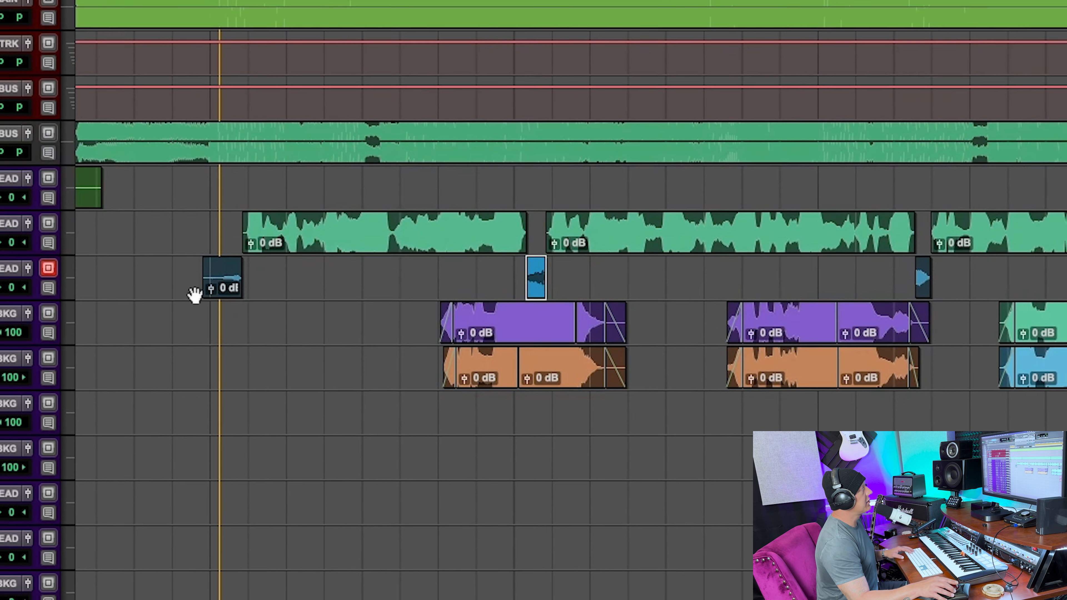
pyautogui.click(201, 285)
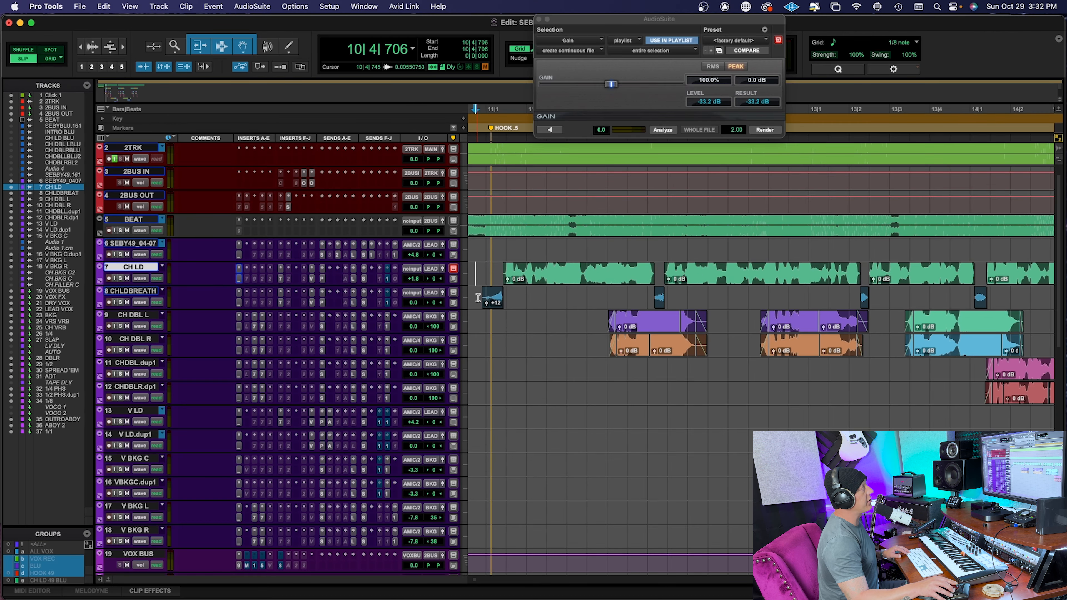
# Select all breaths from 10|4|772 to 14|2|029, play them with the lead, and set the CH LD BREATHS volume to -6.0 dB
pyautogui.moveTo(477, 298); pyautogui.dragTo(1012, 302)
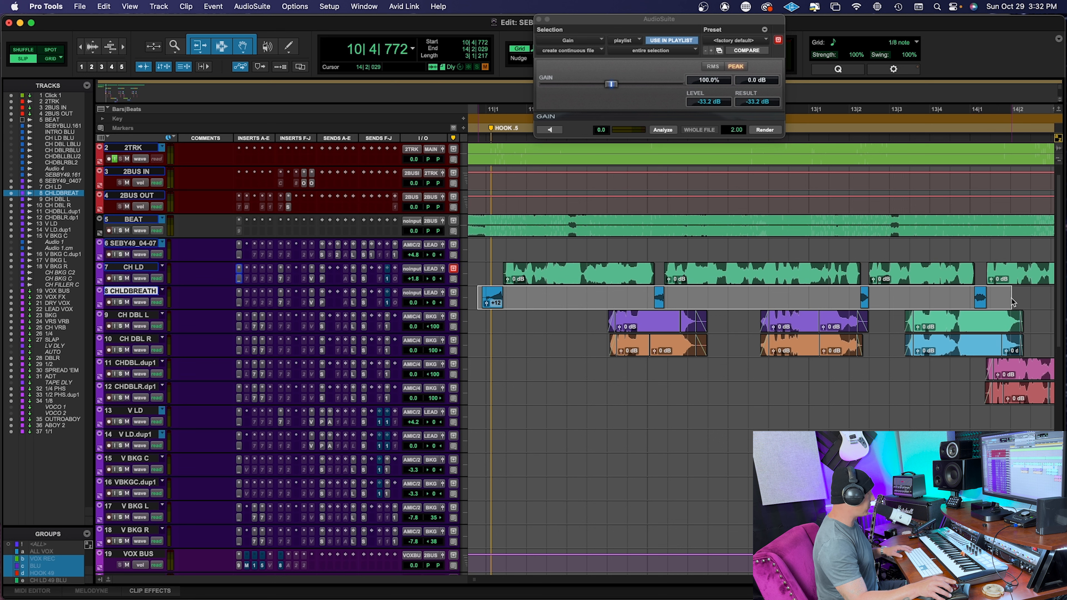
pyautogui.press('f')
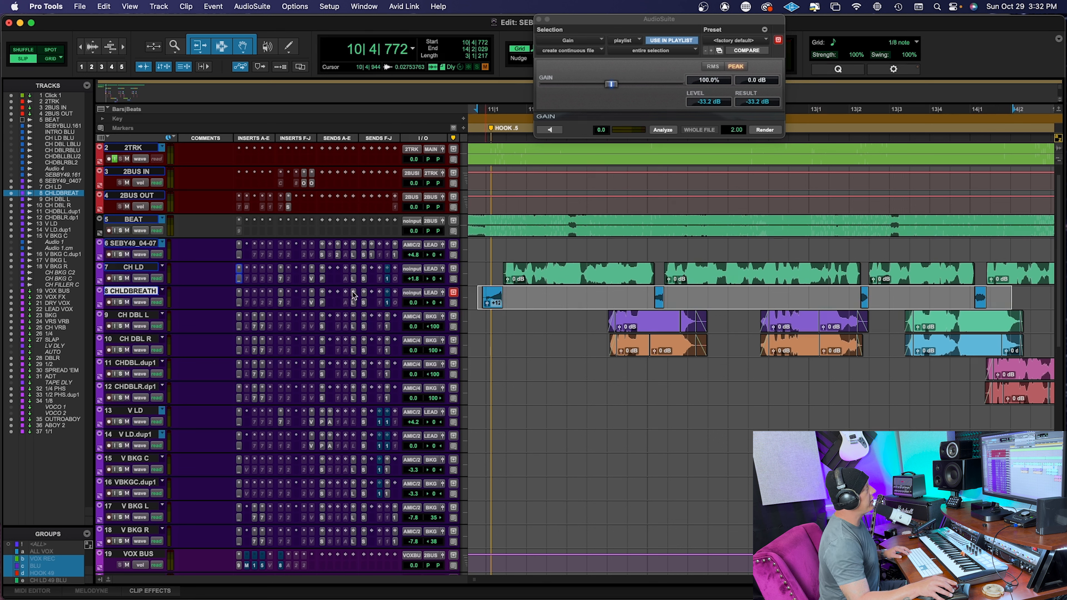
pyautogui.moveTo(415, 306); pyautogui.dragTo(416, 310)
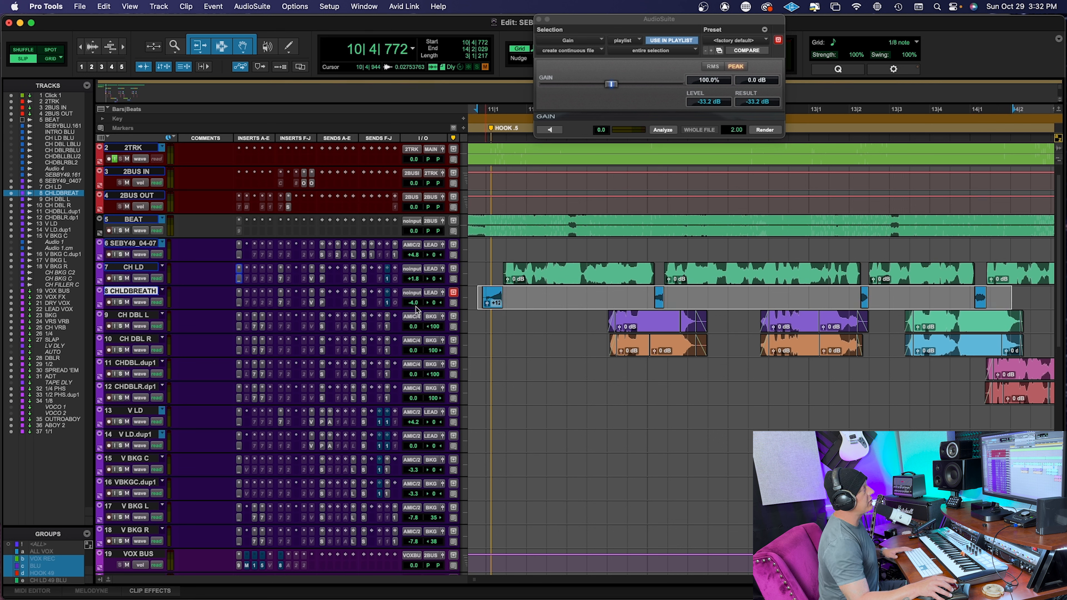
pyautogui.press('space')
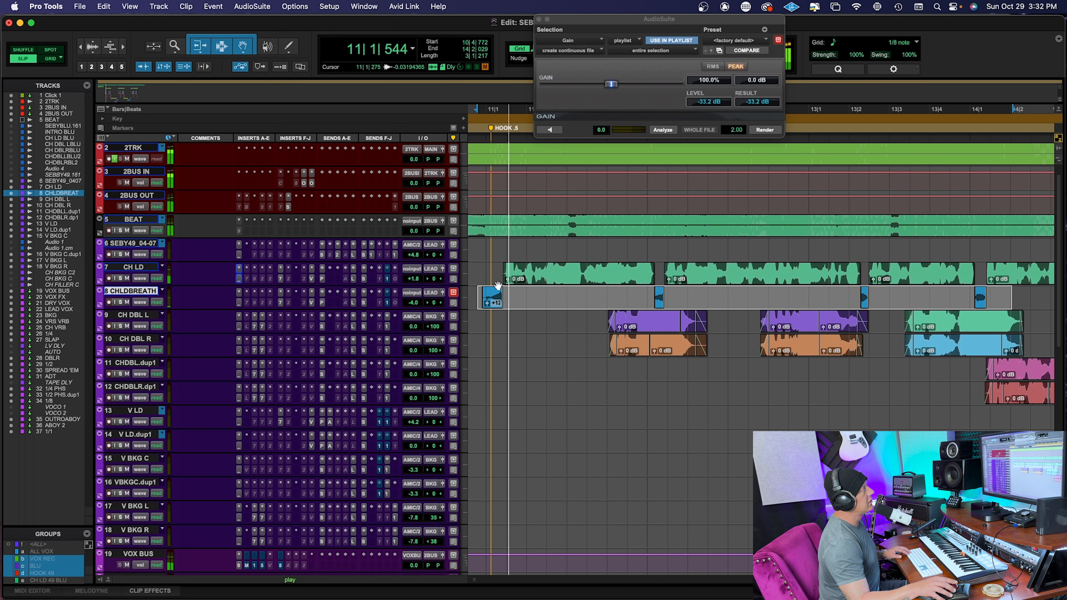
pyautogui.moveTo(413, 302); pyautogui.dragTo(414, 306)
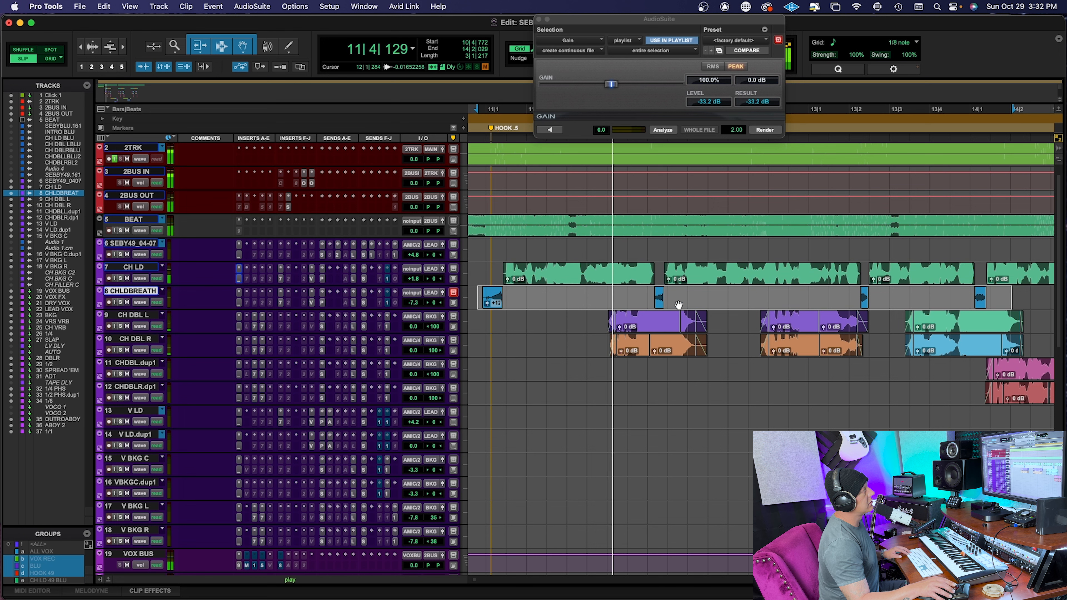
pyautogui.moveTo(414, 303); pyautogui.dragTo(415, 300)
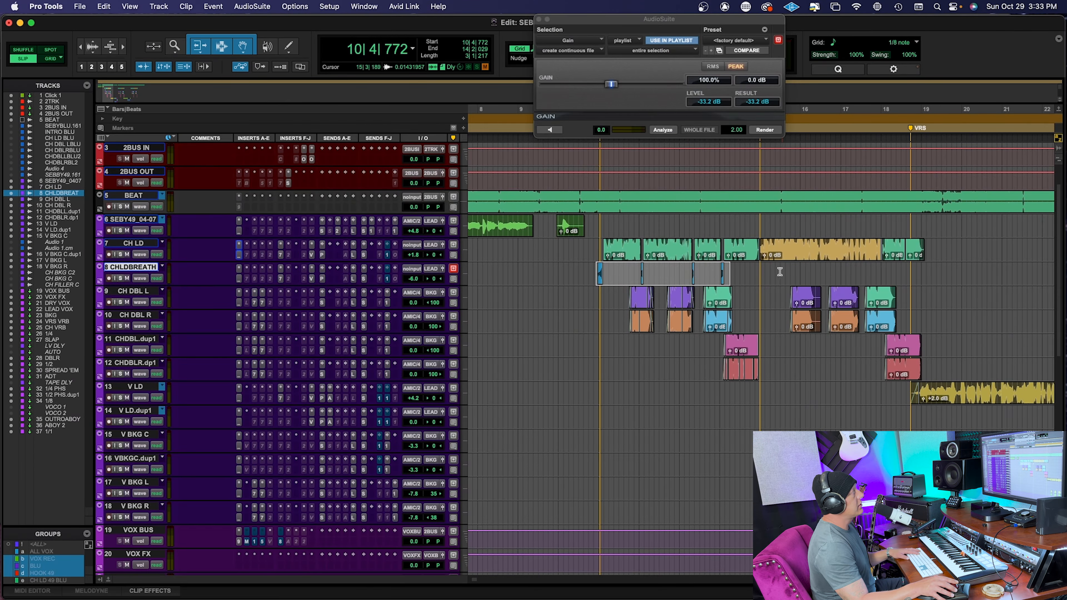
# Duplicate the tightened doubles on tracks 9 to 12 between the HOOK .5 and HOOK 1 markers, replacing the doubles after HOOK 1
pyautogui.click(765, 273)
pyautogui.moveTo(778, 286); pyautogui.dragTo(944, 381)
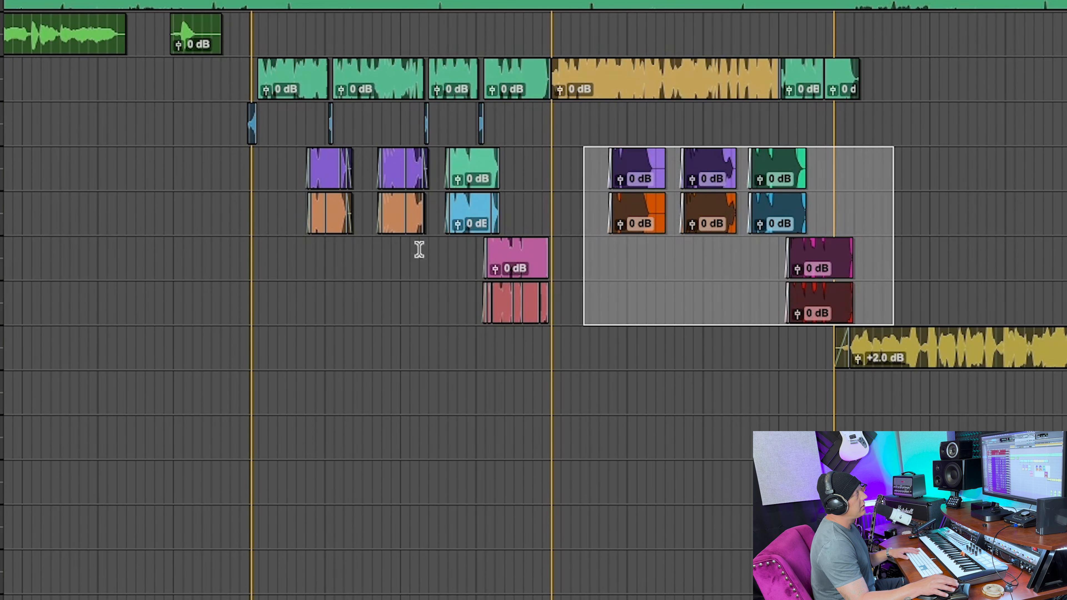
pyautogui.moveTo(282, 147); pyautogui.dragTo(558, 291)
pyautogui.press('t')
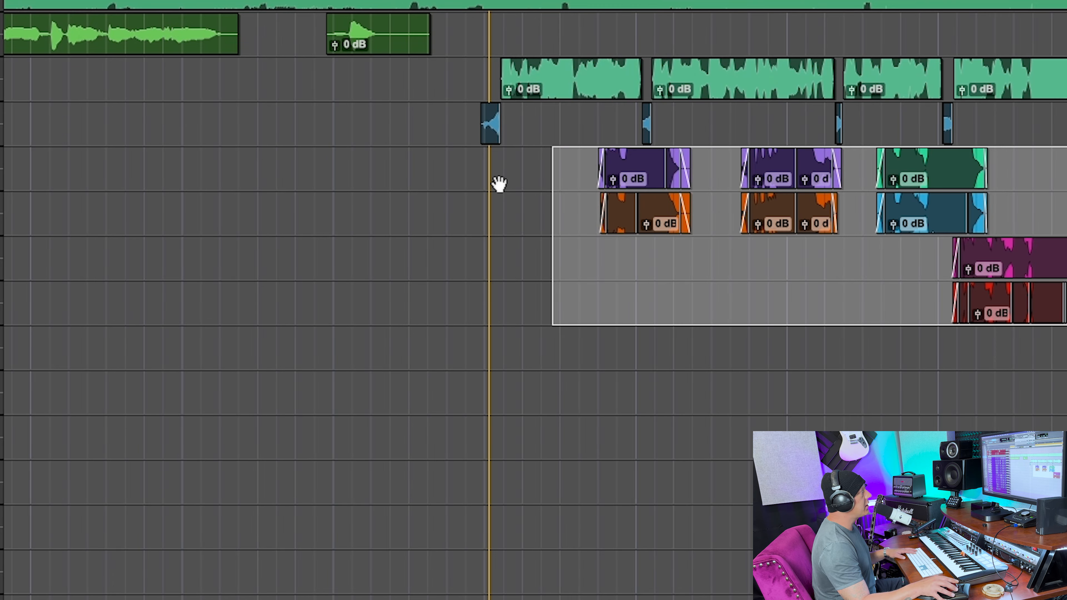
pyautogui.moveTo(486, 164)
pyautogui.mouseDown()
pyautogui.moveTo(578, 244)
pyautogui.moveTo(768, 279)
pyautogui.moveTo(1033, 281)
pyautogui.moveTo(1062, 317)
pyautogui.moveTo(681, 320)
pyautogui.mouseUp()
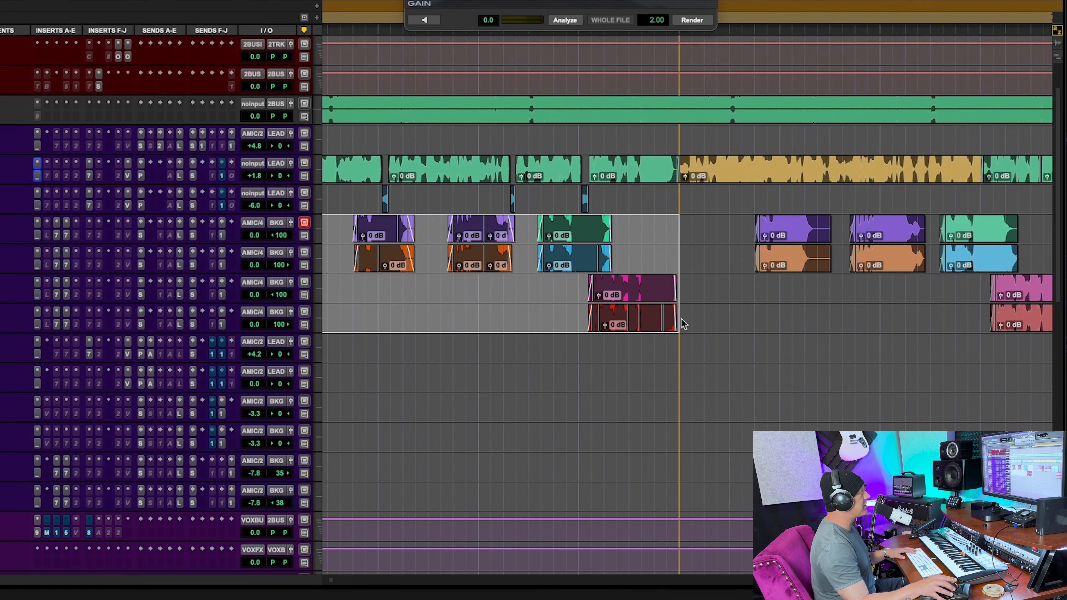
pyautogui.press('super+d')
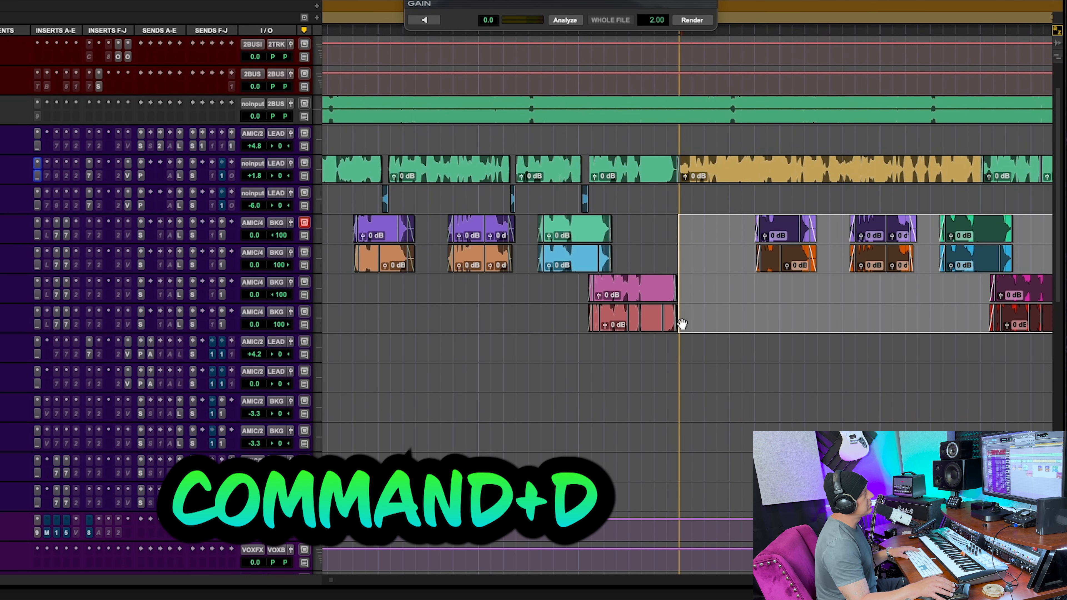
# Separate the breath at the start of the yellow CH LD clip at HOOK 1 and move it to CH LD BREATHS at the same position
pyautogui.press('r')
pyautogui.press('r')
pyautogui.click(684, 195)
pyautogui.press('t')
pyautogui.press('t')
pyautogui.press('t')
pyautogui.click(700, 238)
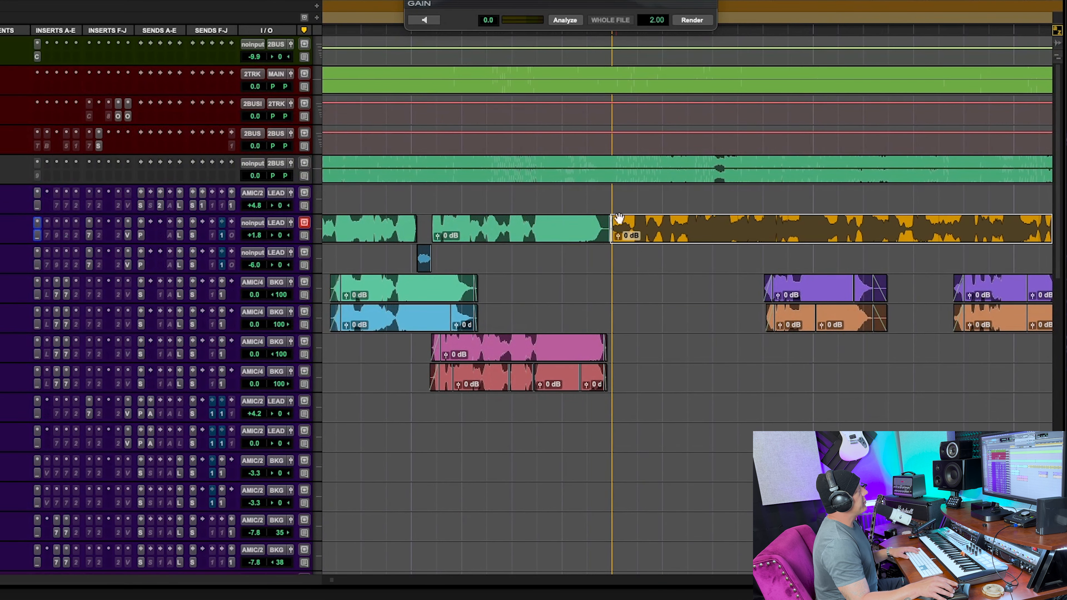
pyautogui.click(632, 222)
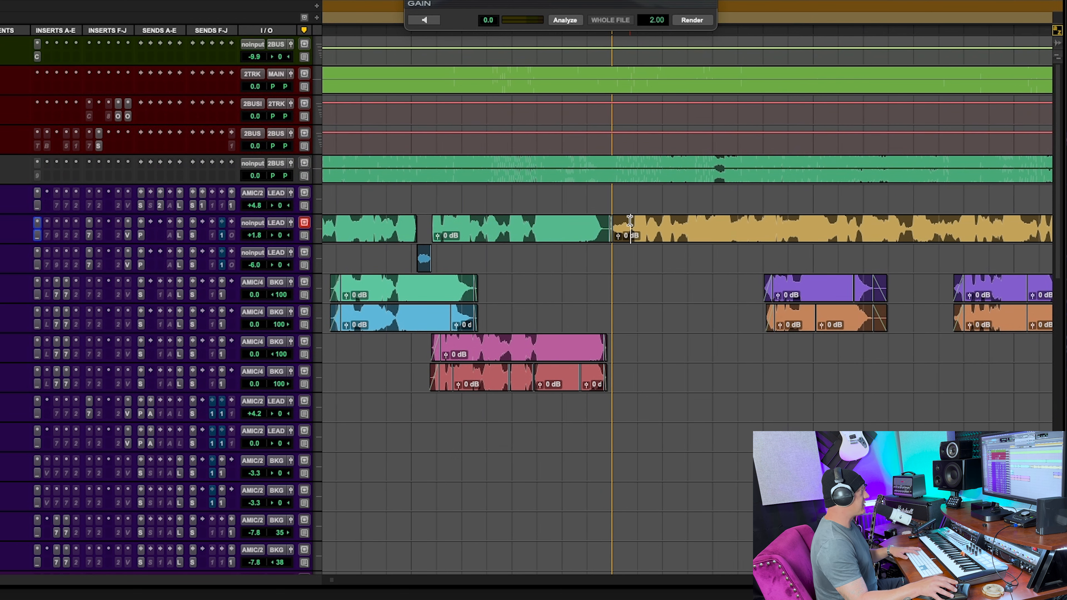
pyautogui.press('t')
pyautogui.press('t')
pyautogui.moveTo(664, 240); pyautogui.dragTo(663, 255)
pyautogui.press('r')
pyautogui.press('r')
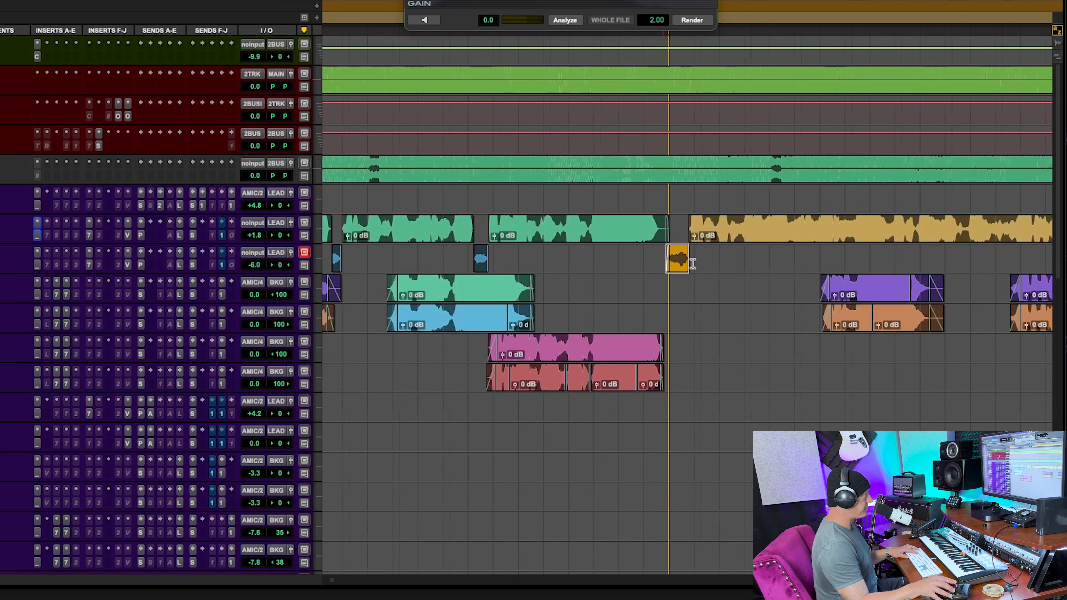
# Separate the breath at the start of the green CH LD clip following the yellow clip and move it to CH LD BREATHS at the same position
pyautogui.hscroll(5, 745, 271)
pyautogui.hscroll(1, 813, 252)
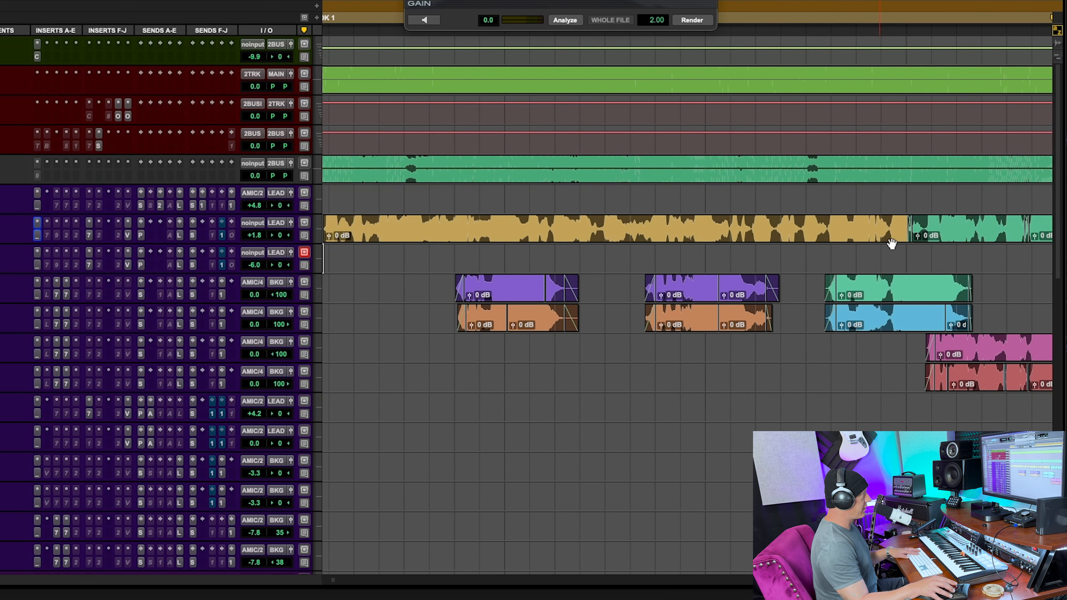
pyautogui.press('b')
pyautogui.click(914, 241)
pyautogui.moveTo(917, 255); pyautogui.dragTo(916, 255)
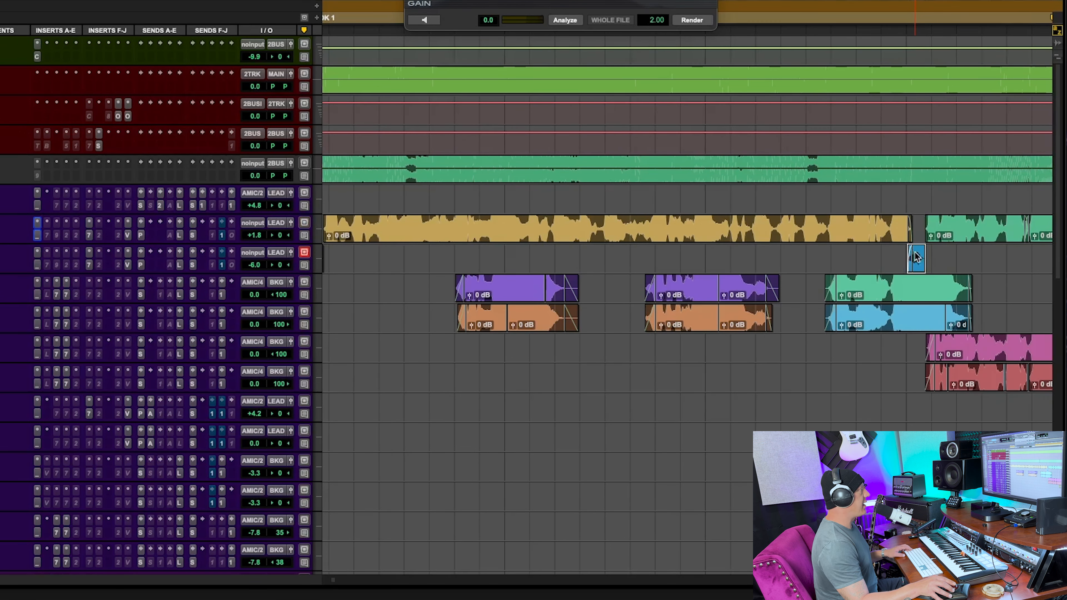
# Play the yellow CH LD clip after HOOK 1 from its middle and from its start to check it for breaths
pyautogui.hscroll(4, 914, 254)
pyautogui.hscroll(-2, 704, 248)
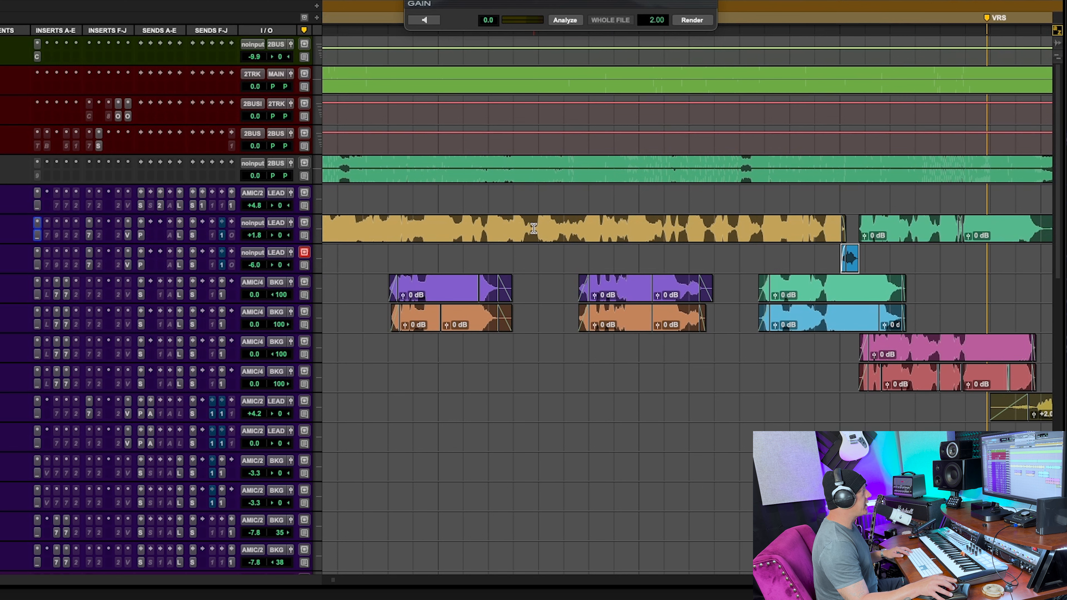
pyautogui.click(460, 227)
pyautogui.press('space')
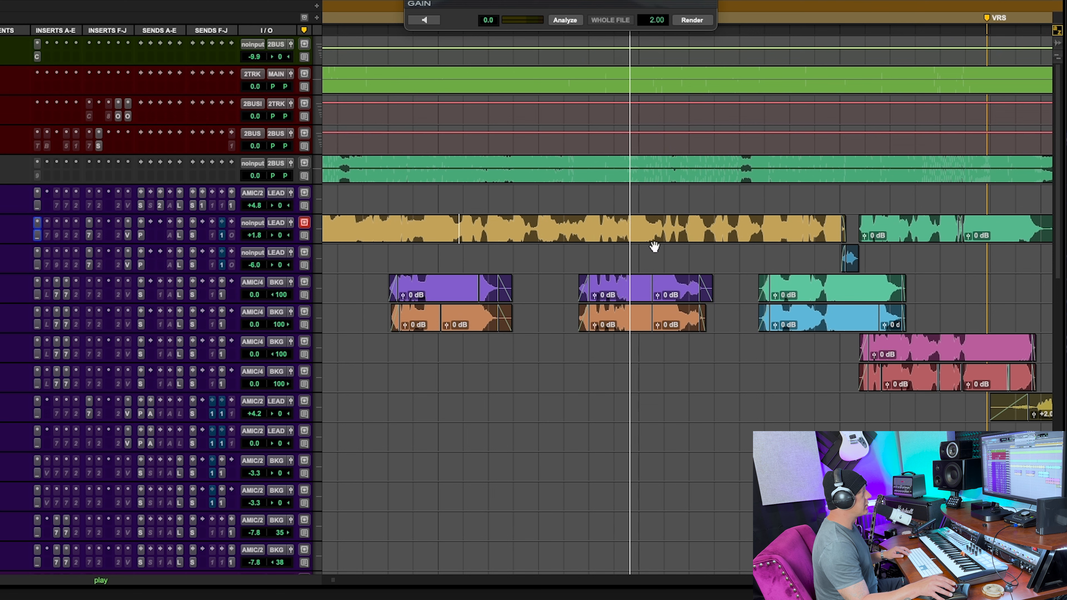
pyautogui.hscroll(-2, 698, 239)
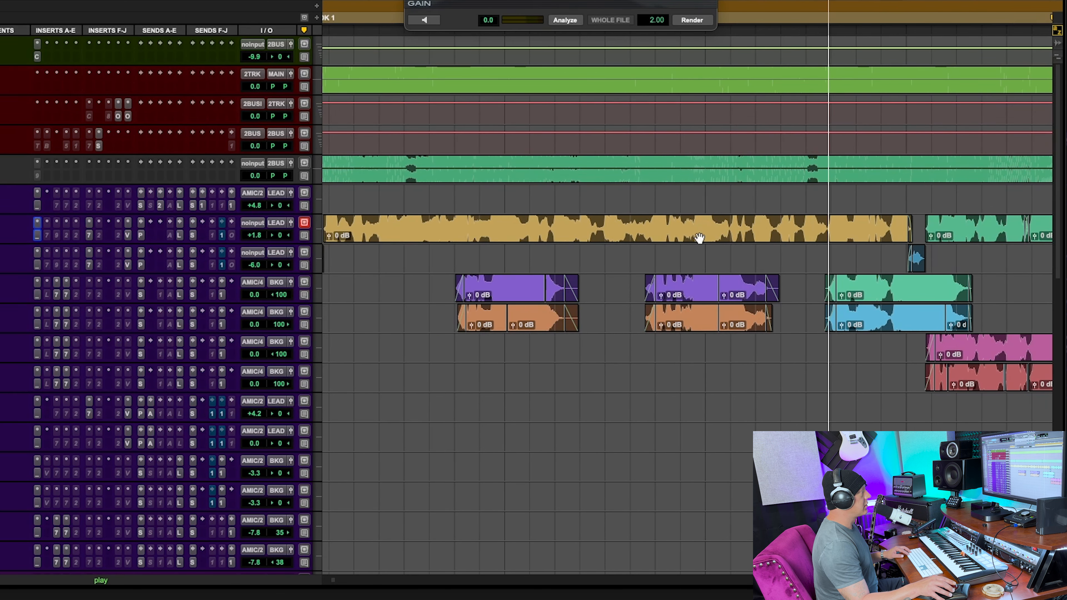
pyautogui.press('space')
pyautogui.hscroll(-2, 699, 239)
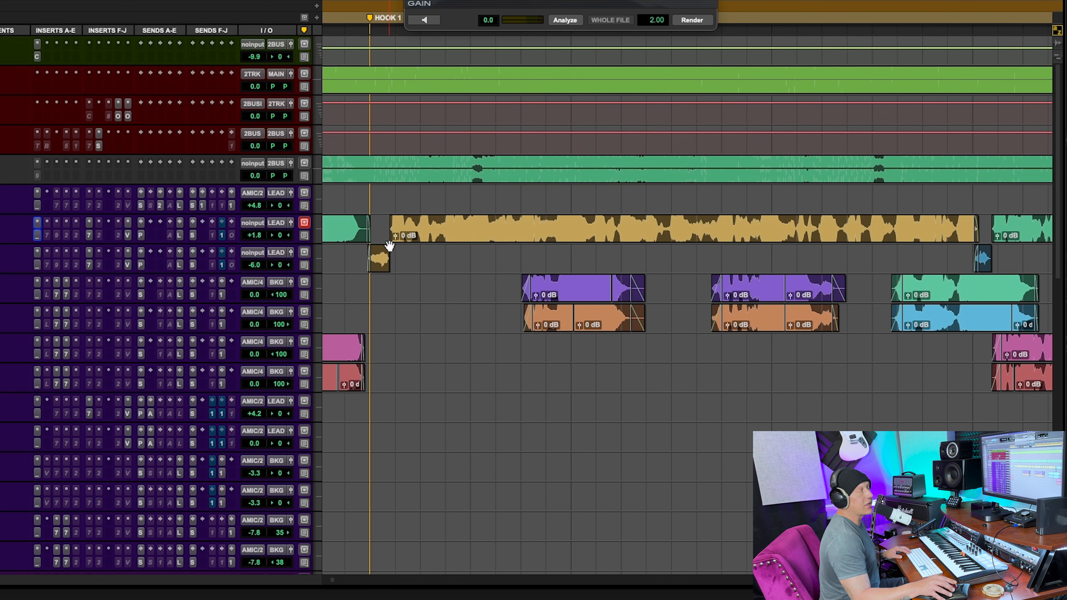
pyautogui.click(356, 194)
pyautogui.press('space')
pyautogui.moveTo(390, 220); pyautogui.dragTo(392, 221)
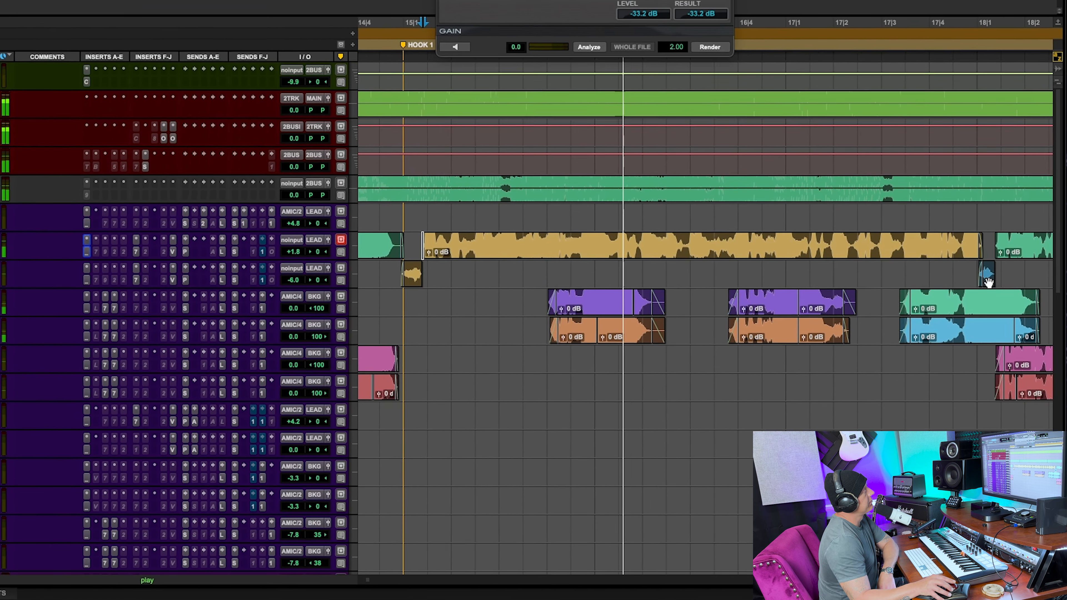
# Analyze the peak levels of the breaths at 18|1 and HOOK 1 with the Gain plug-in and lower the HOOK 1 breath's clip gain
pyautogui.click(986, 274)
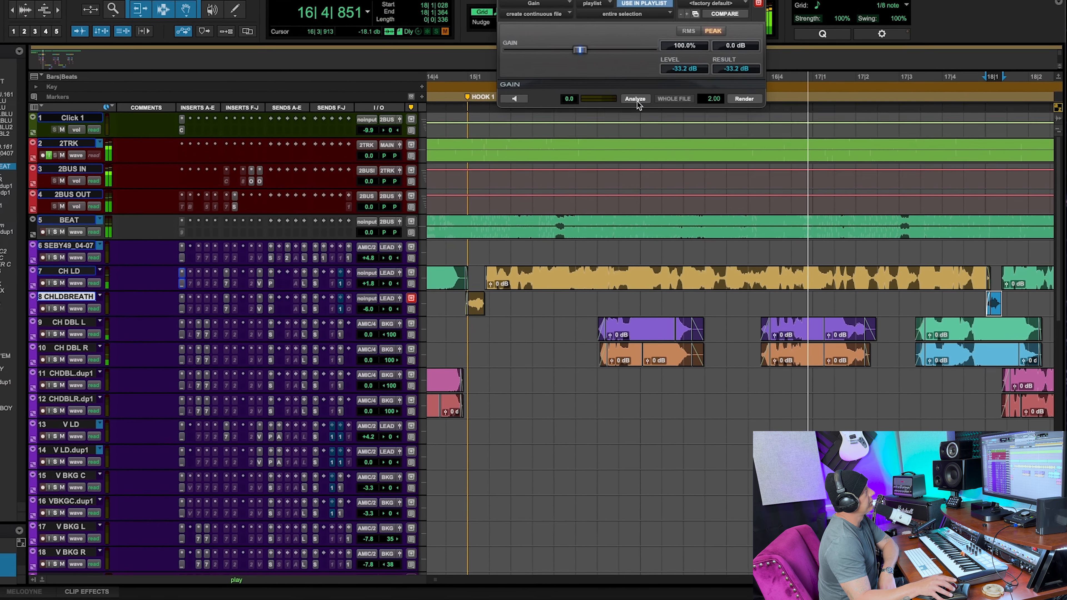
pyautogui.click(617, 80)
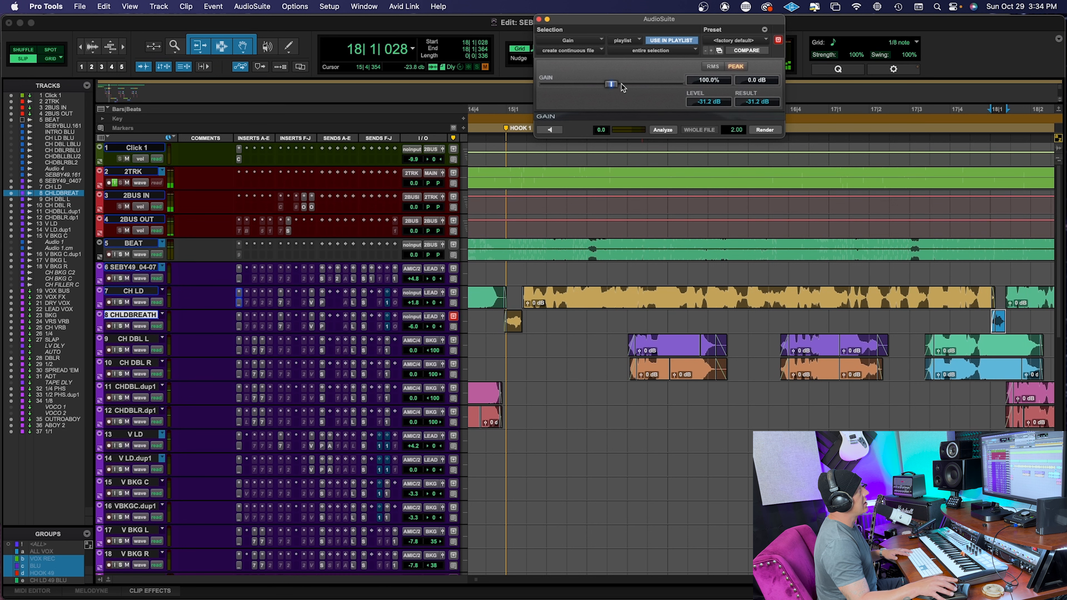
pyautogui.hscroll(-6, 625, 320)
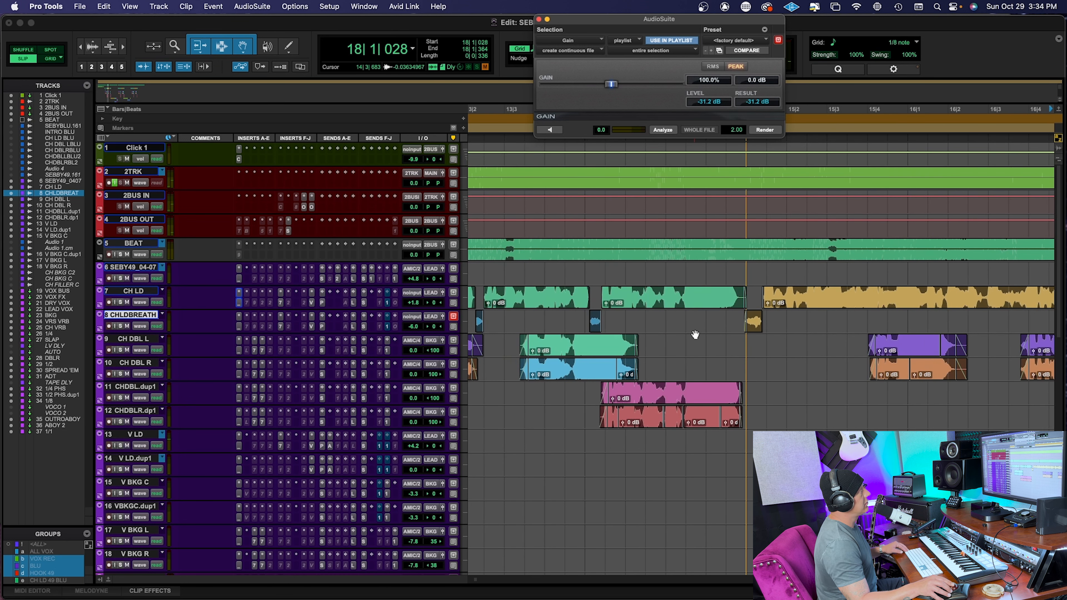
pyautogui.click(753, 321)
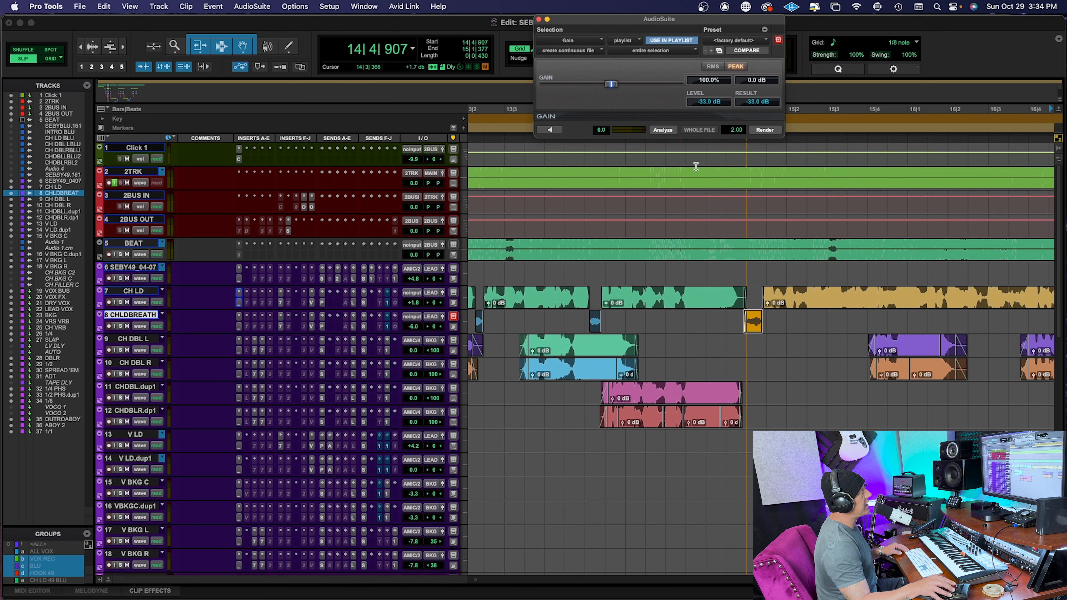
pyautogui.click(663, 130)
pyautogui.hscroll(10, 776, 328)
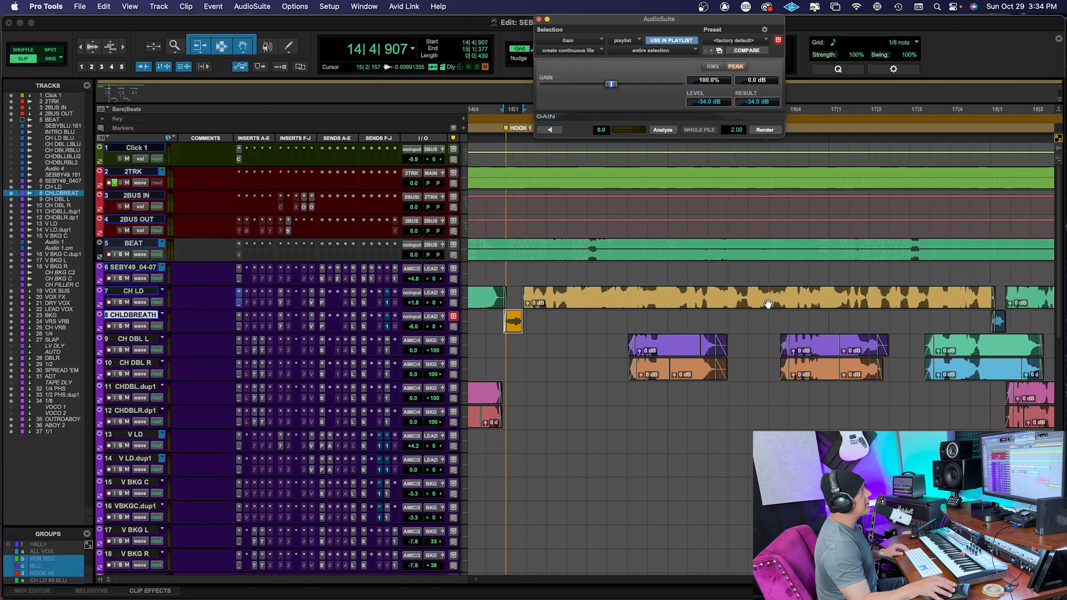
# Play the first hook from just before HOOK .5 to its end to check the lead, breaths and doubles together
pyautogui.click(789, 328)
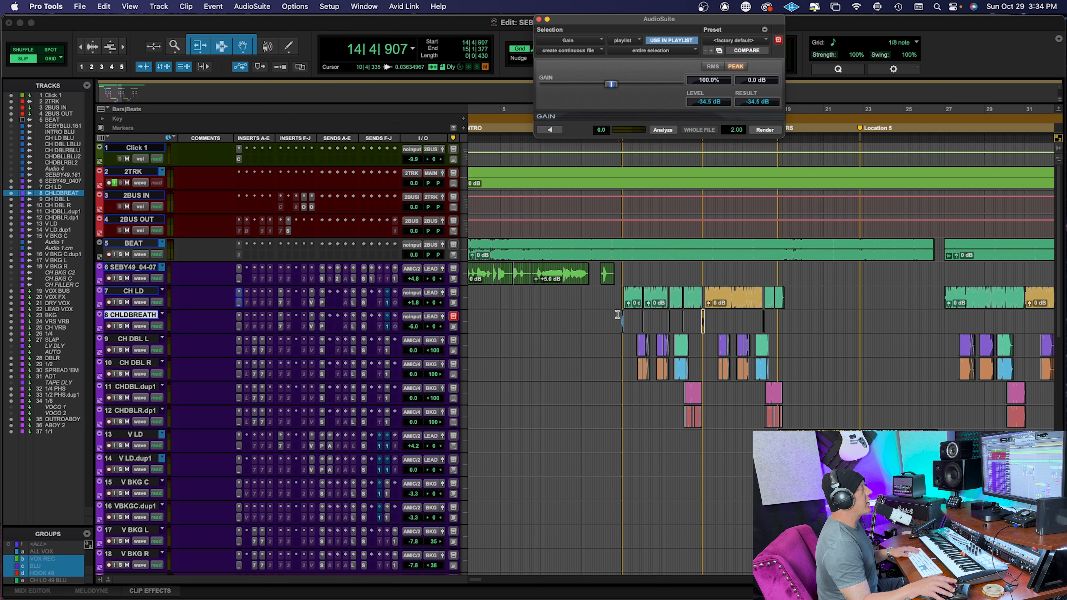
pyautogui.click(614, 315)
pyautogui.press('space')
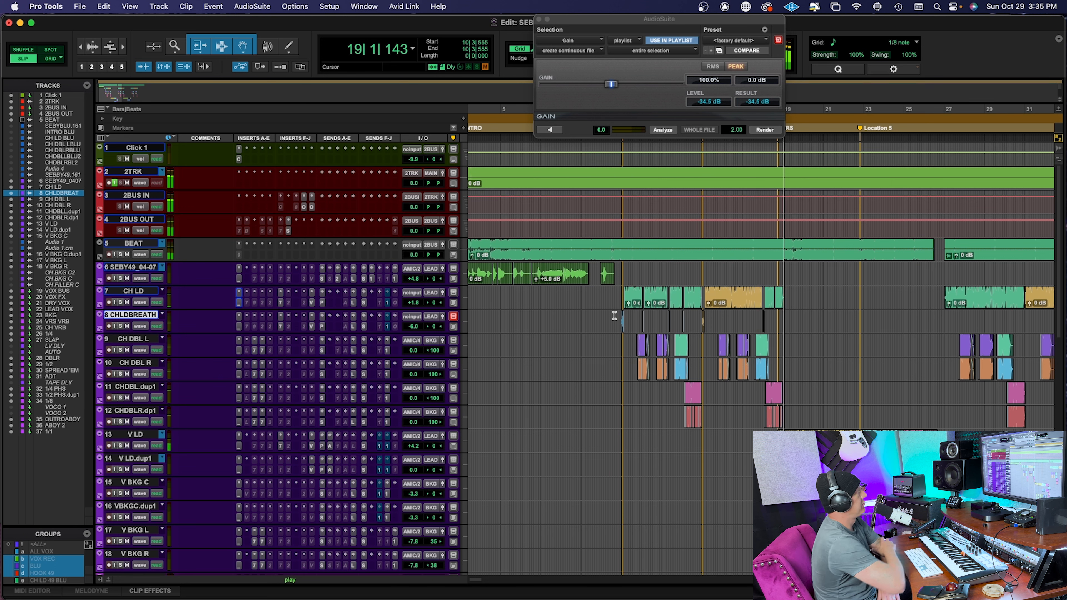
pyautogui.press('space')
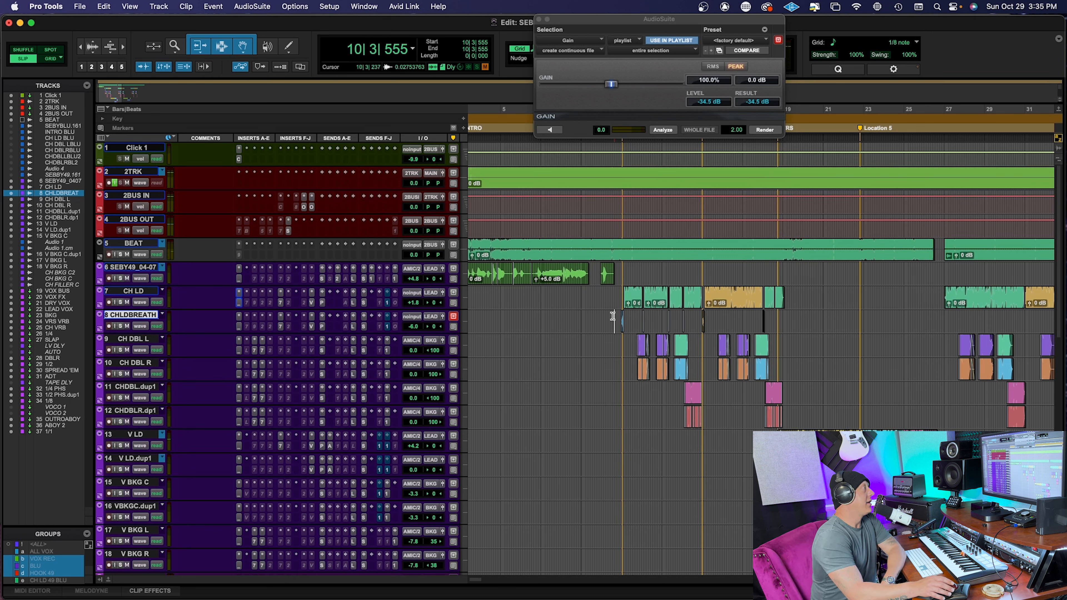
# Select tracks 7 to 12 in Grid mode from 10|4|480 to 26|4|480, covering the edited first hook and the gap before the second
pyautogui.moveTo(617, 297); pyautogui.dragTo(789, 412)
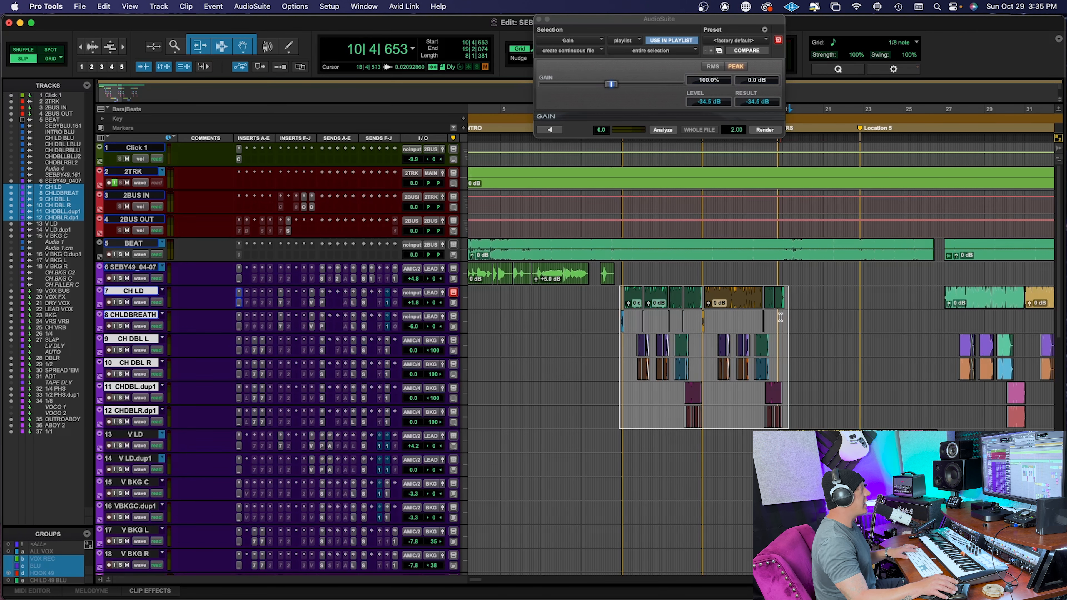
pyautogui.hscroll(10, 781, 322)
pyautogui.hscroll(-8, 774, 318)
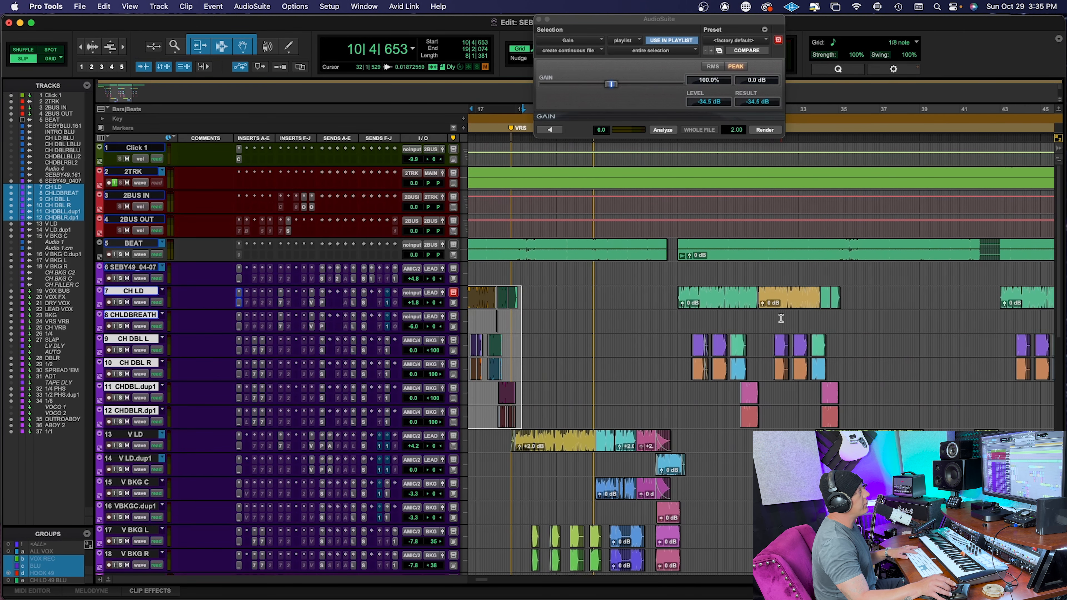
pyautogui.press('t')
pyautogui.press('t')
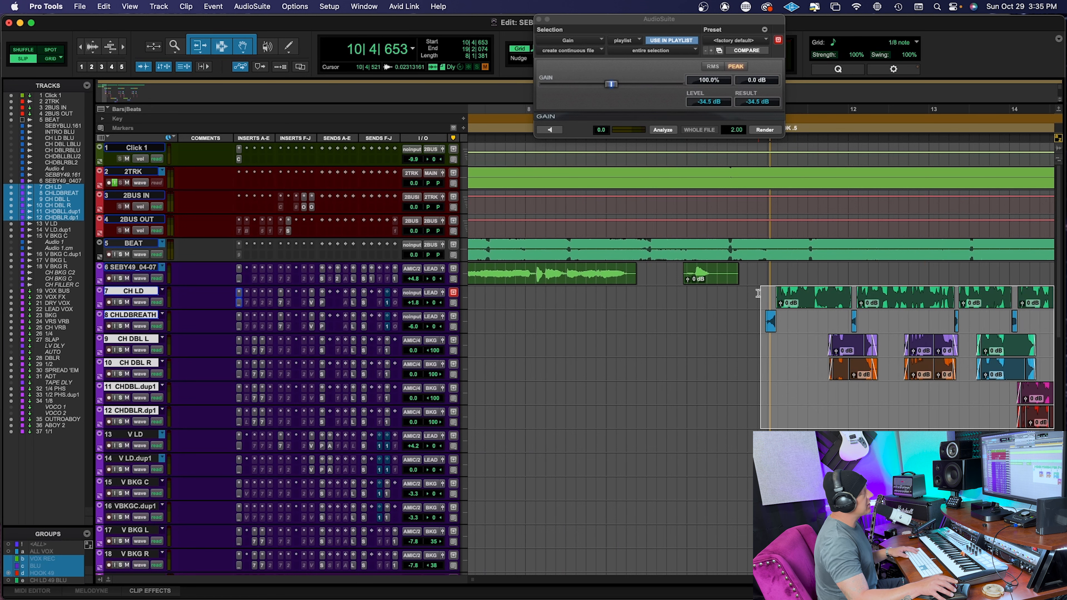
pyautogui.moveTo(758, 293); pyautogui.dragTo(797, 419)
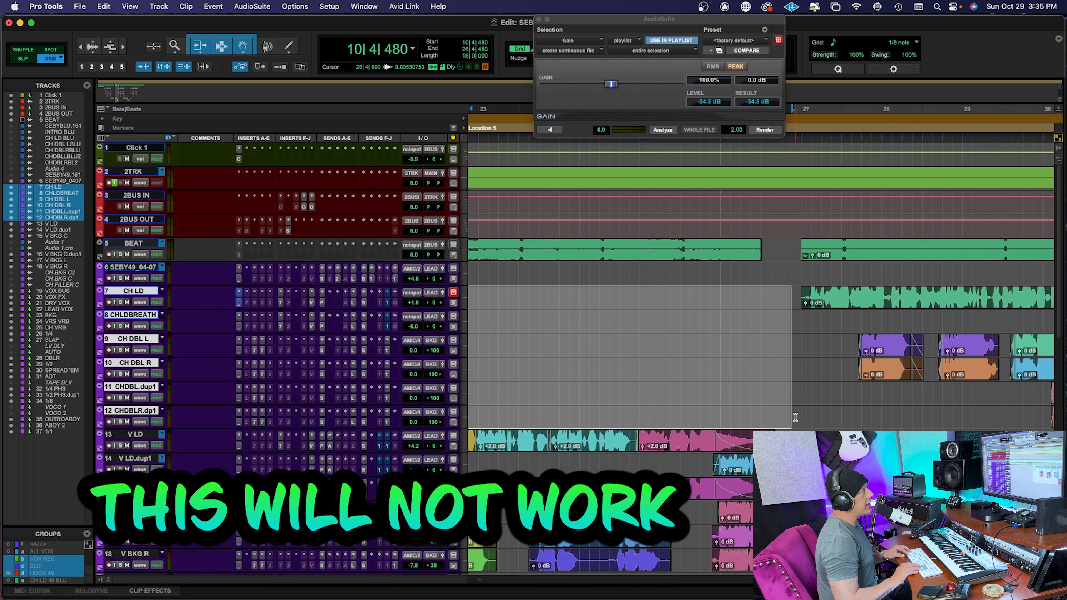
pyautogui.press('Left')
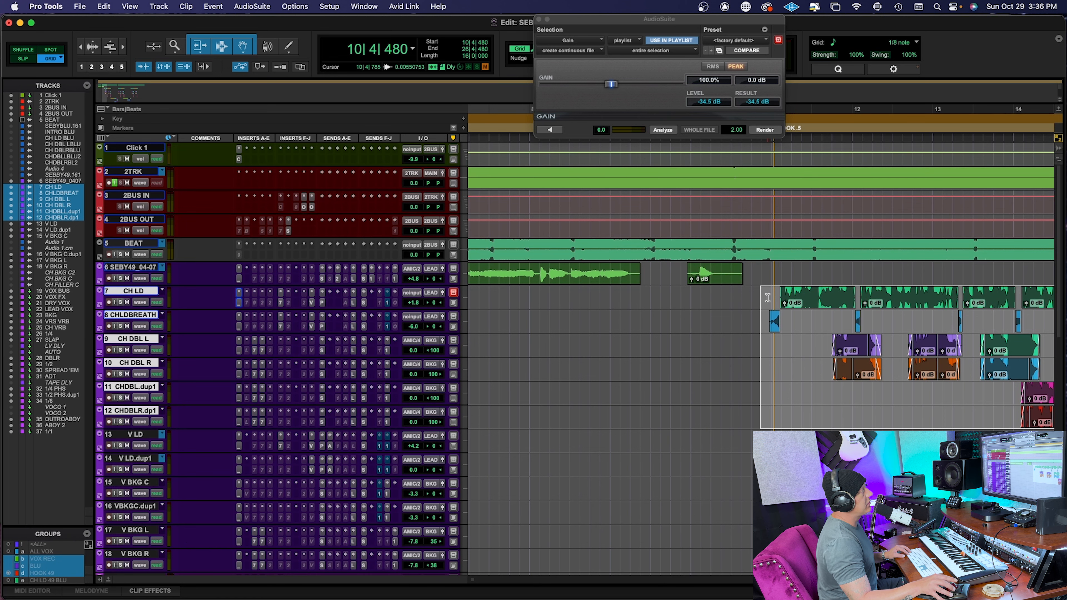
pyautogui.press('Right')
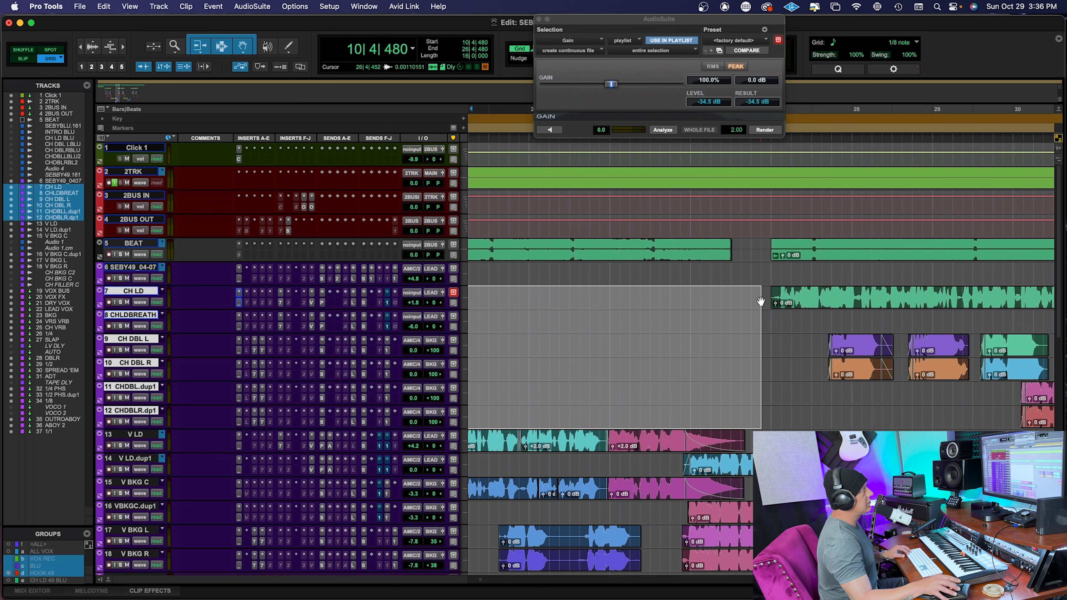
# Duplicate the selected hook section twice, placing copies at 26|4|480 and 42|4|480 over the old hooks, and review the copied clips
pyautogui.press('super+d')
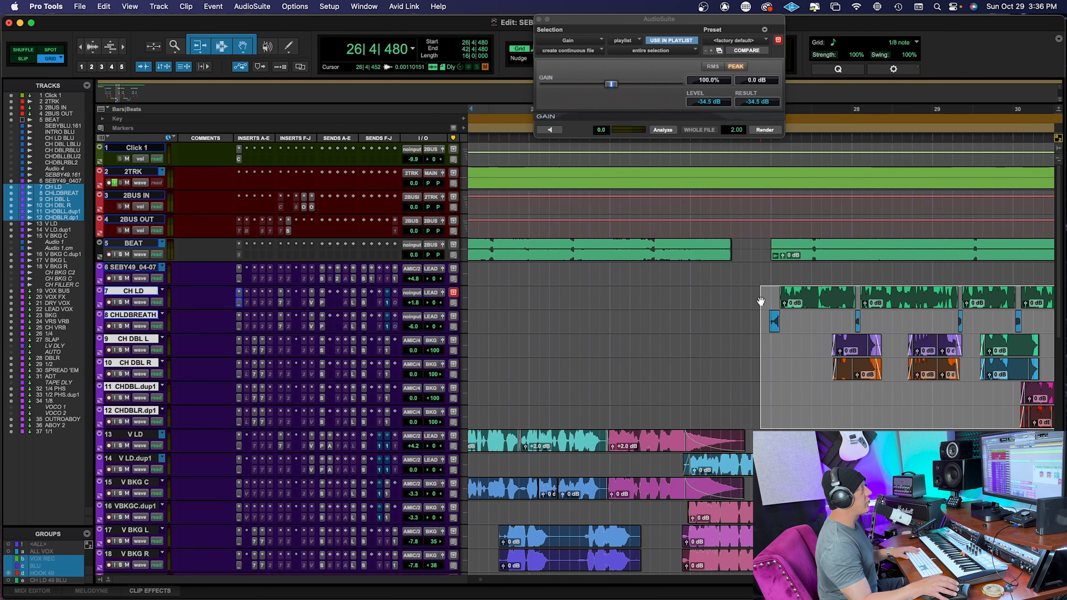
pyautogui.press('Right')
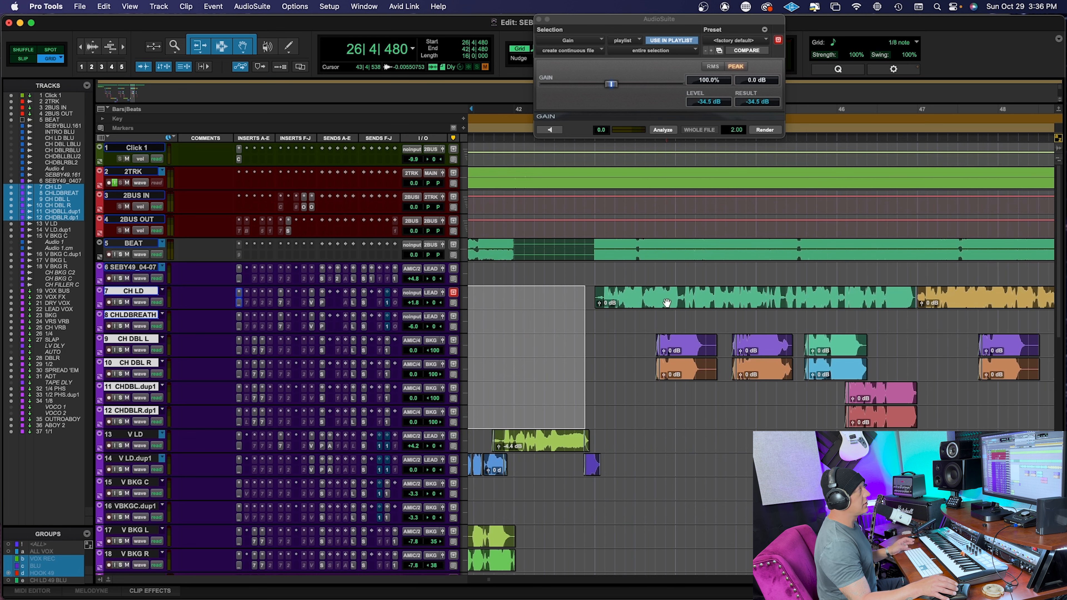
pyautogui.press('super+d')
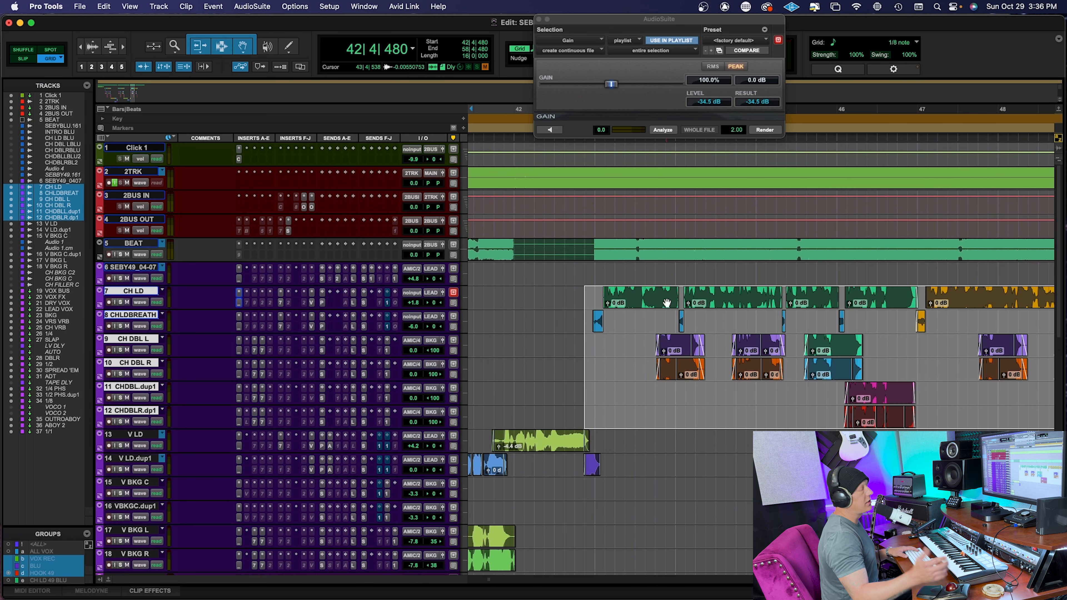
pyautogui.press('super+[')
pyautogui.press('super+[')
pyautogui.press('super+[')
pyautogui.press('super+[')
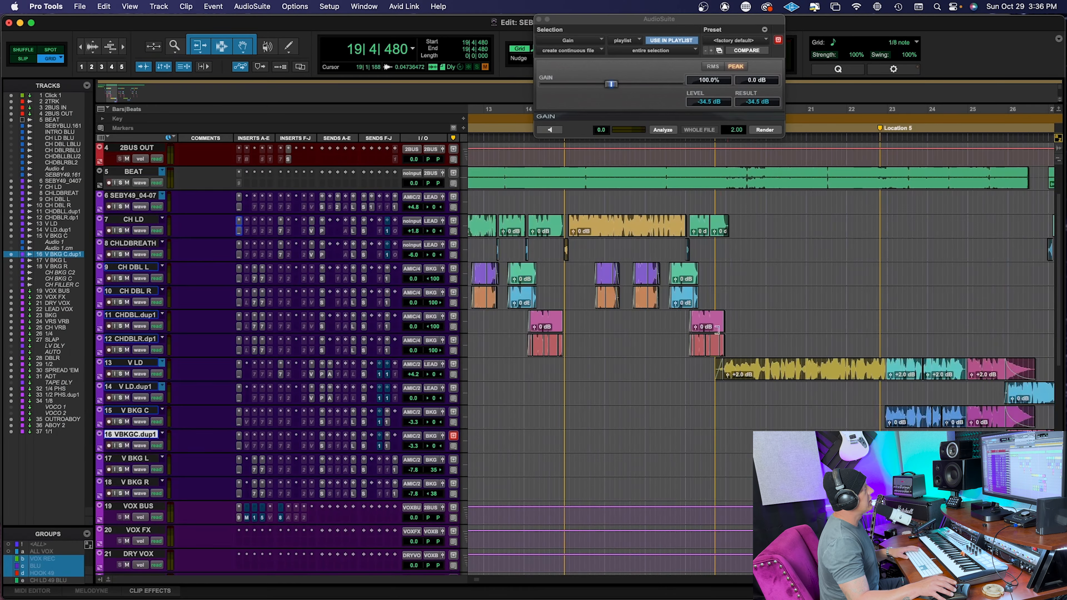
pyautogui.press('super+]')
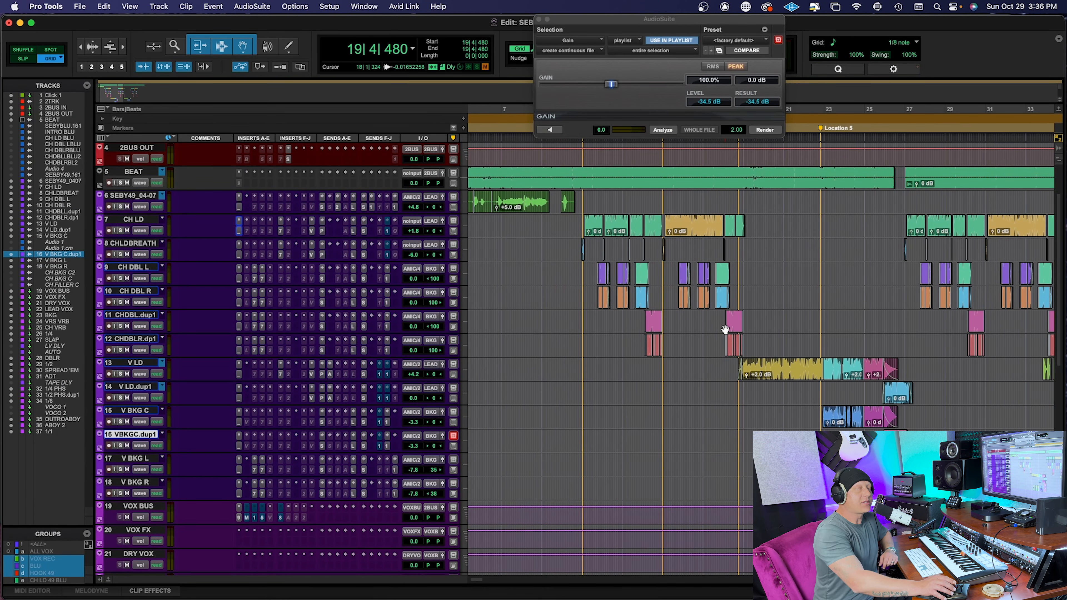